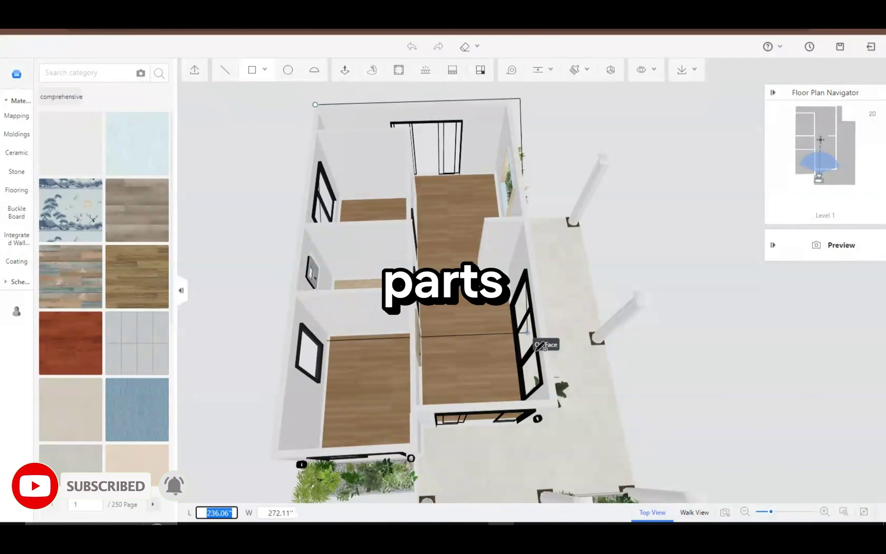
Draw a rectangular roof base over the house walls and a line running outward from the gable roof's eave corner.
{"action": "left_click", "coordinate": [558, 407]}
{"action": "left_click", "coordinate": [276, 419]}
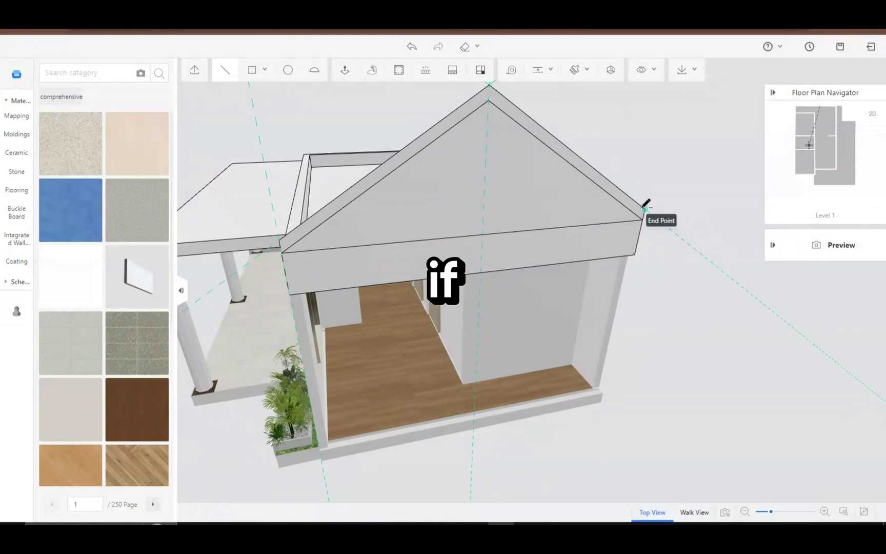
{"action": "left_click", "coordinate": [645, 204]}
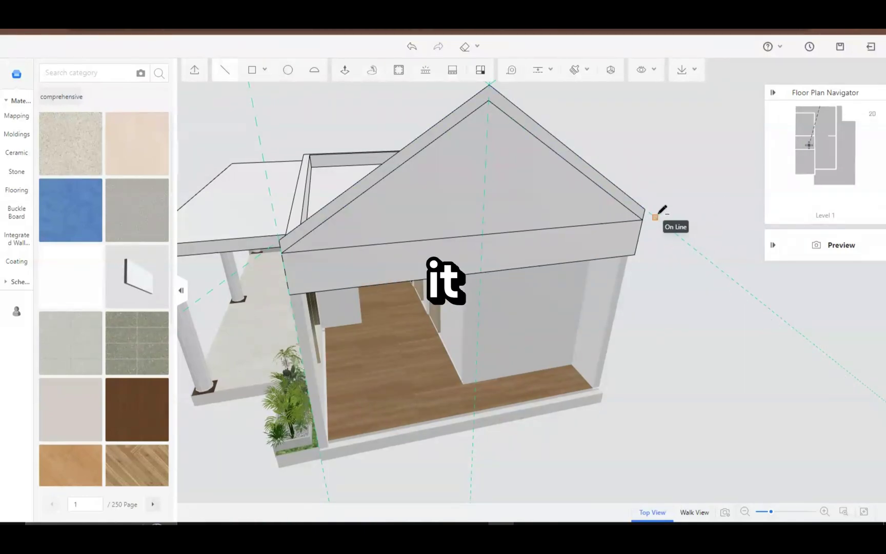
{"action": "left_click", "coordinate": [681, 245]}
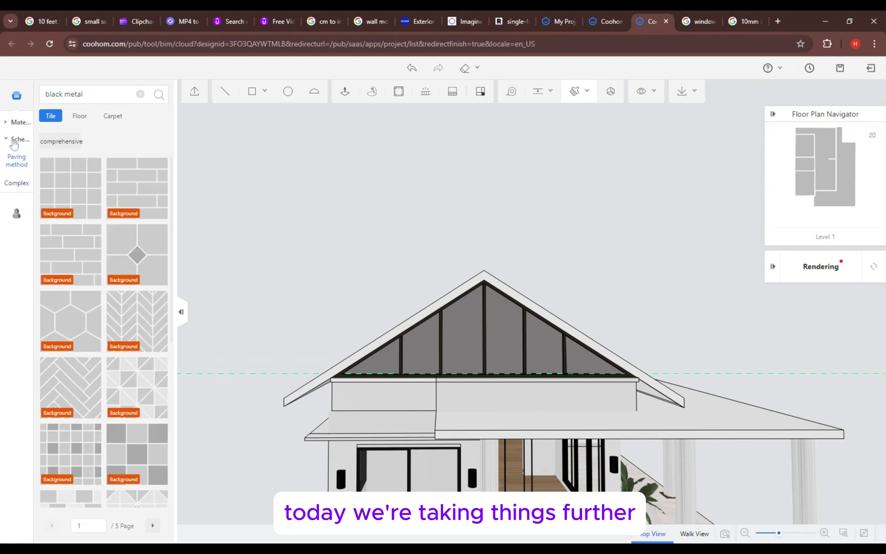
Apply a material from the personal library to the wall face below the glazed gable.
{"action": "left_click", "coordinate": [17, 218]}
{"action": "left_click", "coordinate": [65, 227]}
{"action": "left_click", "coordinate": [501, 406]}
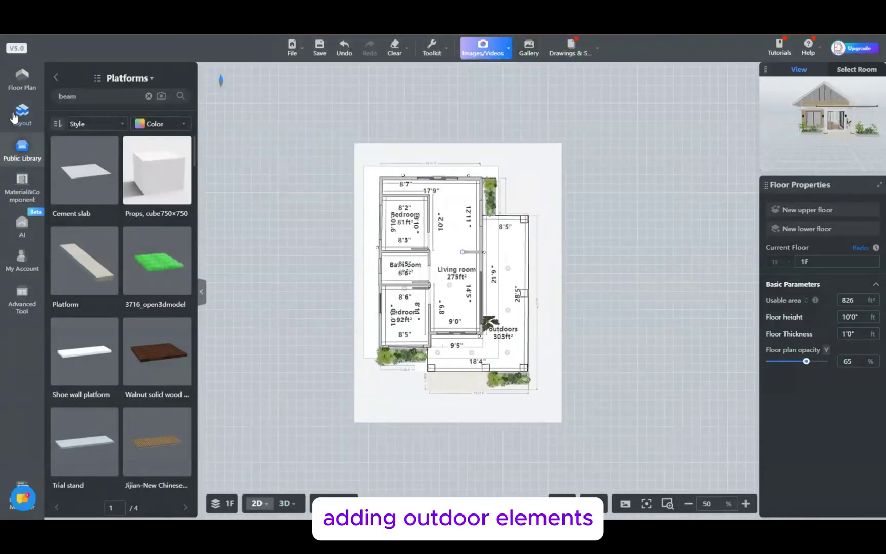
Draw a rectangular boundary wall about 79'8" long around the house and select all four of its sides.
{"action": "left_click", "coordinate": [22, 77]}
{"action": "left_click", "coordinate": [163, 209]}
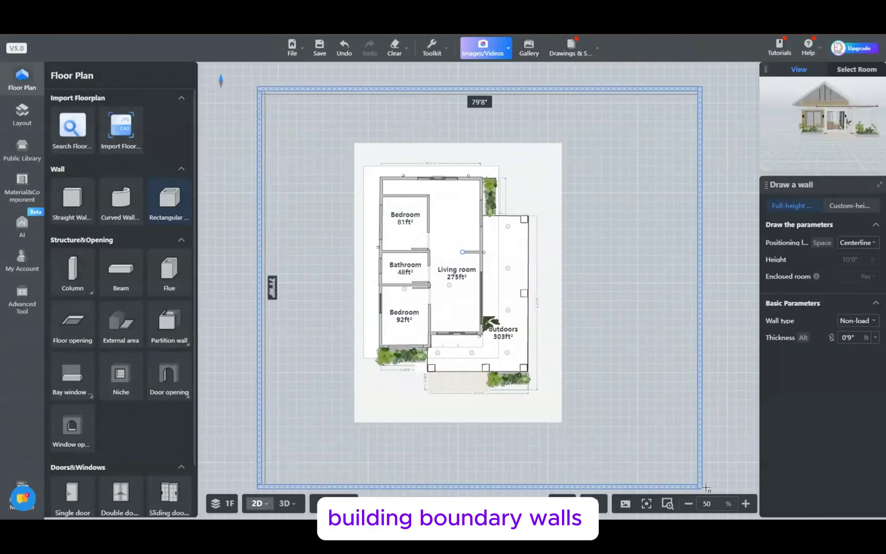
{"action": "left_click", "coordinate": [701, 352]}
{"action": "left_click", "coordinate": [513, 89], "text": "ctrl"}
{"action": "left_click", "coordinate": [260, 276], "text": "ctrl"}
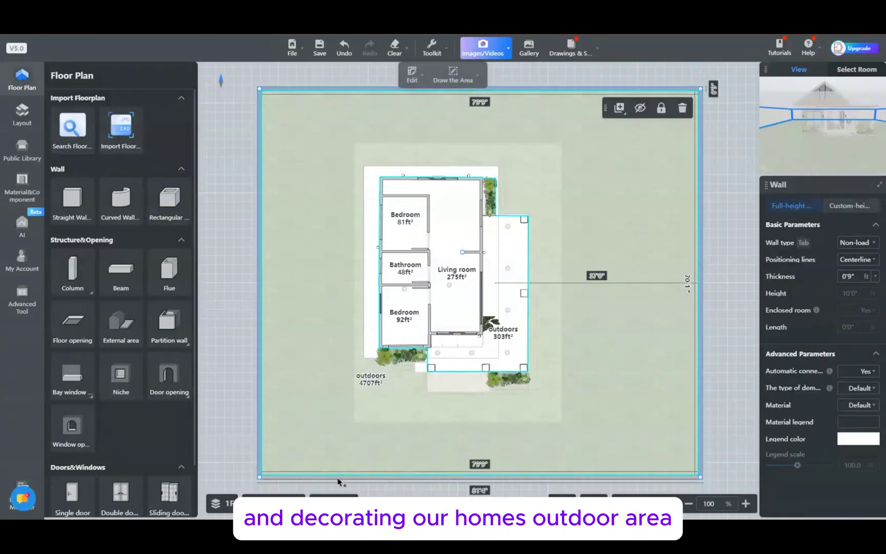
{"action": "left_click", "coordinate": [339, 477], "text": "ctrl"}
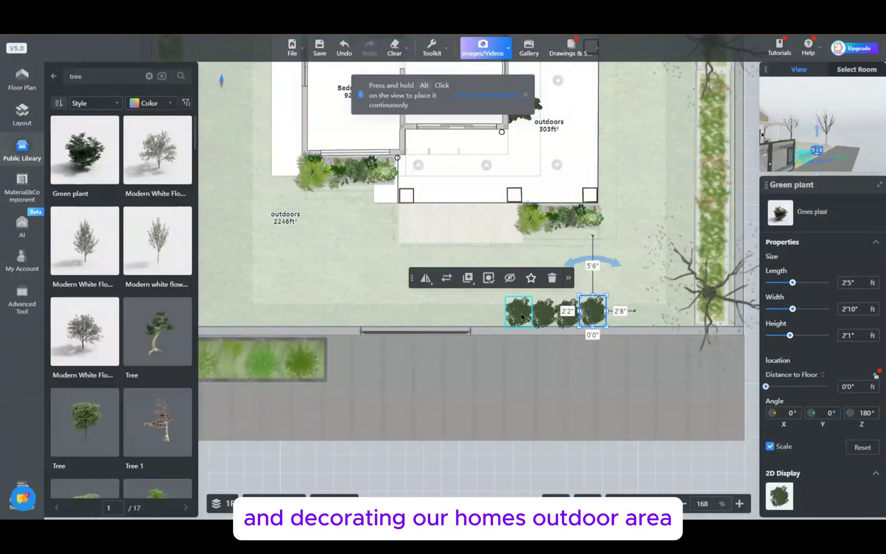
Copy the row of green plants inside the front boundary wall and place the duplicate along the same wall.
{"action": "left_click", "coordinate": [518, 310]}
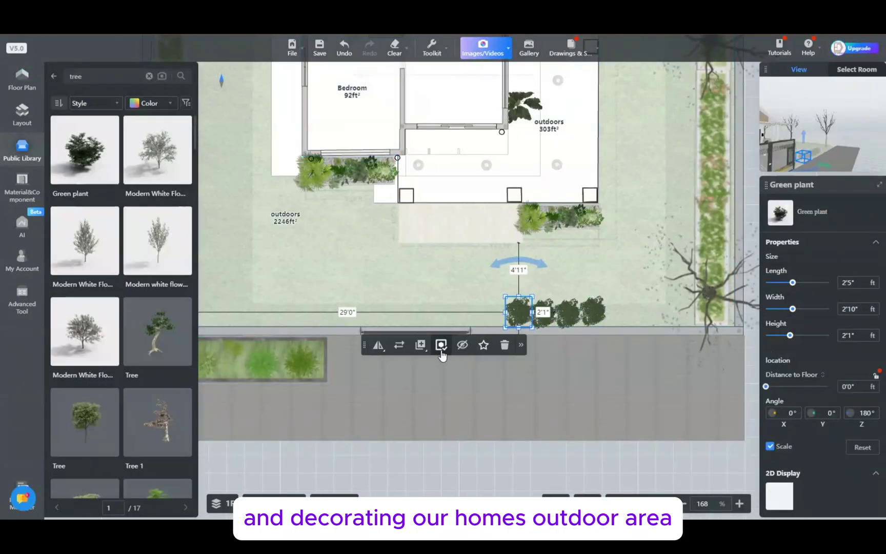
{"action": "left_click_drag", "start_coordinate": [492, 297], "coordinate": [610, 323]}
{"action": "key", "text": "ctrl+c"}
{"action": "key", "text": "ctrl+v"}
{"action": "left_click", "coordinate": [442, 285]}
{"action": "left_click_drag", "start_coordinate": [442, 285], "coordinate": [619, 308]}
{"action": "left_click", "coordinate": [520, 401]}
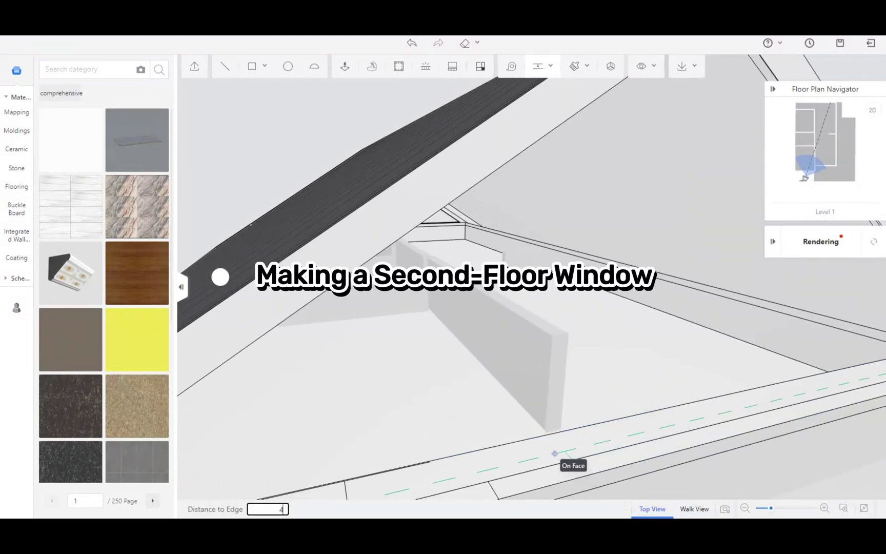
Place a guide line 4 inches from the edge on the top face of the front gable wall.
{"action": "key", "text": "Return"}
{"action": "middle_click_drag", "start_coordinate": [532, 409], "coordinate": [513, 408]}
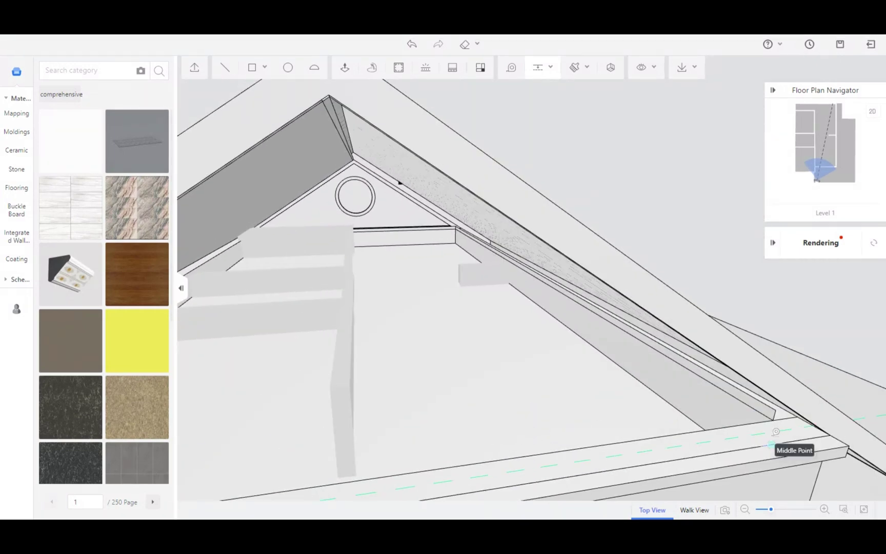
{"action": "middle_click_drag", "start_coordinate": [769, 439], "coordinate": [771, 438]}
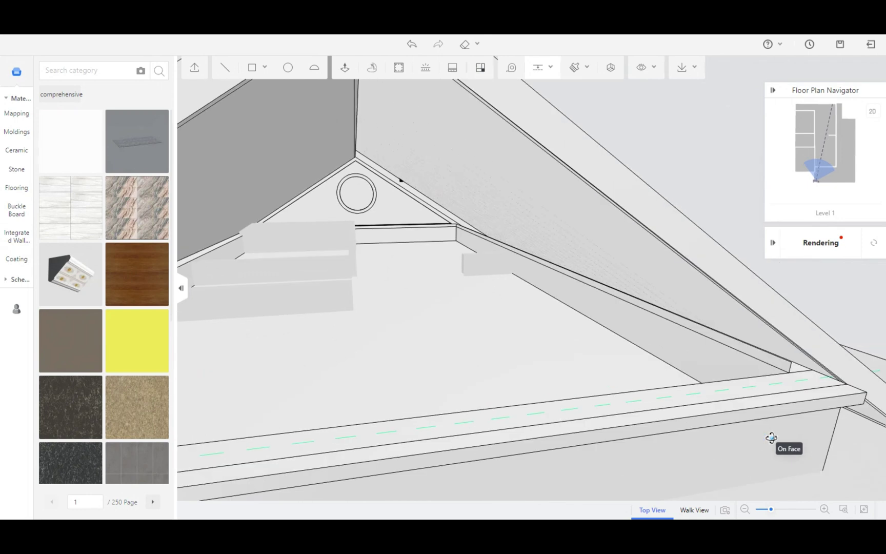
Draw a rectangle on top of the front gable wall, along the guide from one roof slope to the other.
{"action": "key", "text": "r"}
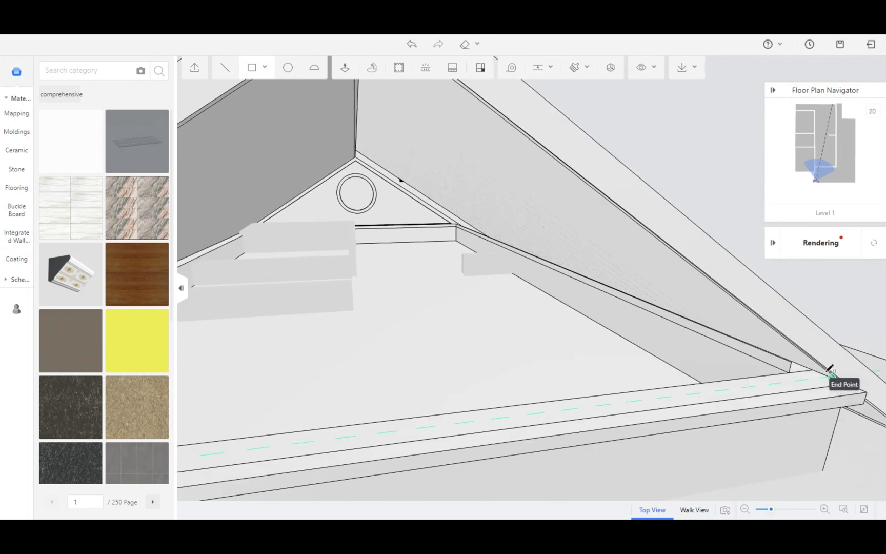
{"action": "left_click", "coordinate": [847, 384]}
{"action": "key", "text": "a"}
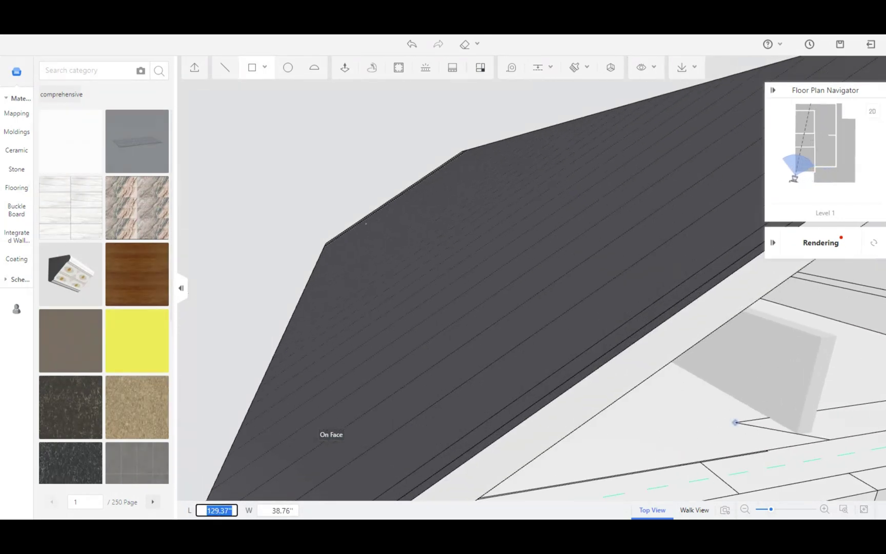
{"action": "key", "text": "s"}
{"action": "left_click", "coordinate": [445, 410]}
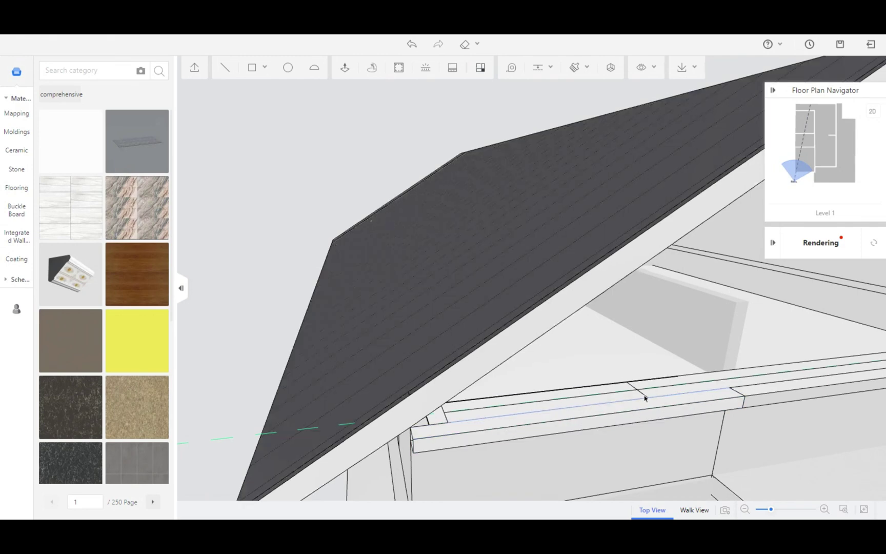
Place a vertical guide through the inner apex of the front gable, offset from the front wall's side edge.
{"action": "middle_click_drag", "start_coordinate": [658, 393], "coordinate": [465, 475]}
{"action": "key", "text": "d"}
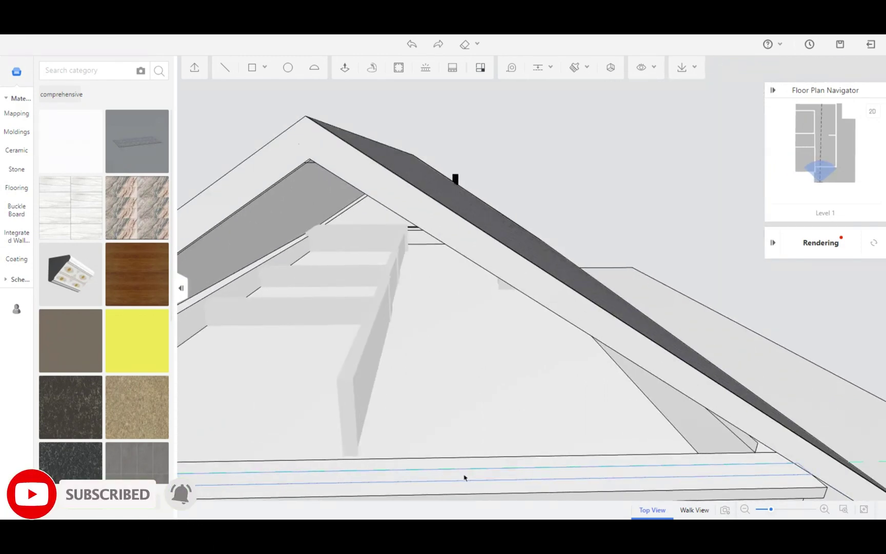
{"action": "key", "text": "s"}
{"action": "key", "text": "a"}
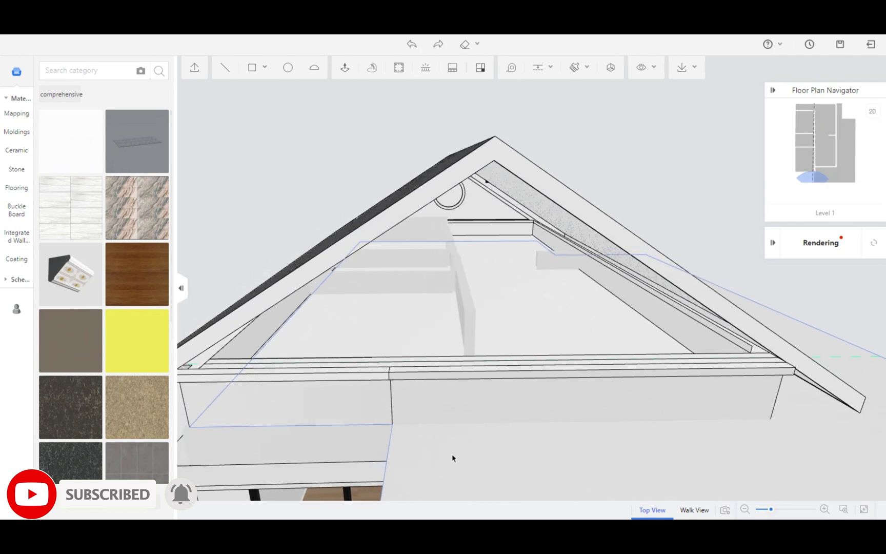
{"action": "left_click", "coordinate": [259, 404]}
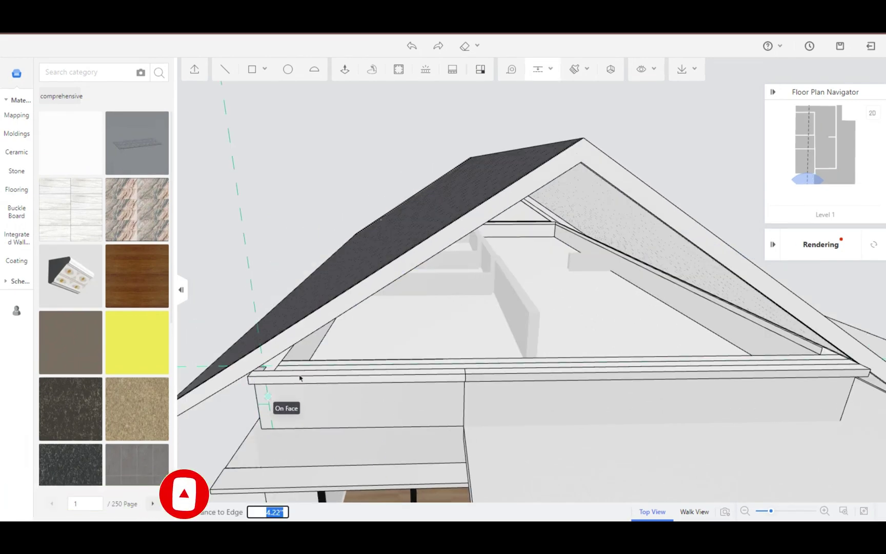
{"action": "left_click", "coordinate": [584, 162]}
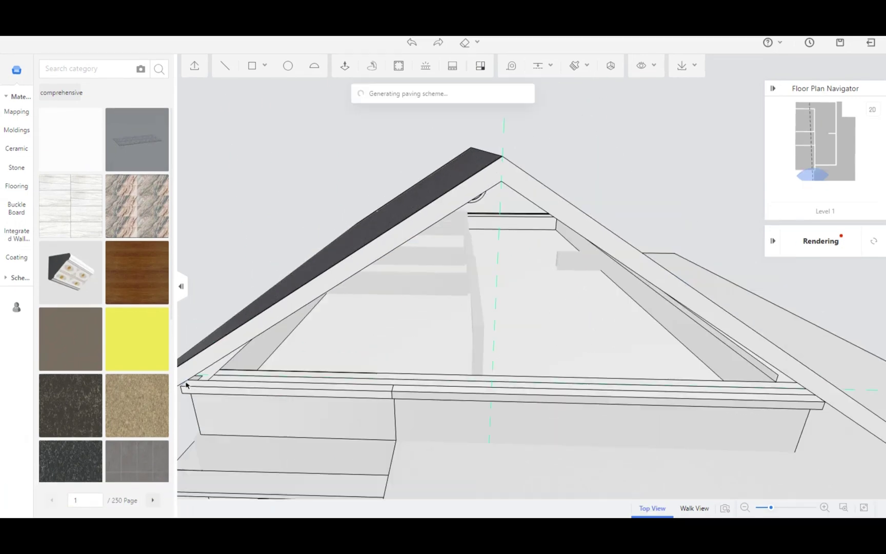
Draw a line from the gable's left base corner to its inner apex to close the gable face.
{"action": "key", "text": "l"}
{"action": "left_click", "coordinate": [188, 380]}
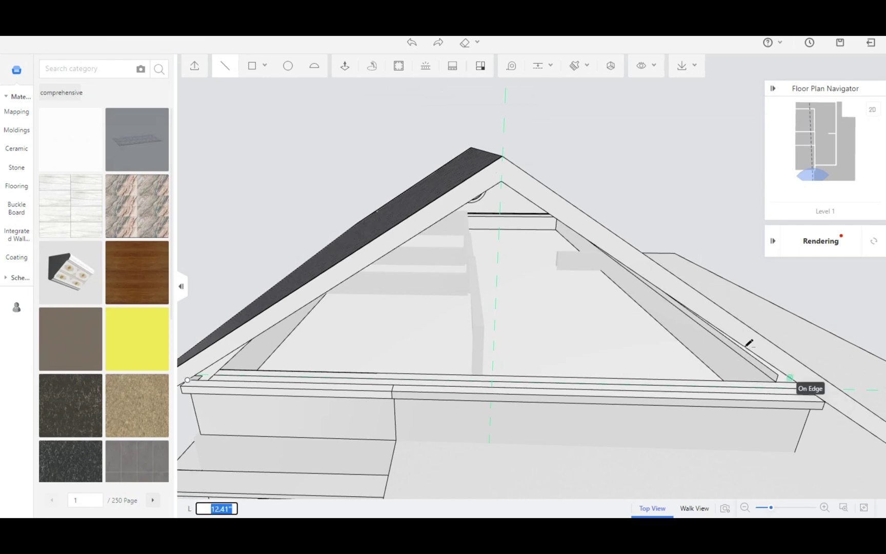
{"action": "left_click", "coordinate": [502, 180]}
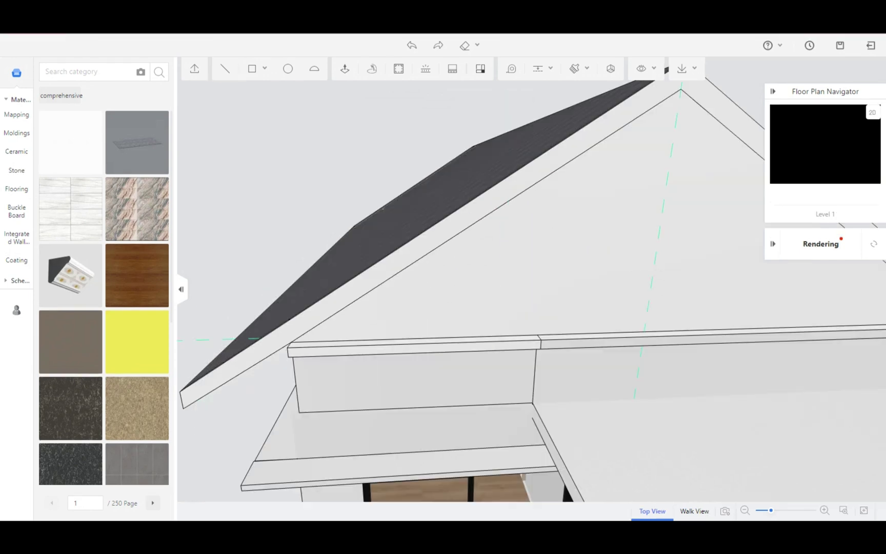
Place guides 2 inches inside both sloping edges and the base edge of the gable face.
{"action": "key", "text": "a"}
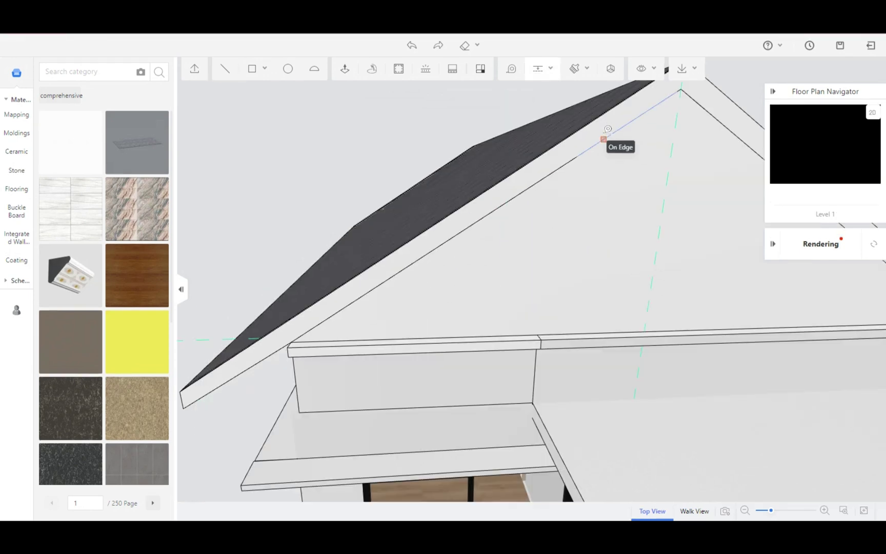
{"action": "left_click", "coordinate": [604, 140]}
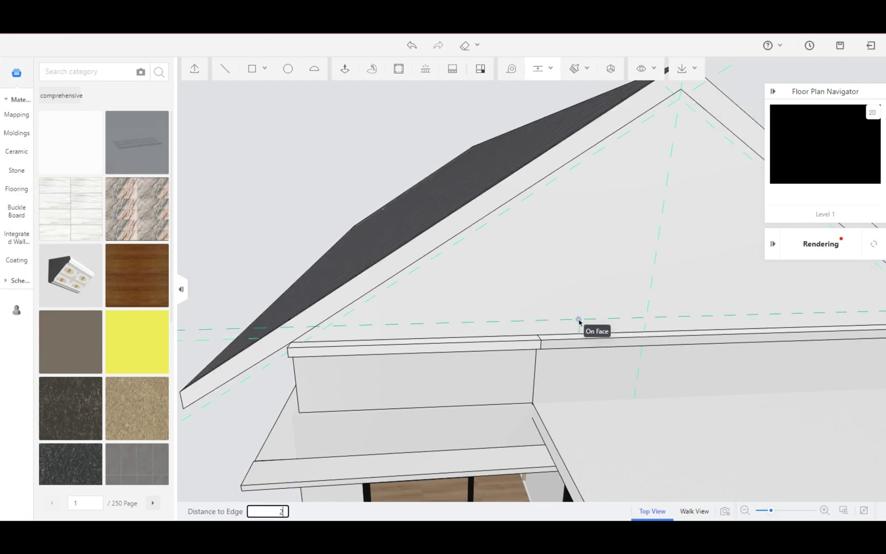
{"action": "key", "text": "Return"}
Trace the right slope and the base of the inset triangle along the guides, with a base about 211 inches long.
{"action": "key", "text": "l"}
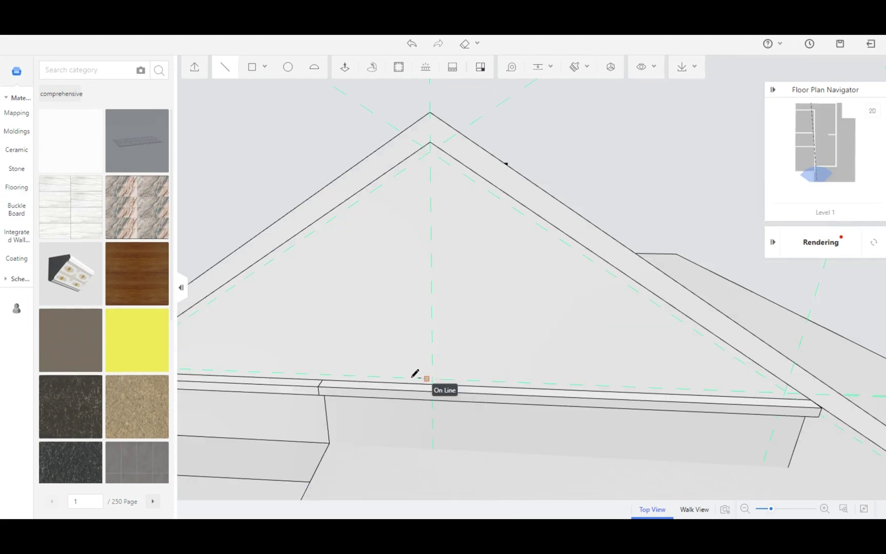
{"action": "left_click", "coordinate": [431, 150]}
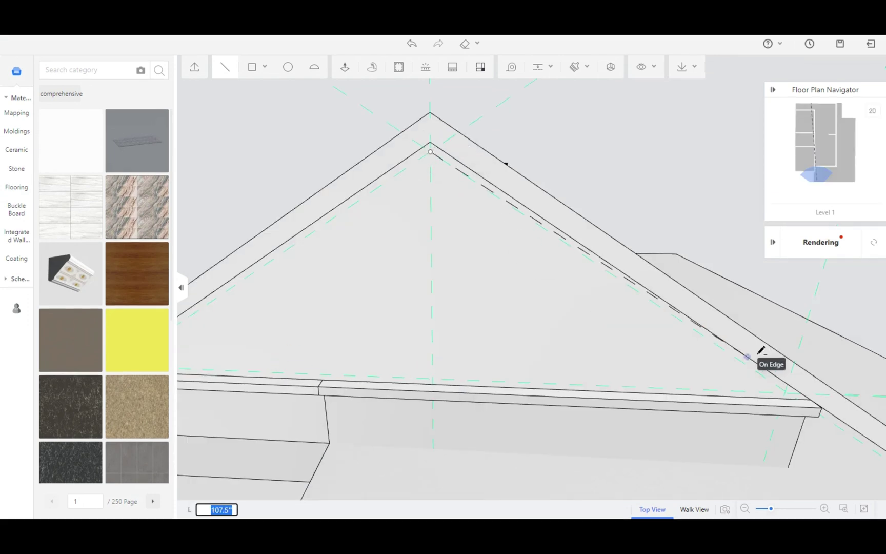
{"action": "scroll", "coordinate": [784, 392], "scroll_direction": "up", "scroll_amount": 5}
{"action": "scroll", "coordinate": [784, 395], "scroll_direction": "up", "scroll_amount": 4}
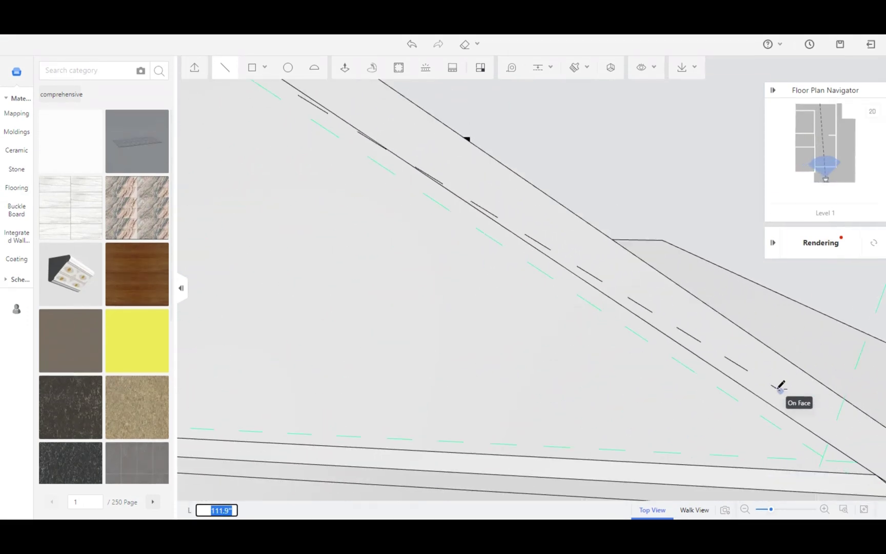
{"action": "left_click", "coordinate": [843, 420]}
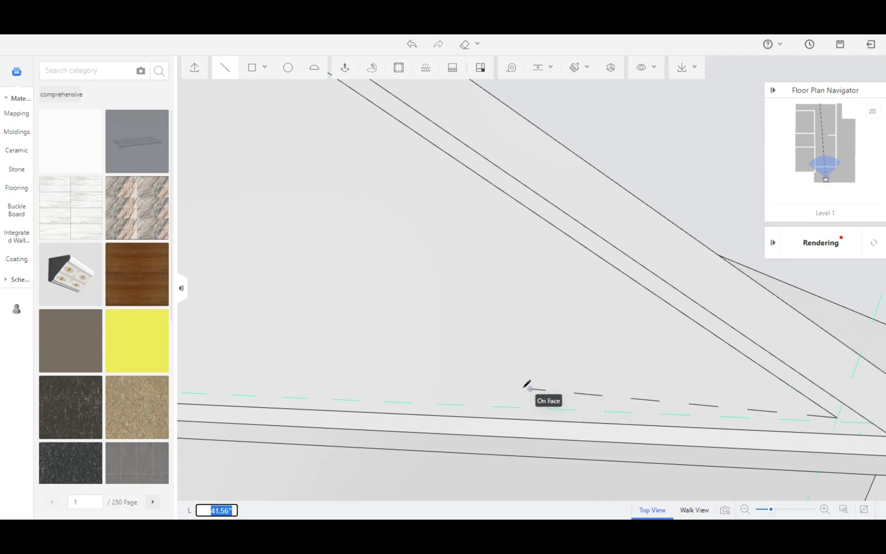
{"action": "middle_click_drag", "start_coordinate": [483, 381], "coordinate": [677, 382]}
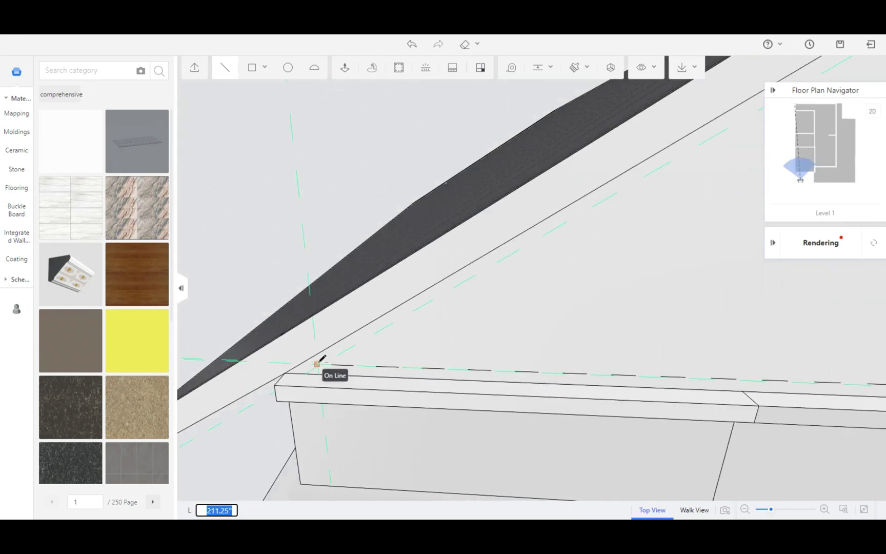
{"action": "left_click", "coordinate": [319, 363]}
Close the inset triangle with a line along the left slope guide to its apex and finish drawing.
{"action": "key", "text": "e"}
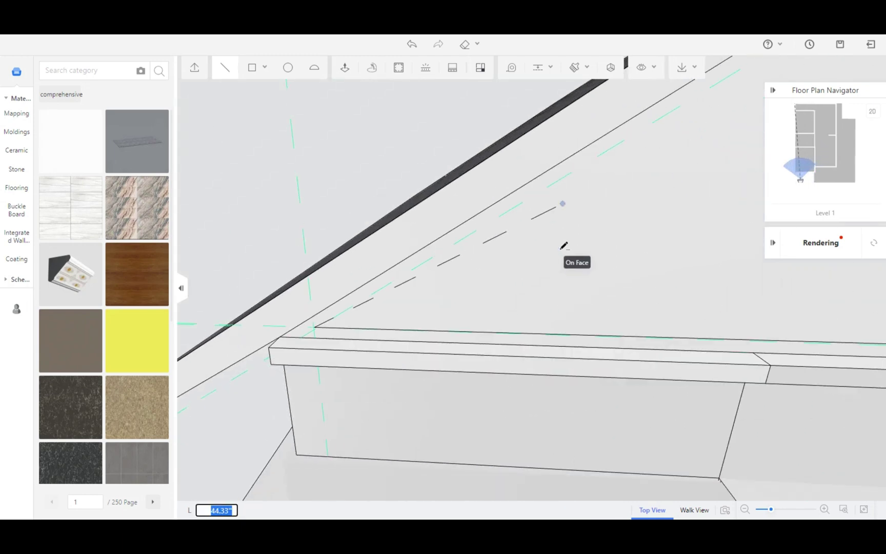
{"action": "key", "text": "q"}
{"action": "key", "text": "d"}
{"action": "left_click", "coordinate": [641, 188]}
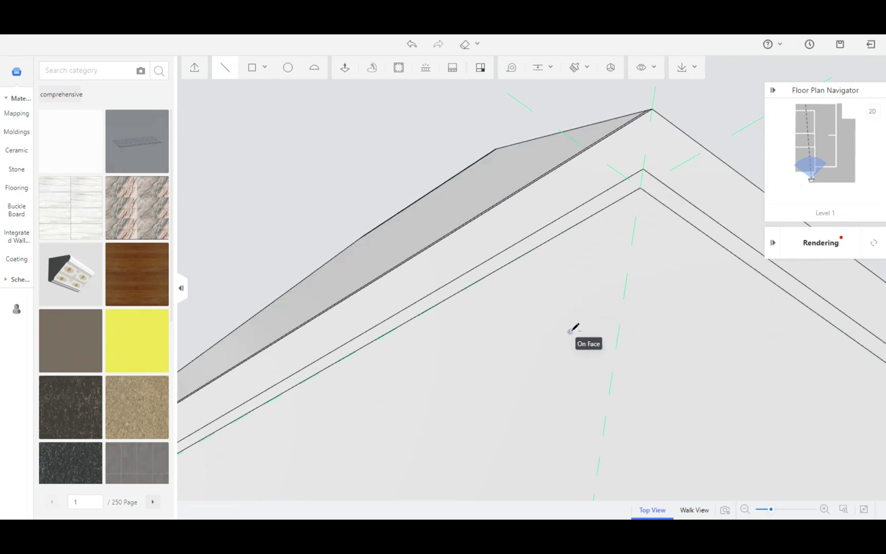
{"action": "key", "text": "d"}
{"action": "key", "text": "s"}
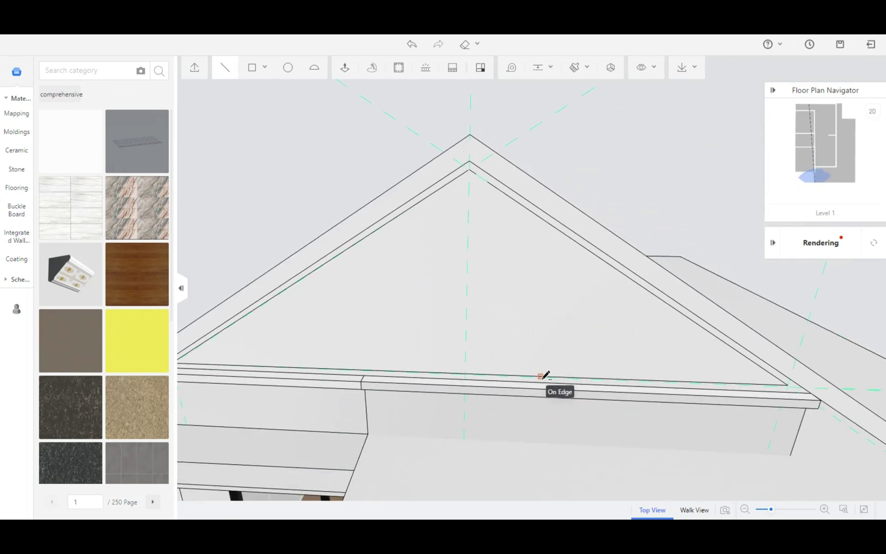
{"action": "key", "text": "Escape"}
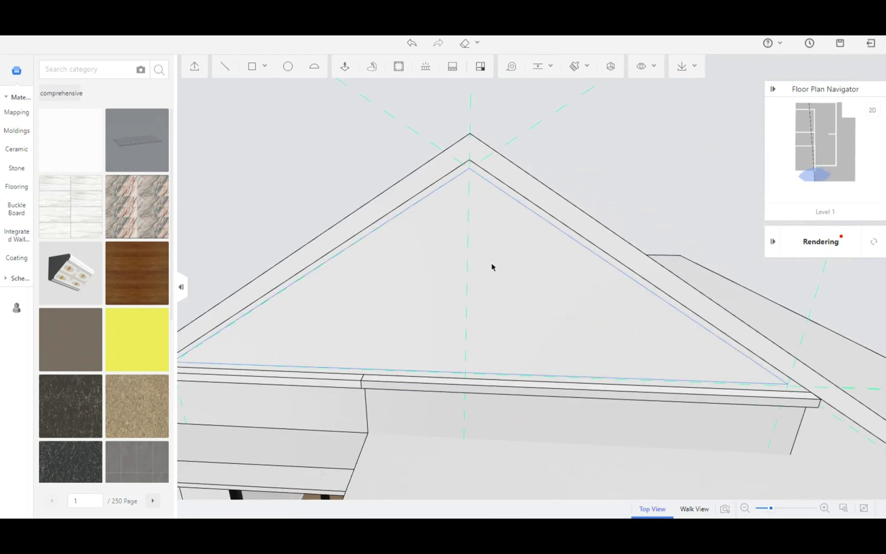
Place a vertical guide 1 inch away on each side of the gable's centre guide.
{"action": "key", "text": "t"}
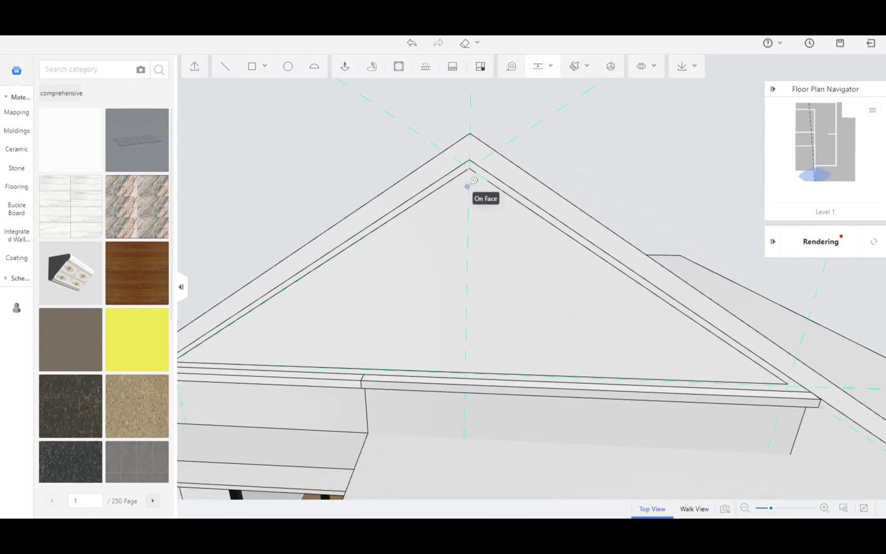
{"action": "left_click", "coordinate": [470, 103]}
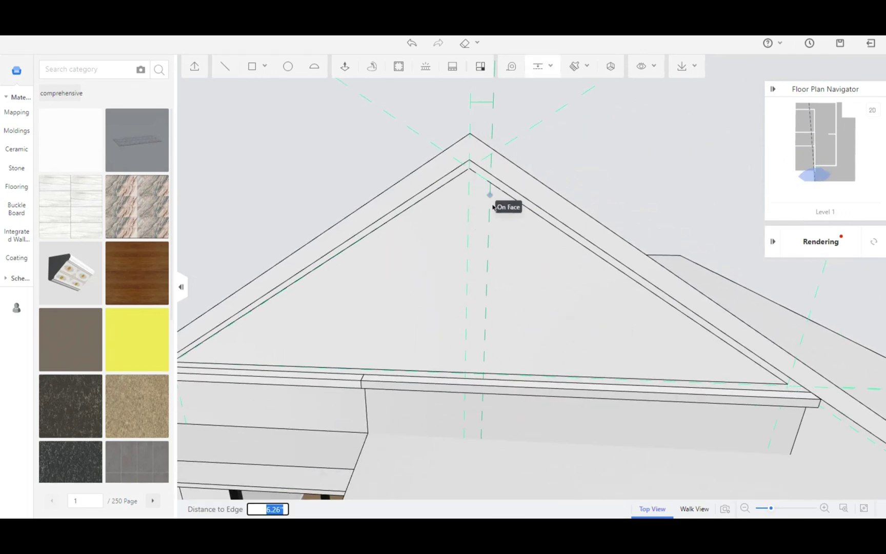
{"action": "left_click", "coordinate": [479, 228]}
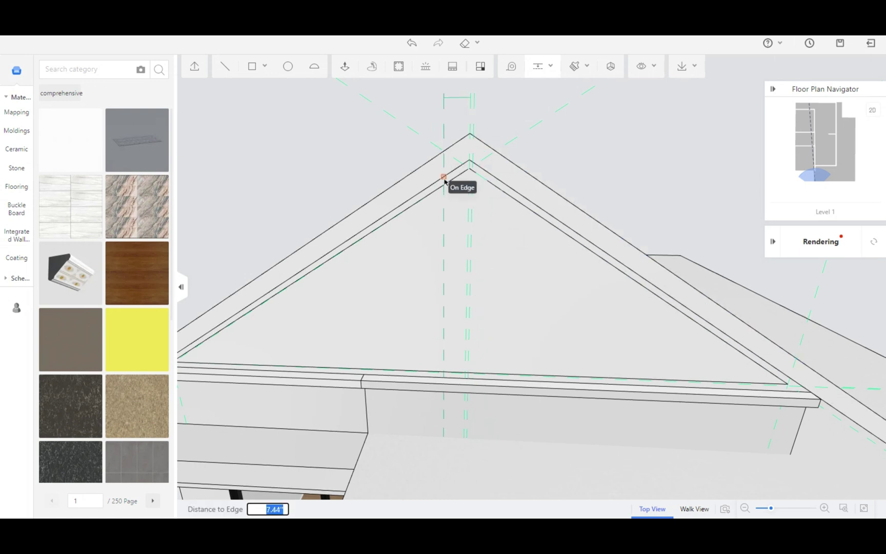
{"action": "type", "text": "1"}
{"action": "key", "text": "Return"}
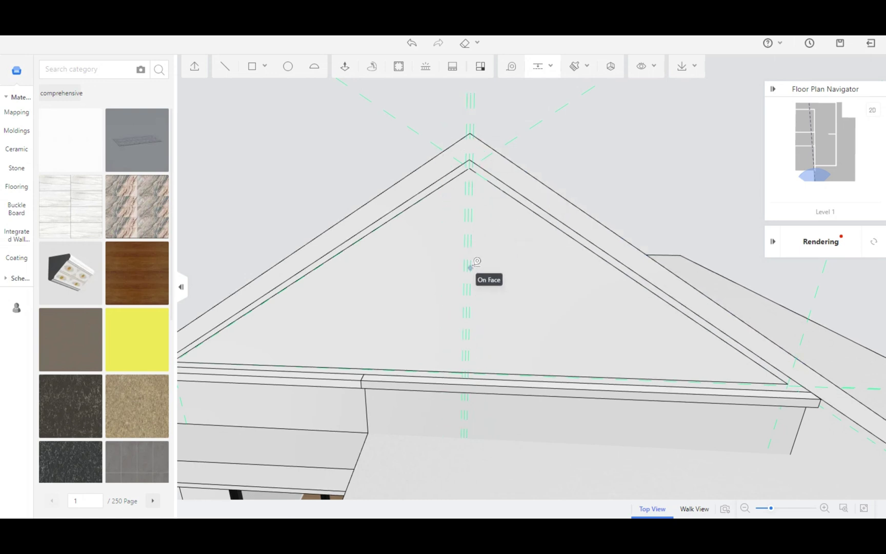
{"action": "key", "text": "Escape"}
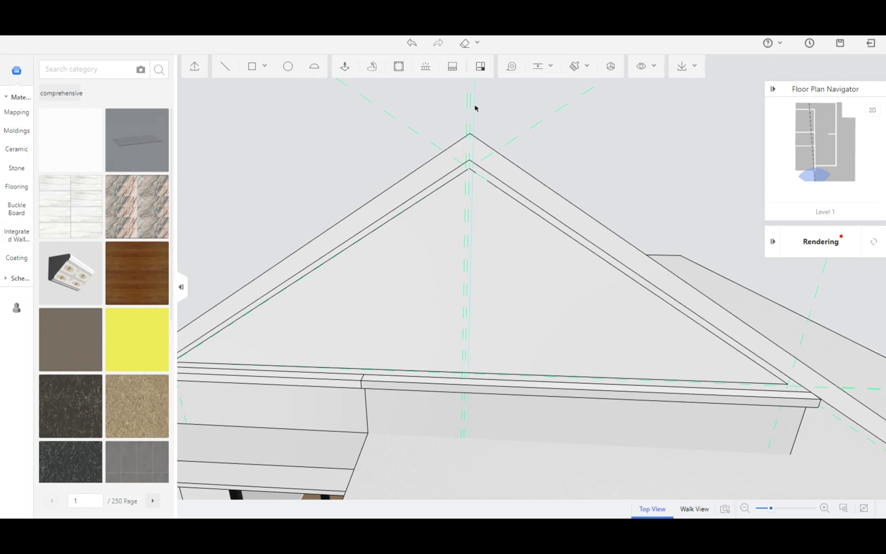
{"action": "left_click", "coordinate": [474, 104]}
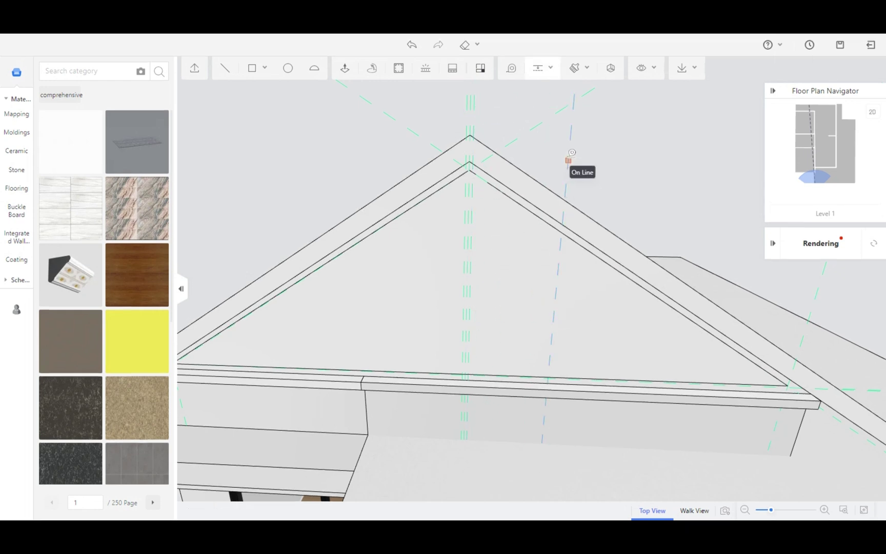
{"action": "left_click", "coordinate": [568, 160]}
{"action": "key", "text": "Return"}
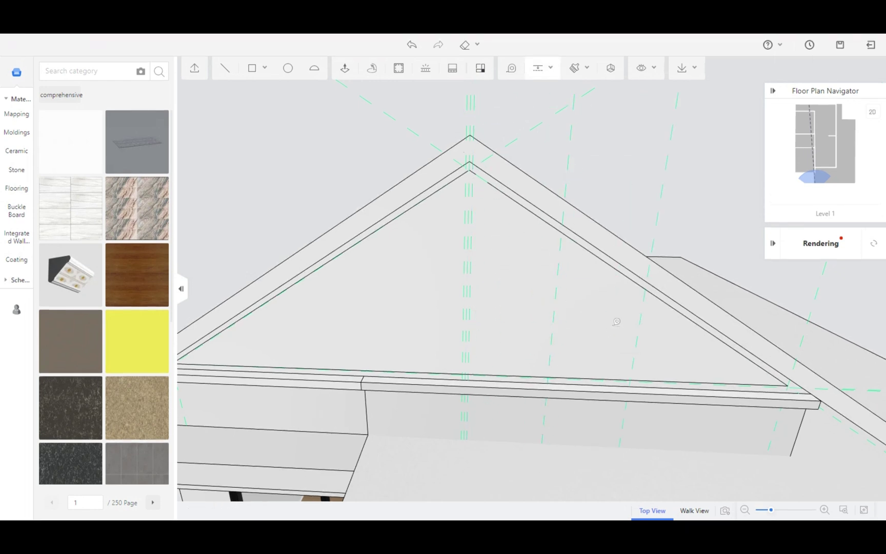
{"action": "key", "text": "ctrl+z"}
{"action": "key", "text": "ctrl+z"}
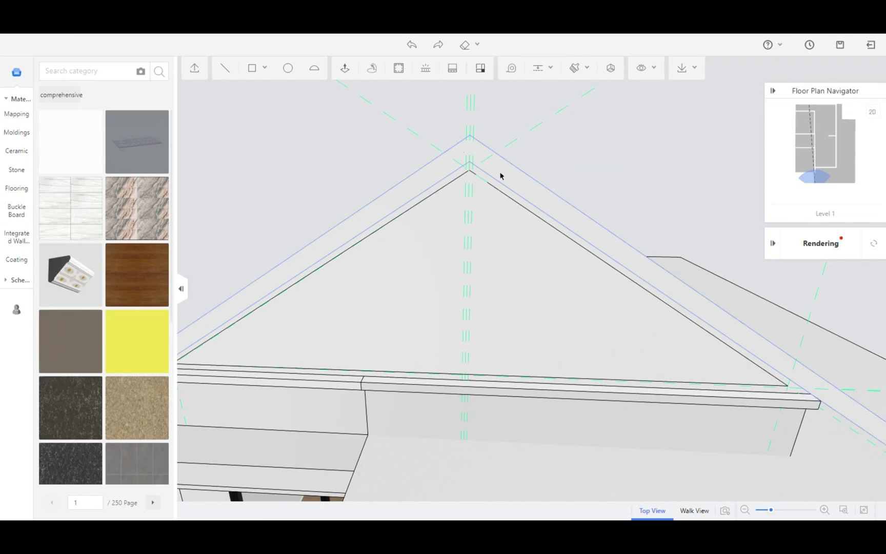
Place two vertical guides at 30-inch intervals on each side of the gable's central guides.
{"action": "key", "text": "t"}
{"action": "left_click", "coordinate": [470, 102]}
{"action": "left_click", "coordinate": [676, 363]}
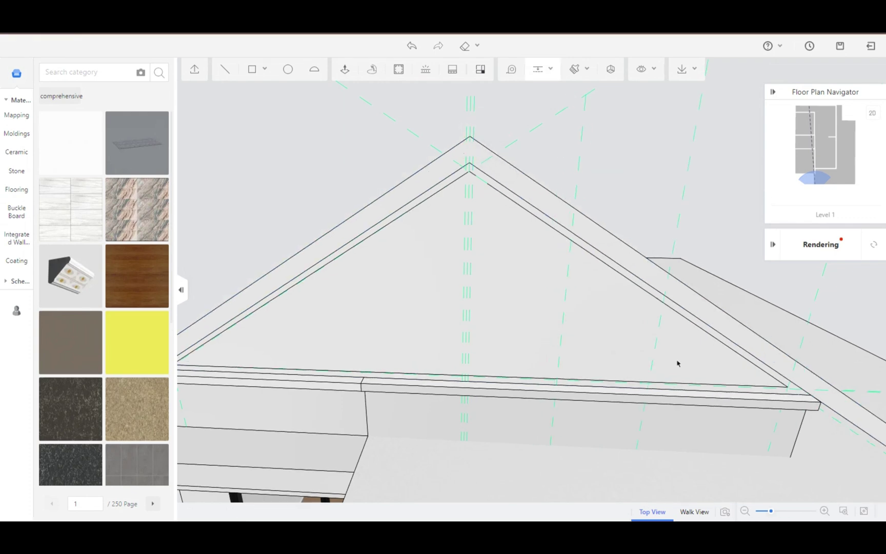
{"action": "left_click", "coordinate": [467, 103]}
{"action": "type", "text": "30"}
{"action": "key", "text": "Return"}
{"action": "left_click", "coordinate": [355, 85]}
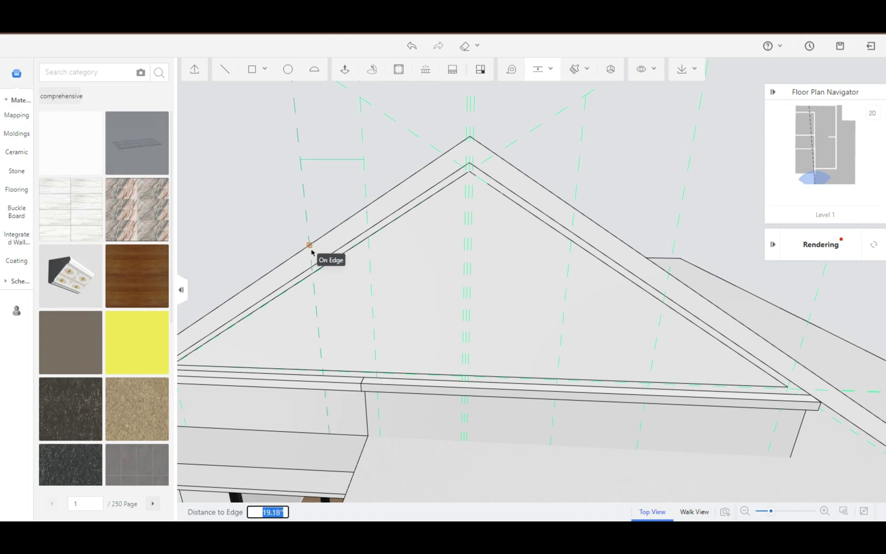
{"action": "type", "text": "30"}
{"action": "key", "text": "Return"}
Add a closely spaced second guide just left of each of the four vertical guides flanking the gable's centre.
{"action": "left_click", "coordinate": [325, 221]}
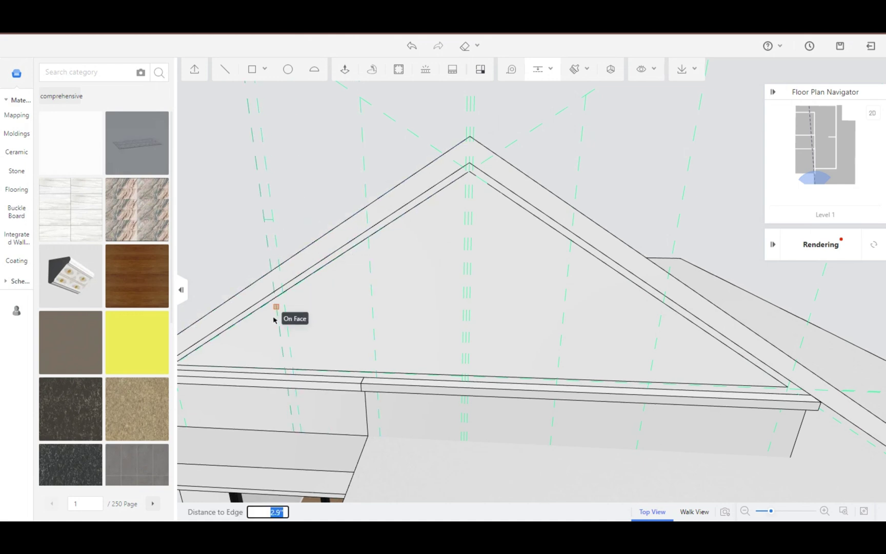
{"action": "left_click", "coordinate": [273, 321]}
{"action": "left_click", "coordinate": [364, 180]}
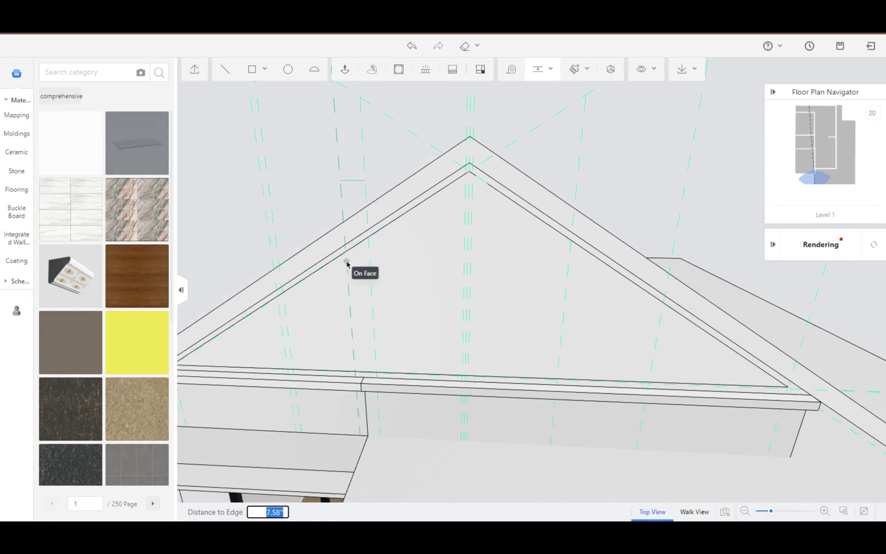
{"action": "left_click", "coordinate": [347, 261]}
{"action": "left_click", "coordinate": [577, 175]}
{"action": "left_click", "coordinate": [559, 226]}
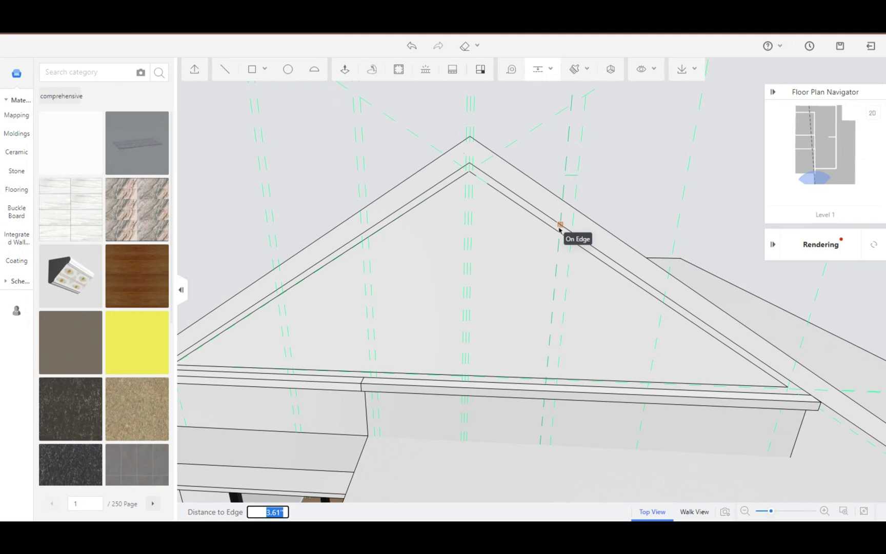
{"action": "left_click", "coordinate": [561, 226]}
{"action": "left_click", "coordinate": [672, 240]}
{"action": "left_click", "coordinate": [648, 318]}
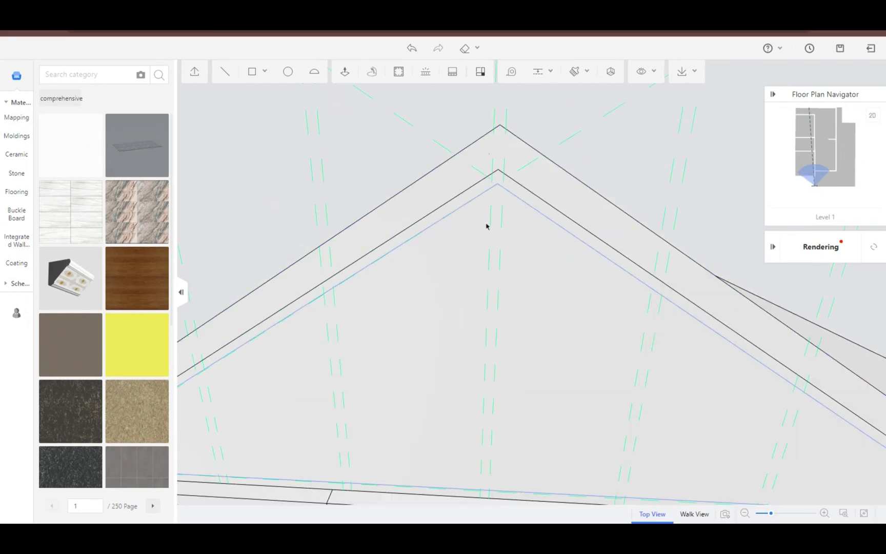
Draw the two vertical lines of the central mullion along its guides, from the inset triangle's apex to its base.
{"action": "key", "text": "l"}
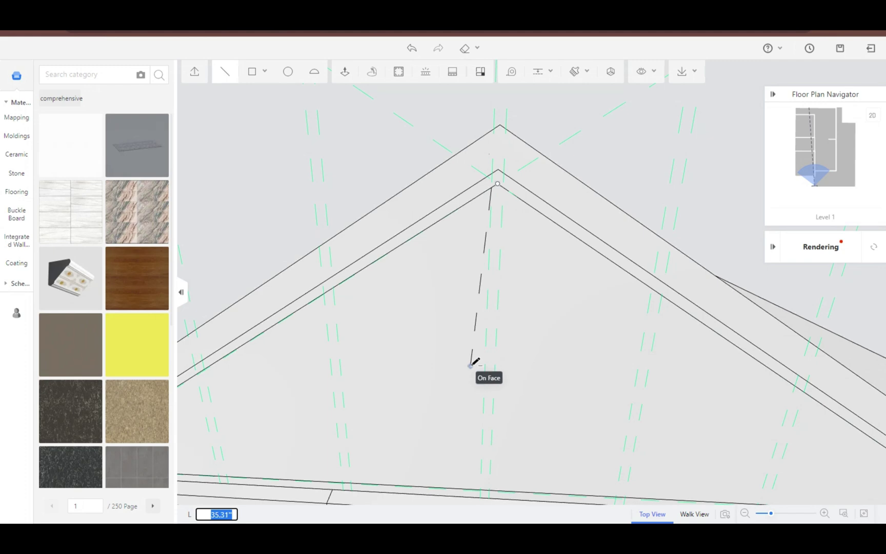
{"action": "key", "text": "Escape"}
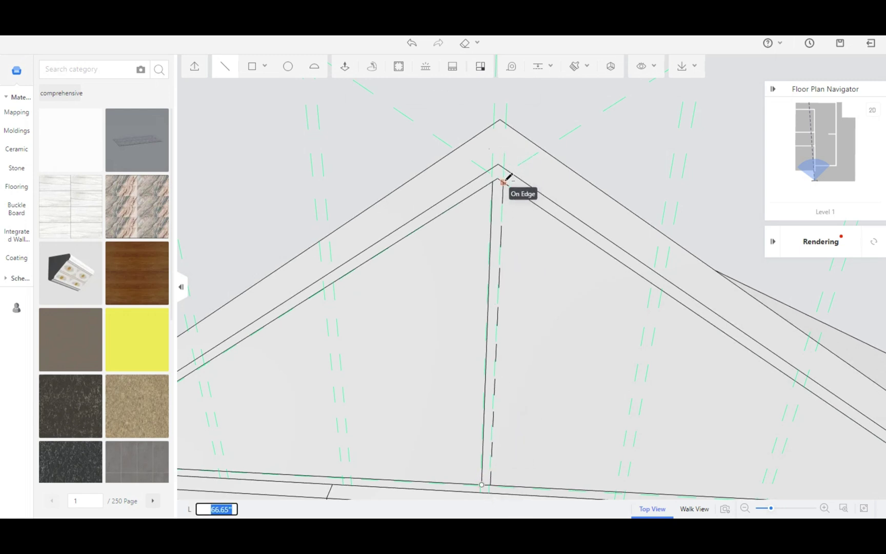
{"action": "left_click", "coordinate": [504, 180]}
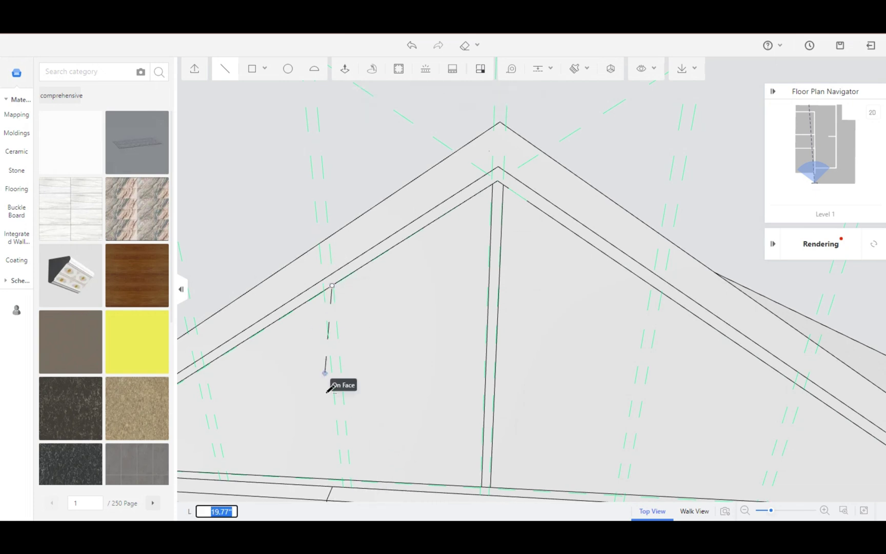
Draw the vertical line pairs of the two left mullions along their guides, between the left slope and the base.
{"action": "type", "text": "1"}
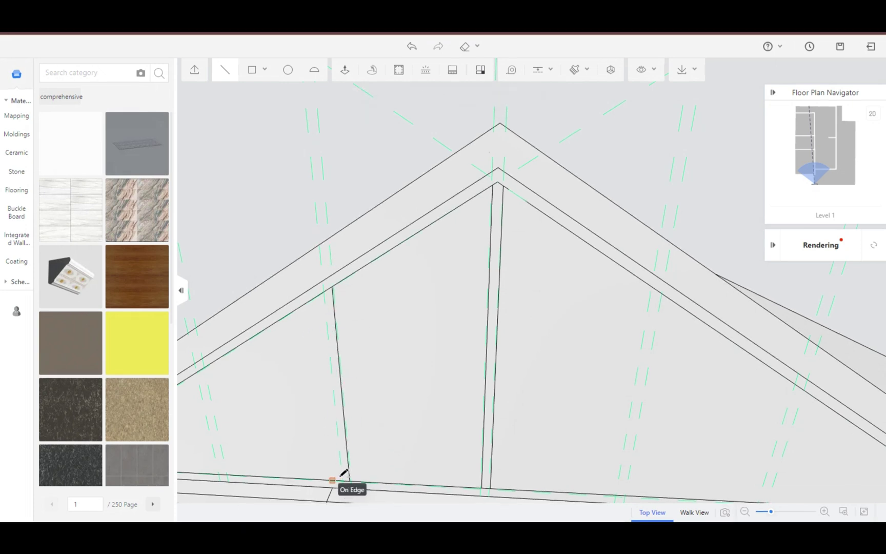
{"action": "left_click", "coordinate": [327, 288]}
{"action": "left_click", "coordinate": [280, 366]}
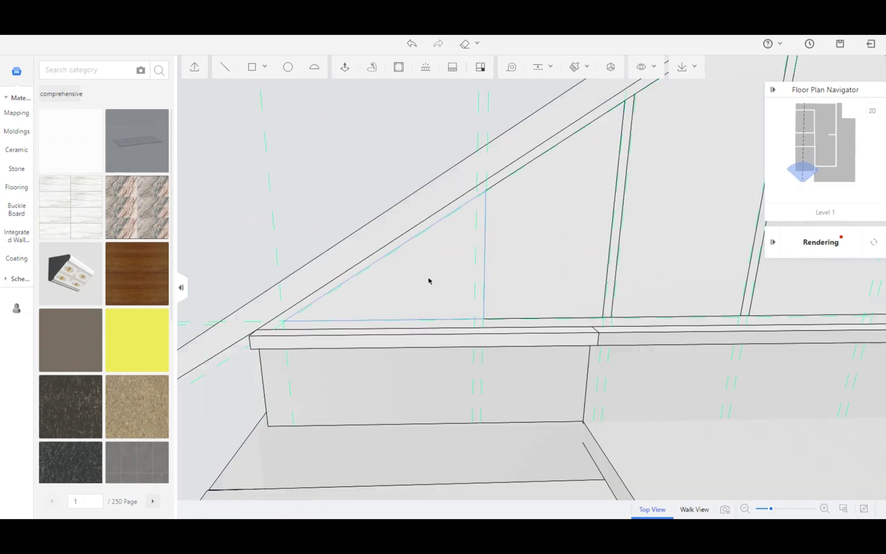
{"action": "key", "text": "l"}
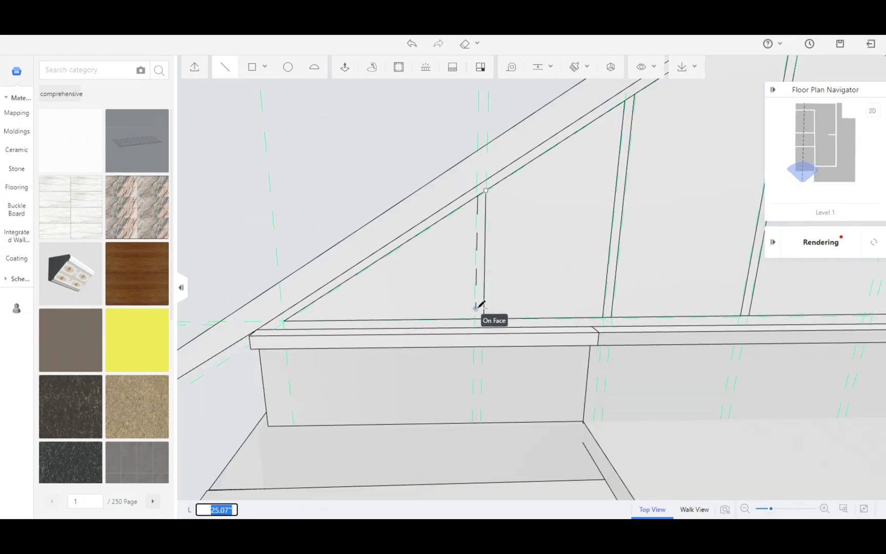
{"action": "left_click", "coordinate": [475, 319]}
Draw the vertical line pairs of the two right mullions along their guides, between the right slope and the base.
{"action": "key", "text": "d"}
{"action": "left_click", "coordinate": [472, 89]}
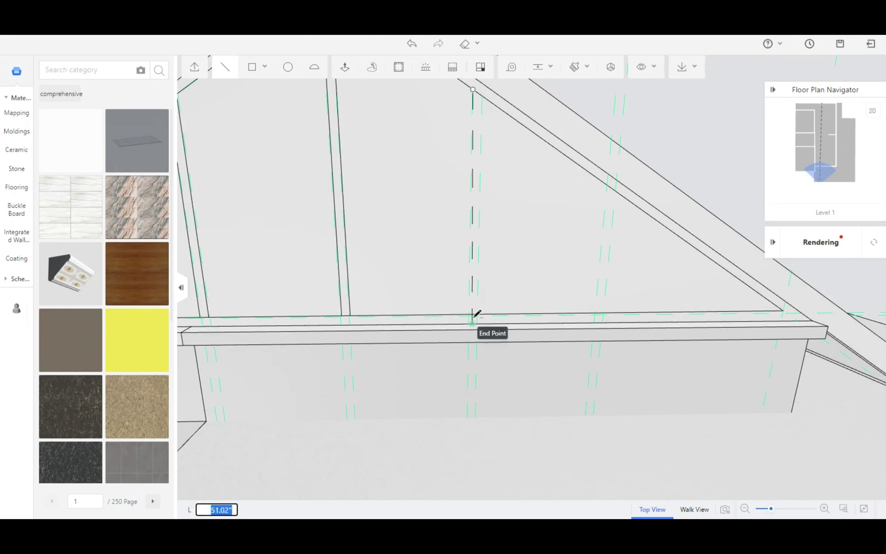
{"action": "left_click", "coordinate": [469, 312]}
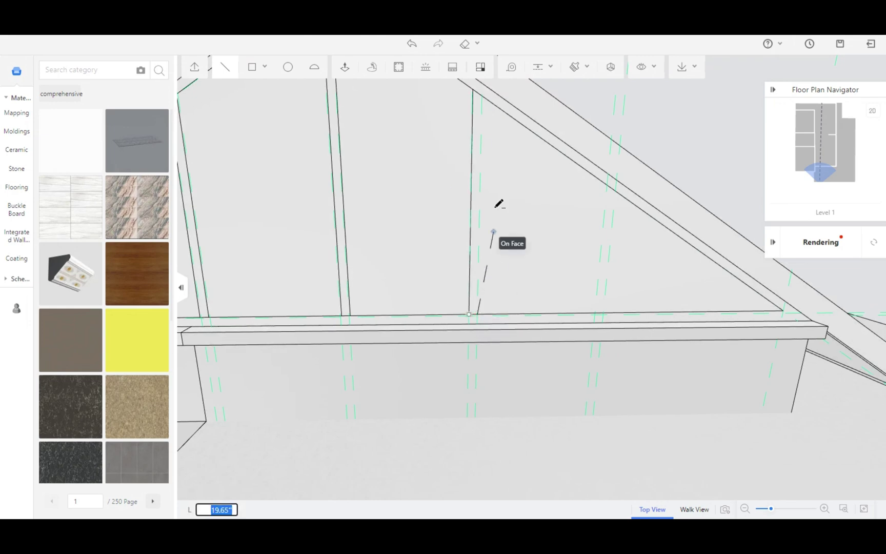
{"action": "left_click", "coordinate": [481, 95]}
{"action": "left_click", "coordinate": [594, 312]}
{"action": "left_click", "coordinate": [606, 184]}
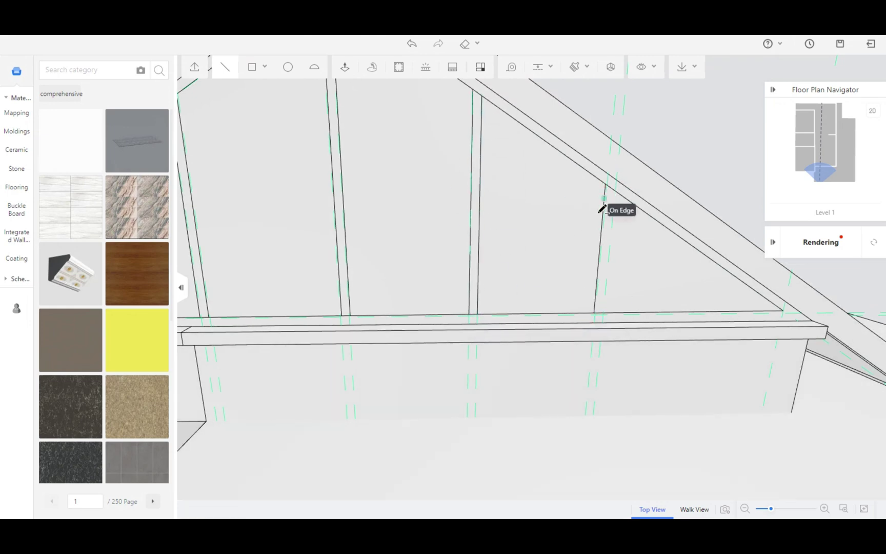
{"action": "left_click", "coordinate": [604, 310]}
Delete all guides from the model.
{"action": "scroll", "coordinate": [440, 437], "scroll_direction": "up", "scroll_amount": 5}
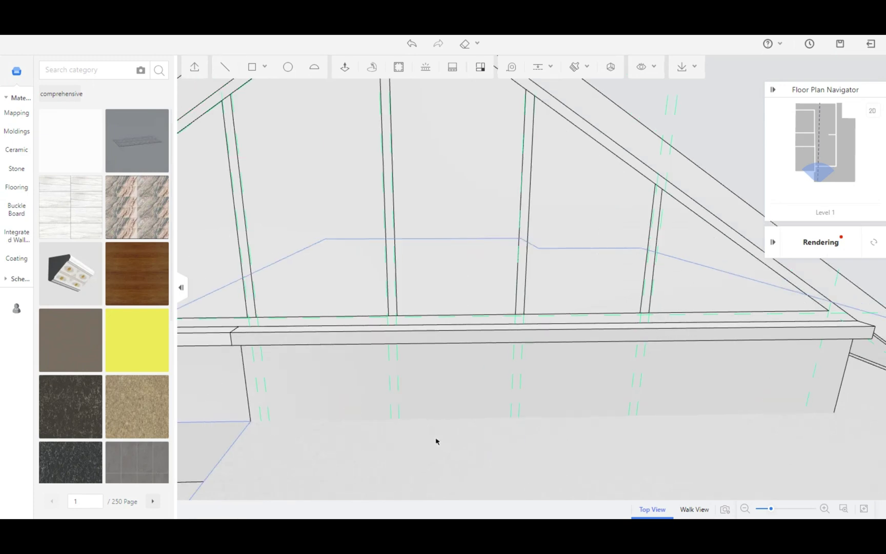
{"action": "scroll", "coordinate": [431, 419], "scroll_direction": "down", "scroll_amount": 5}
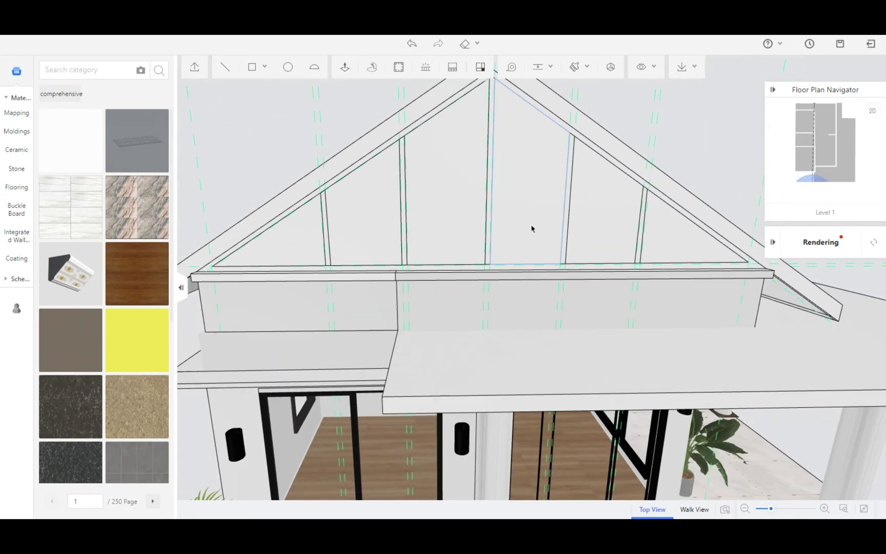
{"action": "scroll", "coordinate": [704, 282], "scroll_direction": "up", "scroll_amount": 5}
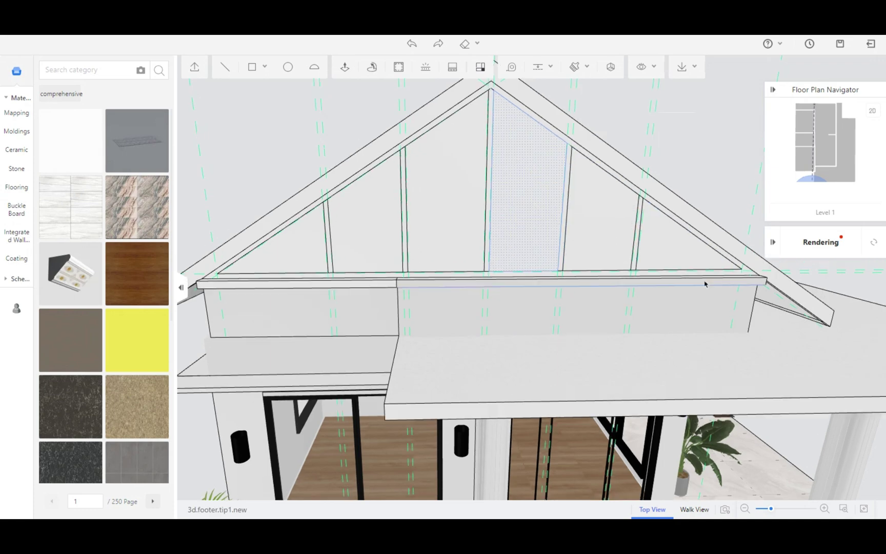
{"action": "left_click", "coordinate": [549, 67]}
{"action": "left_click", "coordinate": [543, 114]}
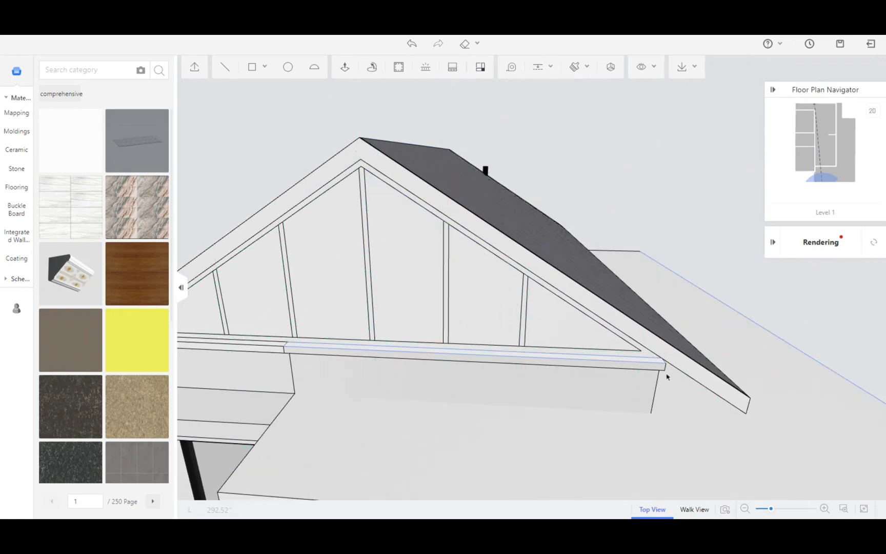
From inside the attic, delete the triangular end panel of the gable window and the panel next to it.
{"action": "middle_click_drag", "start_coordinate": [875, 369], "coordinate": [568, 394]}
{"action": "scroll", "coordinate": [436, 404], "scroll_direction": "up", "scroll_amount": 3}
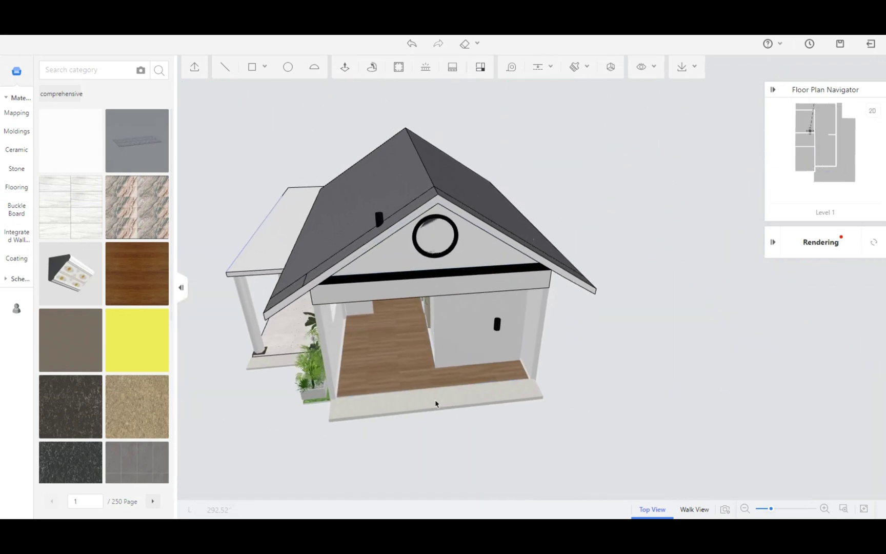
{"action": "middle_click_drag", "start_coordinate": [437, 403], "coordinate": [427, 391]}
{"action": "scroll", "coordinate": [428, 386], "scroll_direction": "up", "scroll_amount": 5}
{"action": "scroll", "coordinate": [427, 387], "scroll_direction": "up", "scroll_amount": 6}
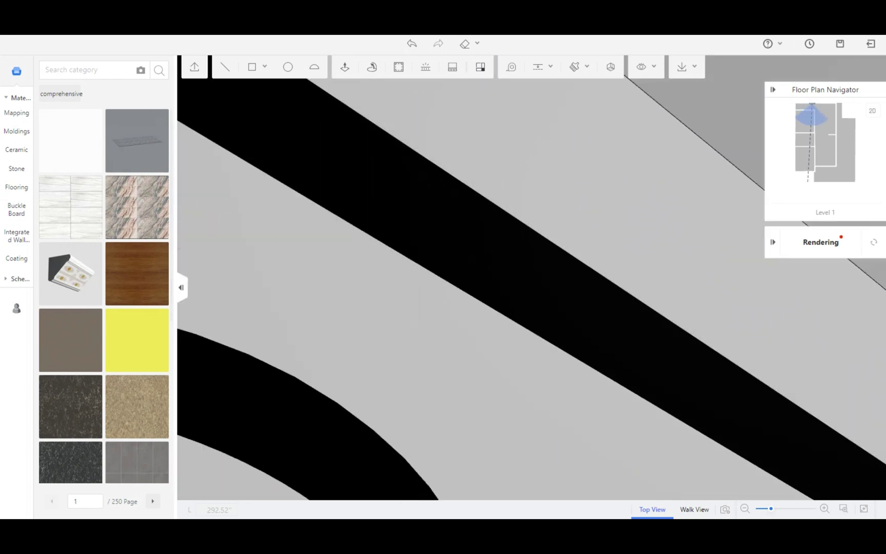
{"action": "scroll", "coordinate": [427, 387], "scroll_direction": "up", "scroll_amount": 4}
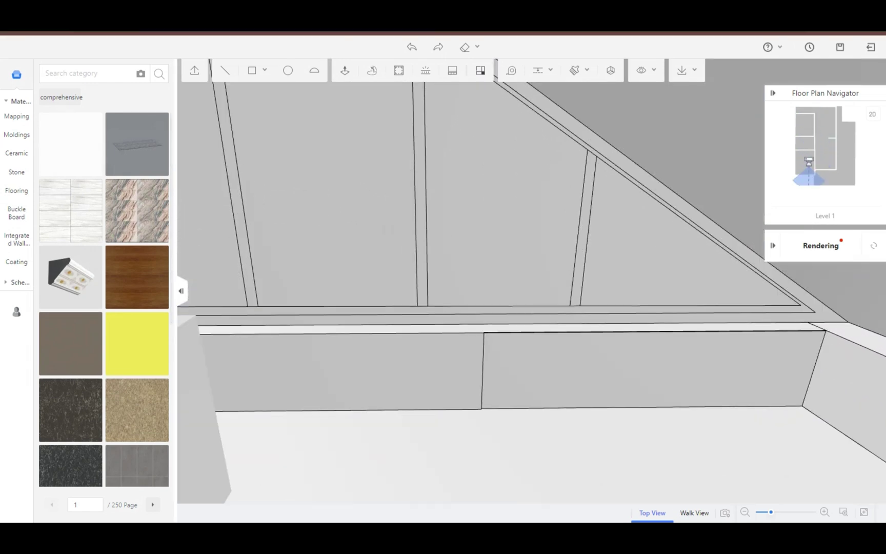
{"action": "left_click", "coordinate": [631, 244]}
{"action": "key", "text": "Delete"}
{"action": "left_click", "coordinate": [627, 264]}
{"action": "key", "text": "Delete"}
{"action": "left_click", "coordinate": [505, 261]}
{"action": "key", "text": "Delete"}
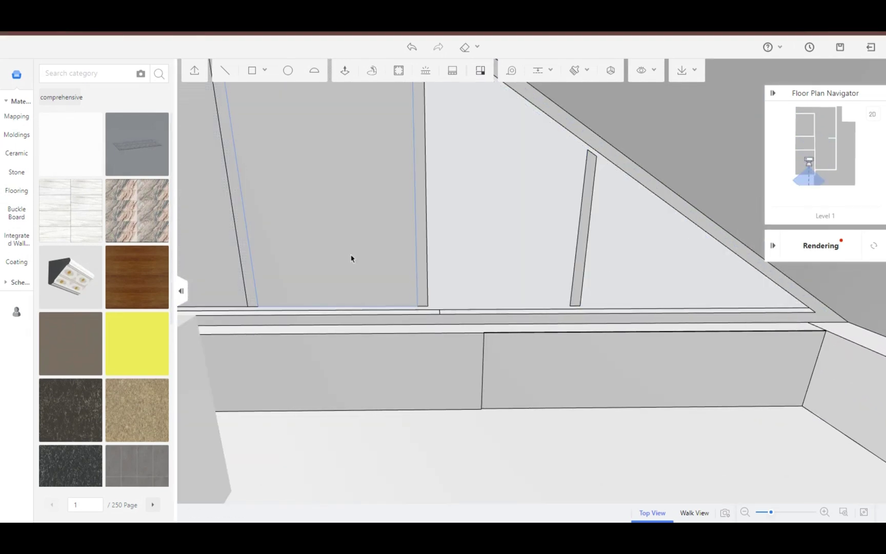
Delete the four remaining panels between the mullions, through to the triangular panel at the opposite end.
{"action": "left_click", "coordinate": [352, 259]}
{"action": "key", "text": "Delete"}
{"action": "left_click", "coordinate": [218, 258]}
{"action": "key", "text": "Delete"}
{"action": "middle_click_drag", "start_coordinate": [745, 330], "coordinate": [751, 332]}
{"action": "left_click", "coordinate": [214, 270]}
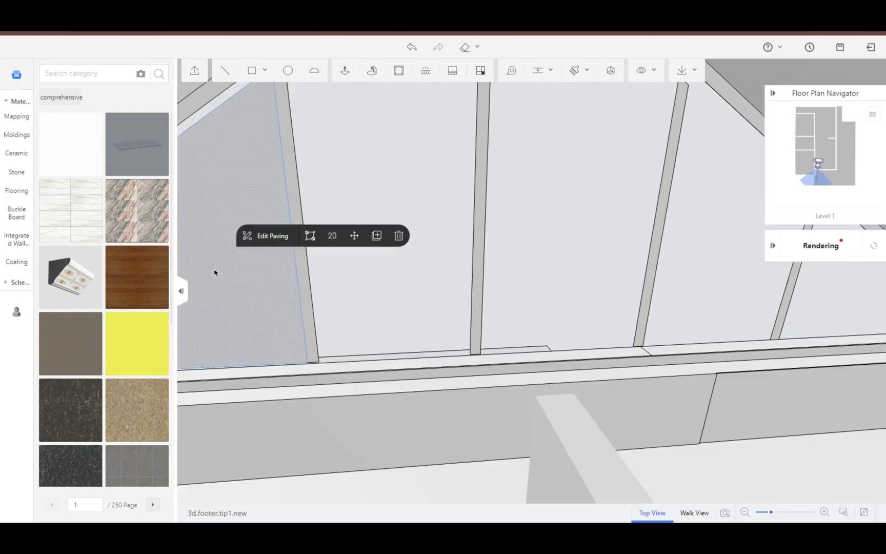
{"action": "key", "text": "Delete"}
{"action": "key", "text": "a"}
{"action": "left_click", "coordinate": [226, 331]}
{"action": "key", "text": "Delete"}
Push/pull one end mullion slightly toward the interior and repeat the same extrusion on the other mullions.
{"action": "key", "text": "p"}
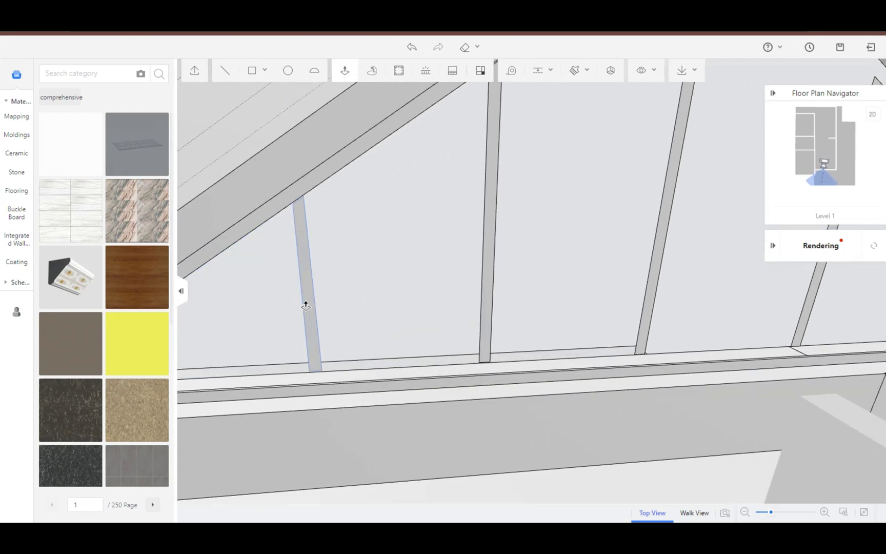
{"action": "left_click", "coordinate": [306, 304]}
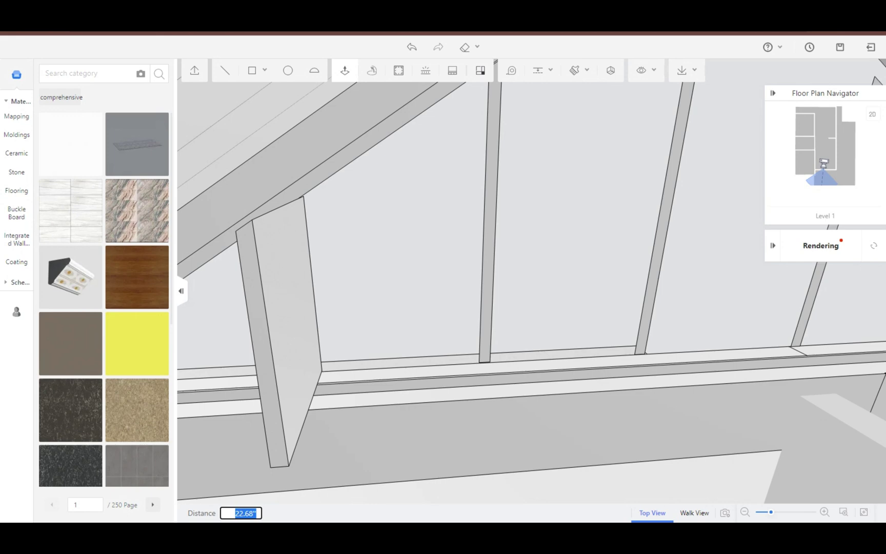
{"action": "key", "text": "Escape"}
{"action": "double_click", "coordinate": [488, 342]}
{"action": "double_click", "coordinate": [643, 328]}
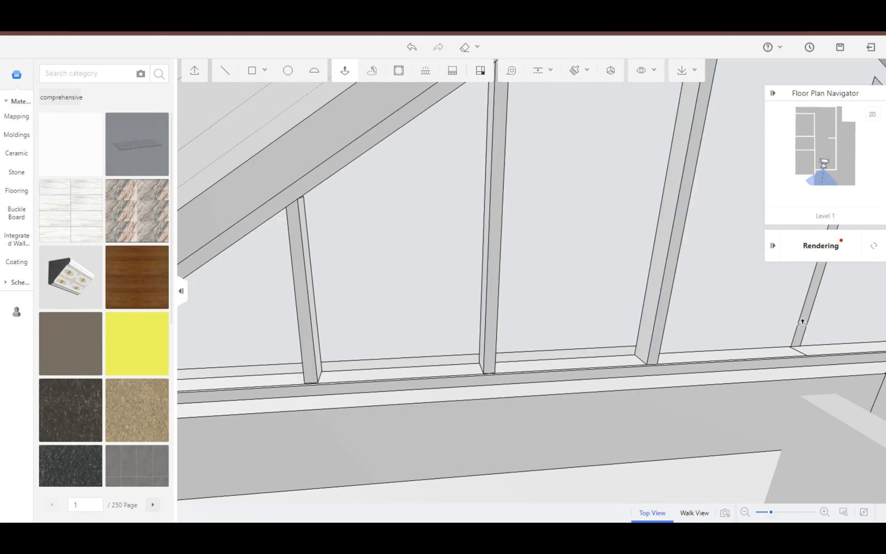
{"action": "double_click", "coordinate": [801, 321]}
{"action": "key", "text": "d"}
{"action": "left_click_drag", "start_coordinate": [727, 311], "coordinate": [653, 292]}
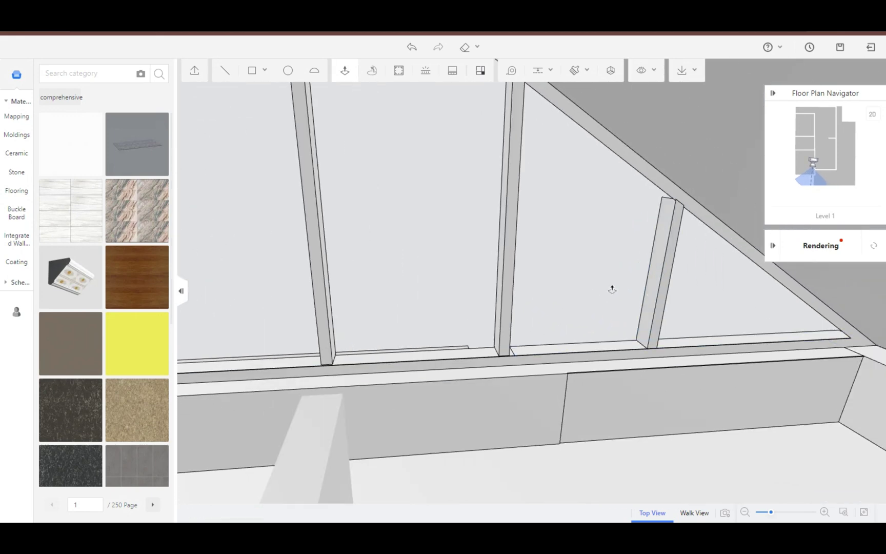
Draw a closed line outline at mid-depth across the right-hand triangular end opening of the gable window to fill it with a face.
{"action": "scroll", "coordinate": [266, 395], "scroll_direction": "down", "scroll_amount": 10}
{"action": "left_click_drag", "start_coordinate": [266, 395], "coordinate": [615, 314]}
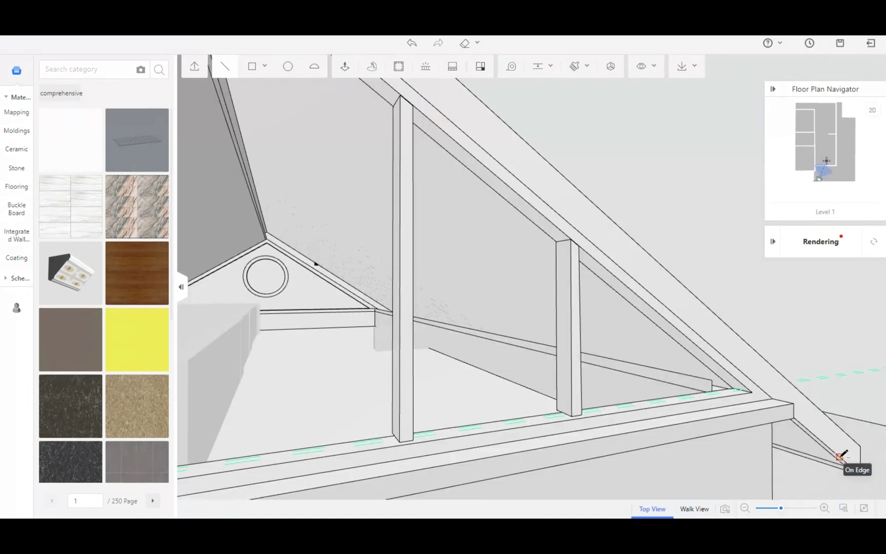
{"action": "key", "text": "w"}
{"action": "key", "text": "d"}
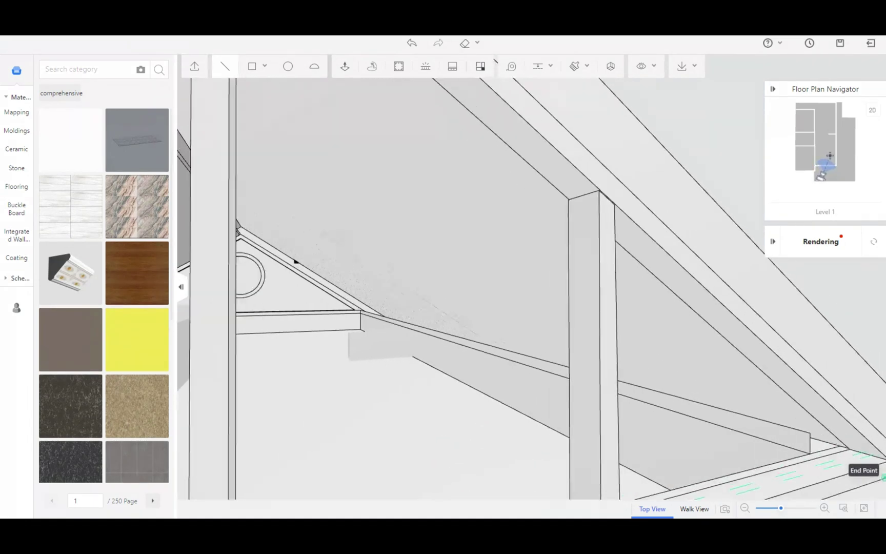
{"action": "left_click", "coordinate": [820, 464]}
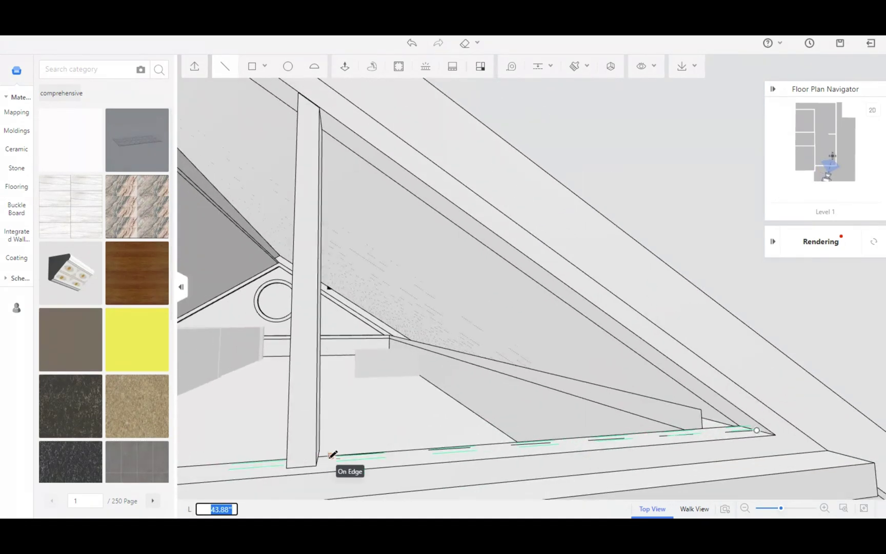
{"action": "right_click_drag", "start_coordinate": [322, 457], "coordinate": [284, 464]}
{"action": "left_click", "coordinate": [261, 480]}
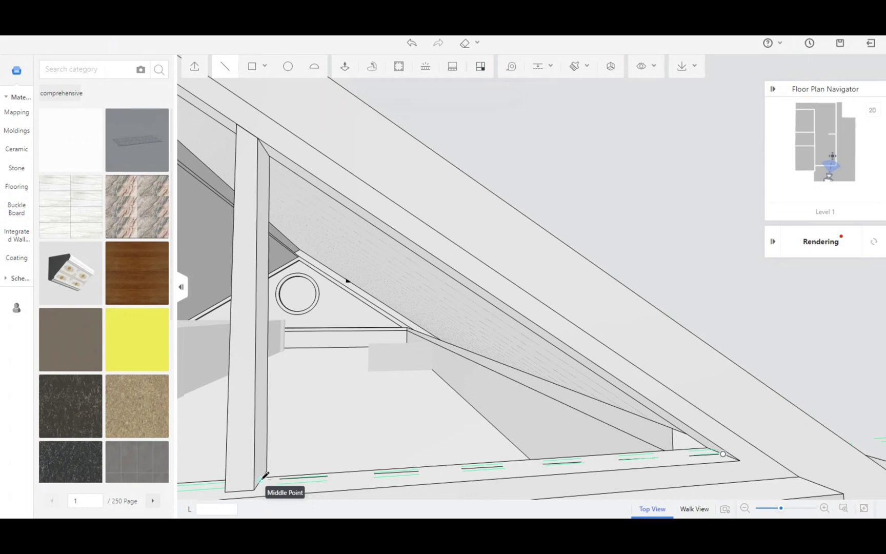
{"action": "left_click", "coordinate": [265, 149]}
{"action": "right_click_drag", "start_coordinate": [306, 182], "coordinate": [348, 169]}
{"action": "left_click", "coordinate": [757, 398]}
{"action": "right_click_drag", "start_coordinate": [459, 407], "coordinate": [586, 401]}
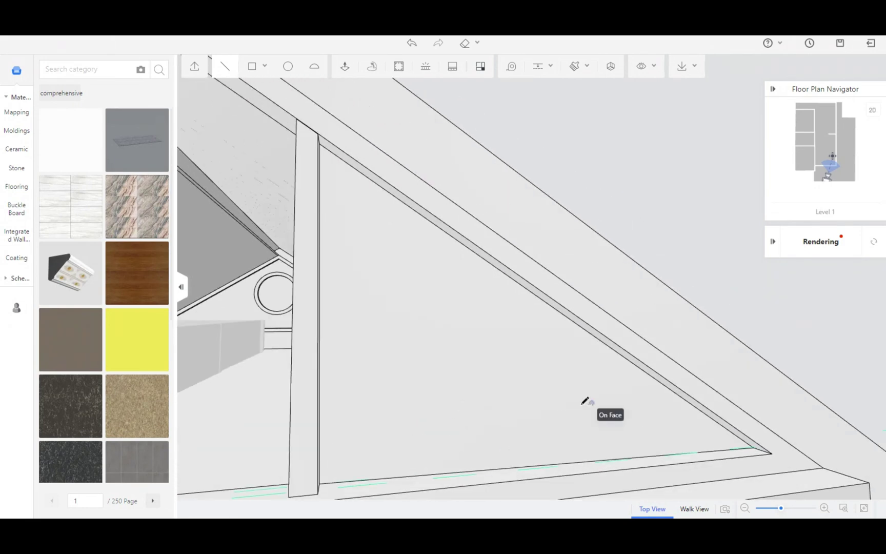
Close the opening next to the right-hand triangular pane with a line outline at mid-depth between its two mullions and the sloped frame.
{"action": "middle_click_drag", "start_coordinate": [559, 425], "coordinate": [662, 425]}
{"action": "right_click_drag", "start_coordinate": [568, 443], "coordinate": [543, 435]}
{"action": "left_click", "coordinate": [475, 405]}
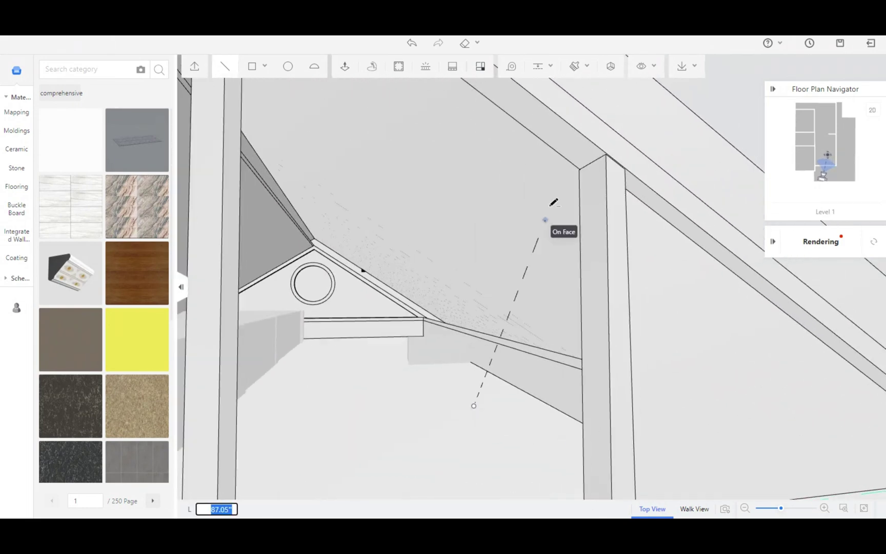
{"action": "key", "text": "Escape"}
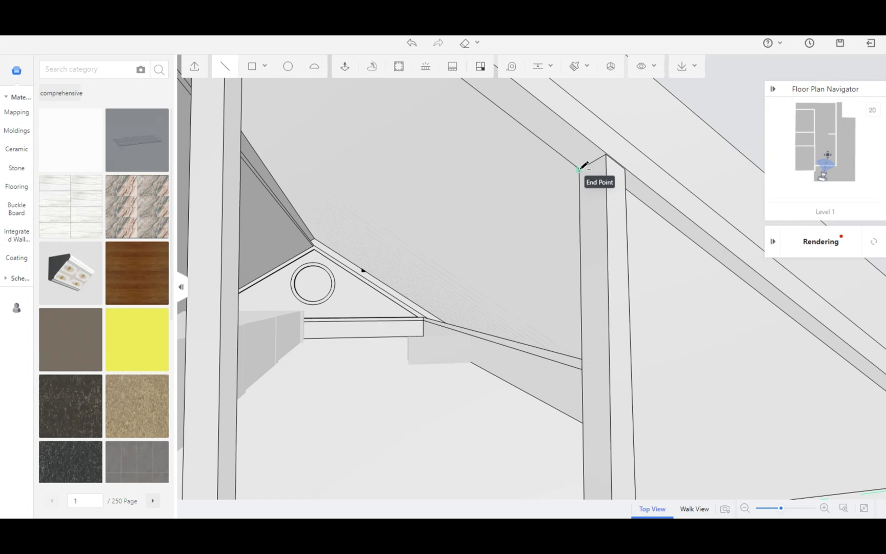
{"action": "middle_click_drag", "start_coordinate": [572, 359], "coordinate": [577, 184]}
{"action": "left_click", "coordinate": [194, 439]}
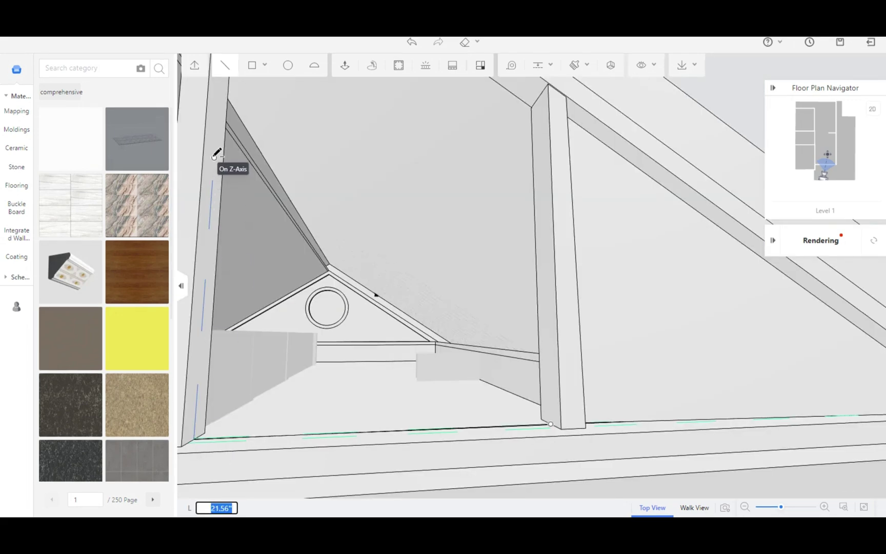
{"action": "key", "text": "q"}
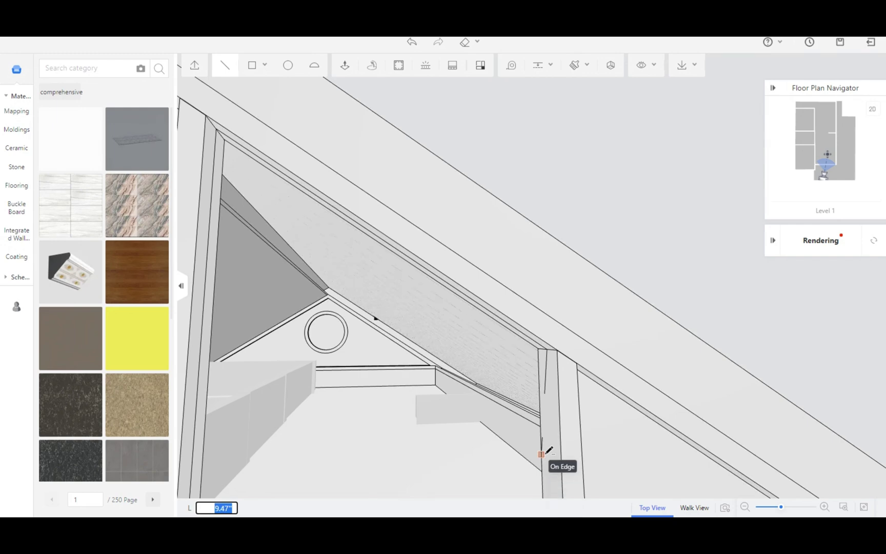
{"action": "key", "text": "e"}
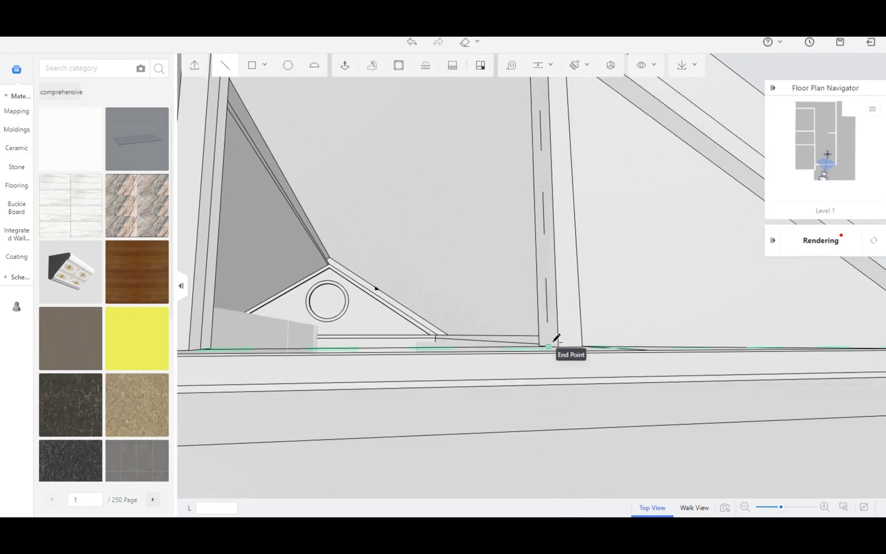
{"action": "left_click", "coordinate": [552, 343]}
Outline the opening immediately right of the central mullion with lines at mid-depth so a pane face fills it.
{"action": "key", "text": "a"}
{"action": "right_click_drag", "start_coordinate": [501, 337], "coordinate": [553, 456]}
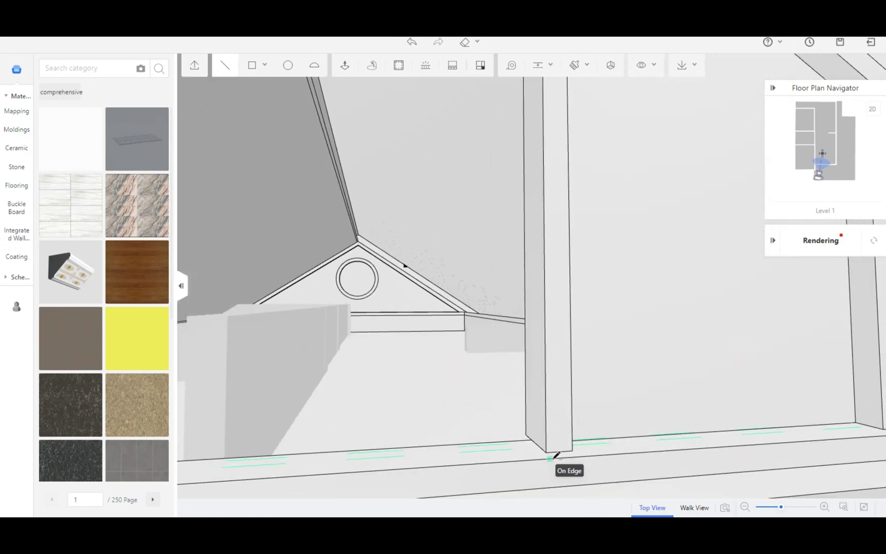
{"action": "key", "text": "a"}
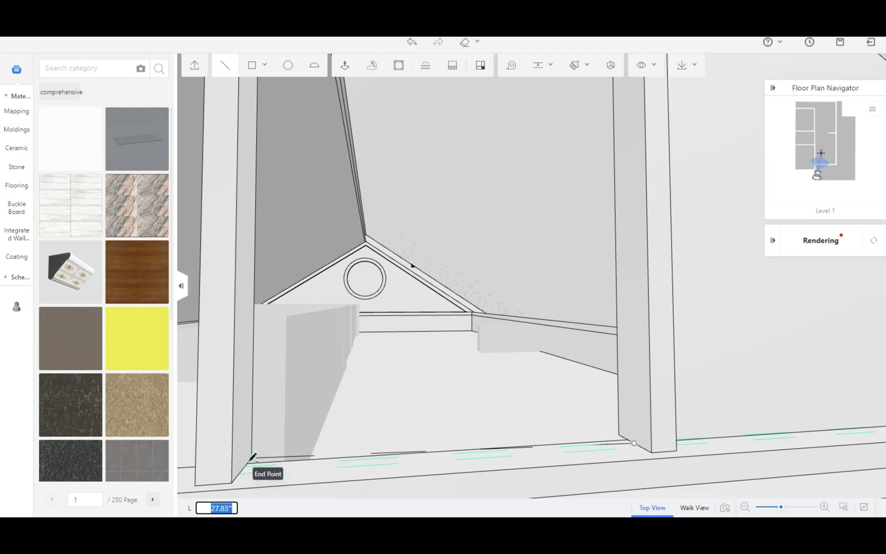
{"action": "key", "text": "w"}
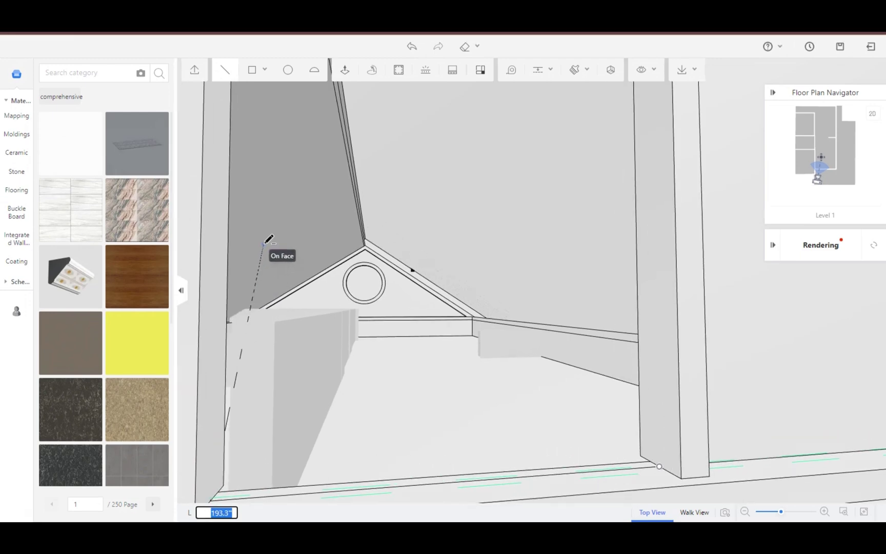
{"action": "key", "text": "s"}
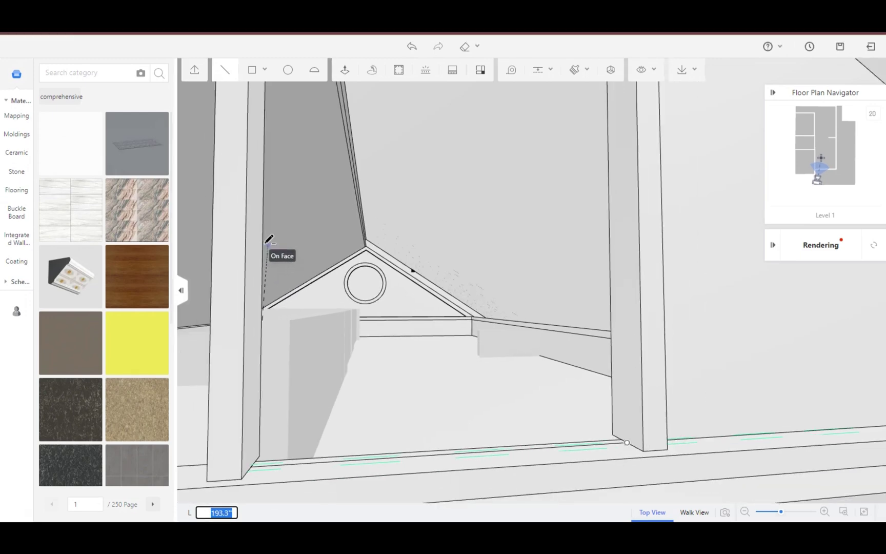
{"action": "key", "text": "q"}
{"action": "key", "text": "q"}
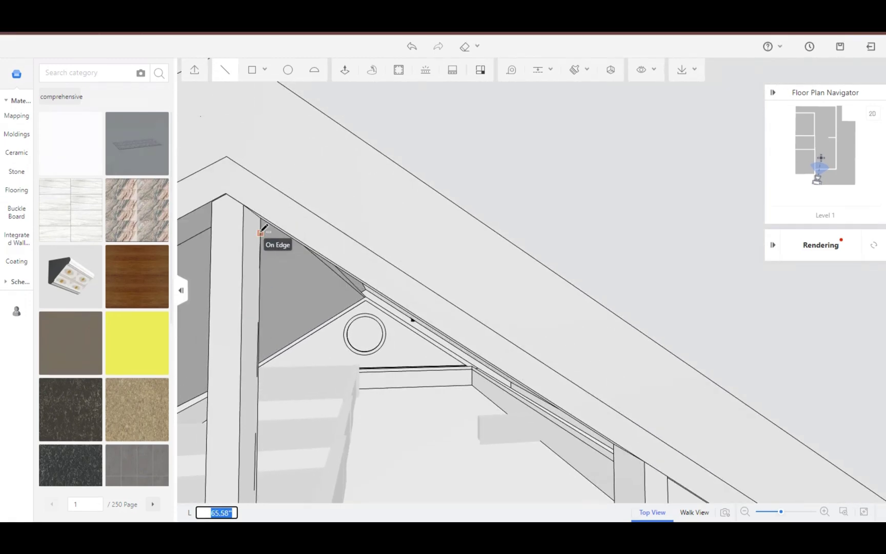
{"action": "key", "text": "Up"}
{"action": "key", "text": "Up"}
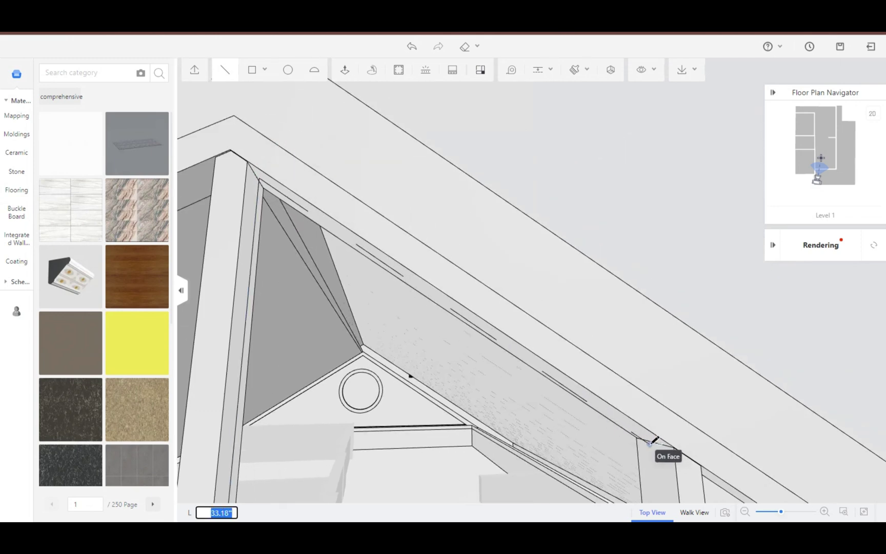
{"action": "key", "text": "e"}
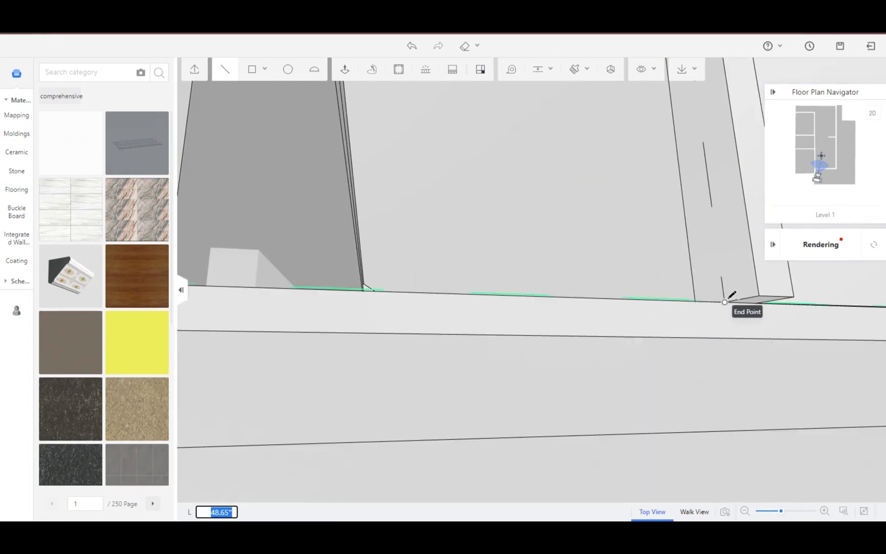
{"action": "left_click", "coordinate": [724, 302]}
Fill the three openings left of the central mullion, including the triangular end, with pane faces by outlining each at mid-depth.
{"action": "key", "text": "a"}
{"action": "right_click_drag", "start_coordinate": [431, 286], "coordinate": [451, 278]}
{"action": "key", "text": "a"}
{"action": "key", "text": "d"}
{"action": "key", "text": "s"}
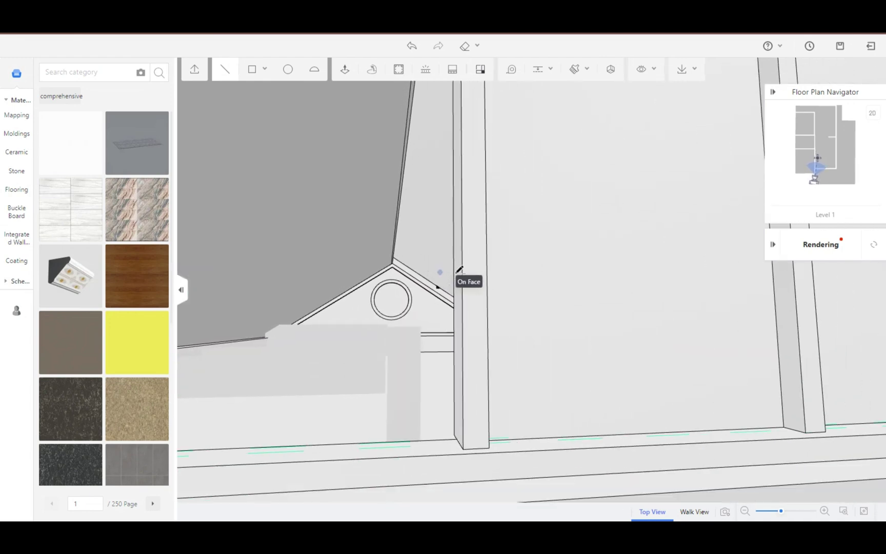
{"action": "key", "text": "a"}
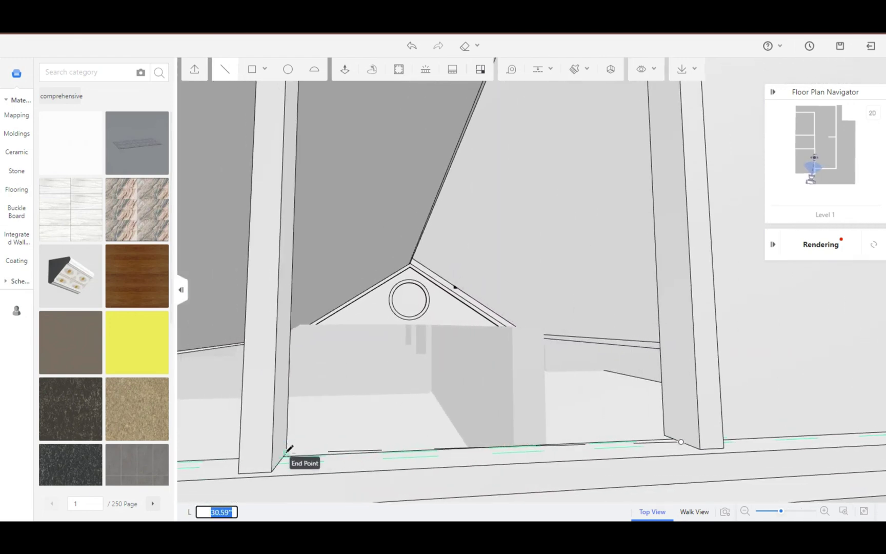
{"action": "key", "text": "w"}
{"action": "key", "text": "q"}
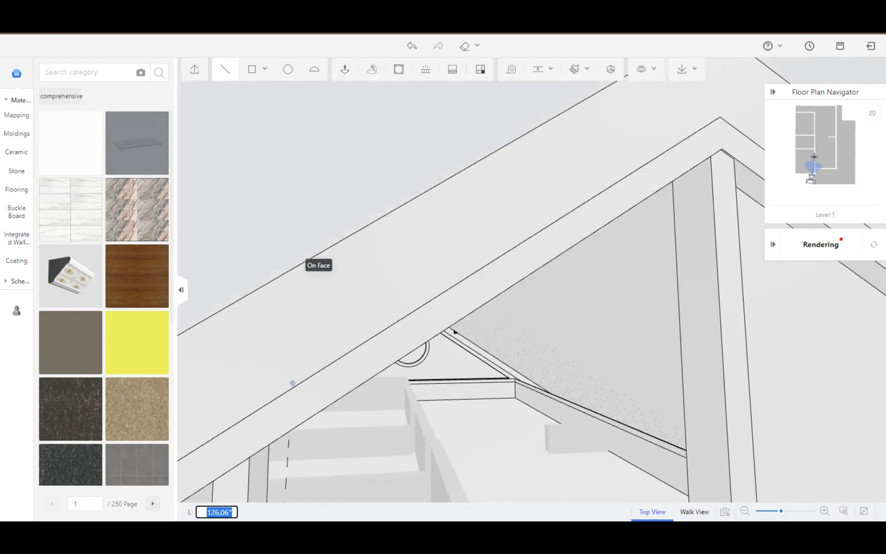
{"action": "key", "text": "s"}
{"action": "key", "text": "e"}
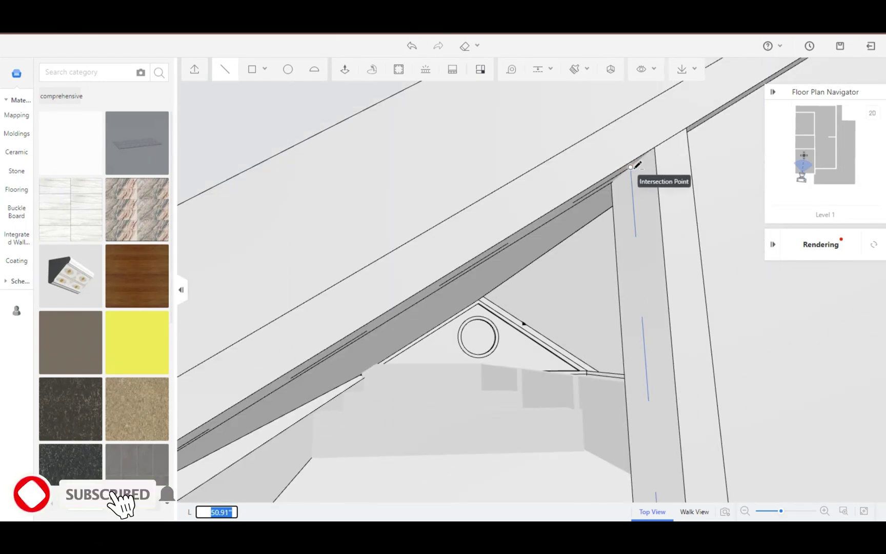
{"action": "left_click", "coordinate": [632, 168]}
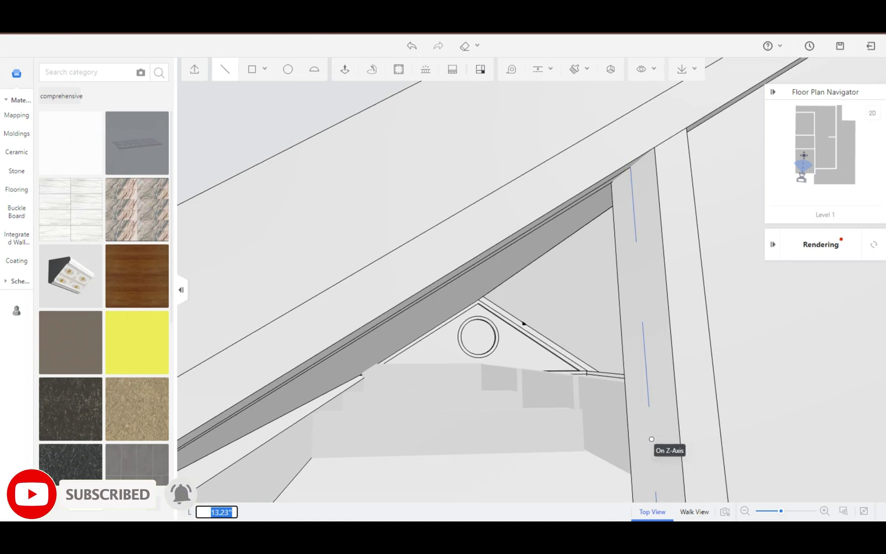
{"action": "key", "text": "e"}
{"action": "left_click", "coordinate": [647, 375]}
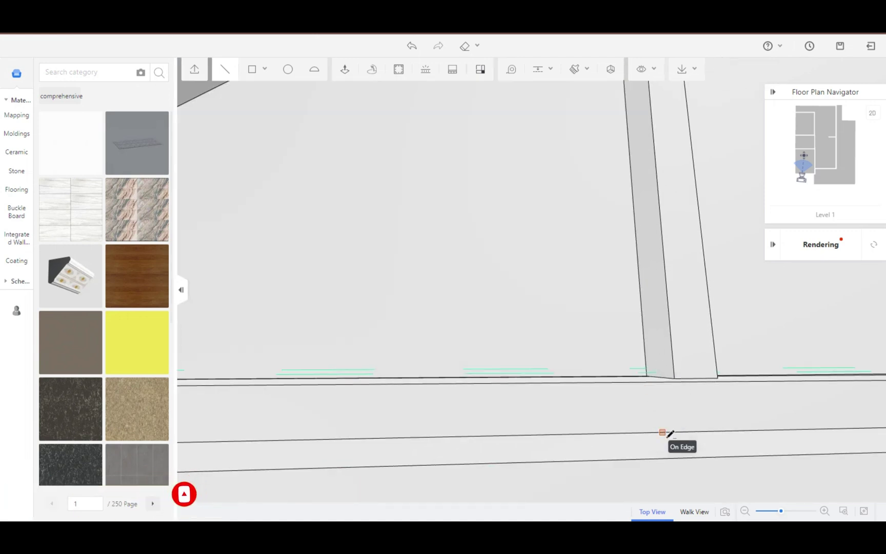
Try to push/pull the pane beside the central mullion from the exterior side of the gable window.
{"action": "key", "text": "Up"}
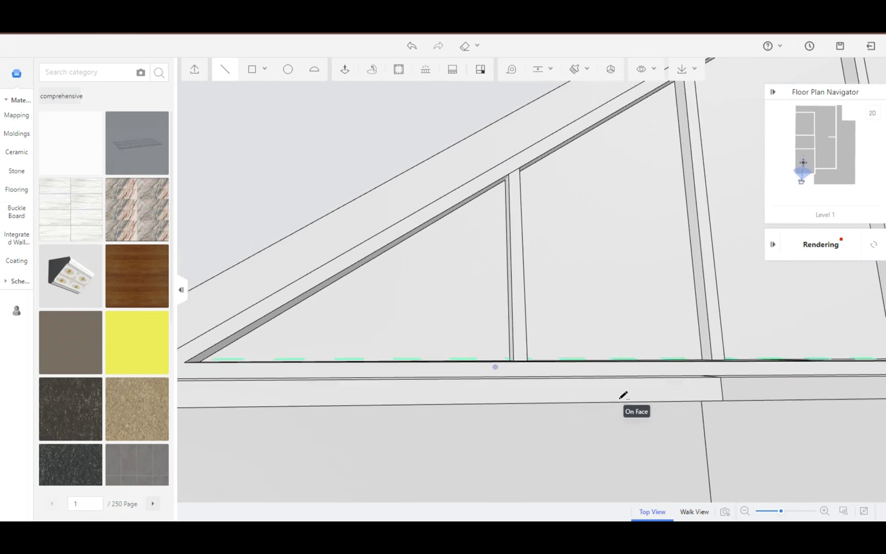
{"action": "key", "text": "s"}
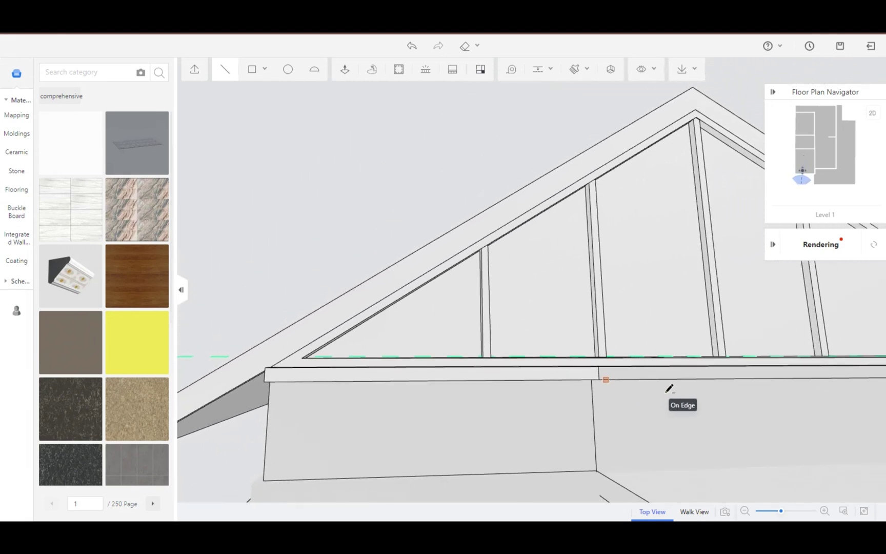
{"action": "key", "text": "s"}
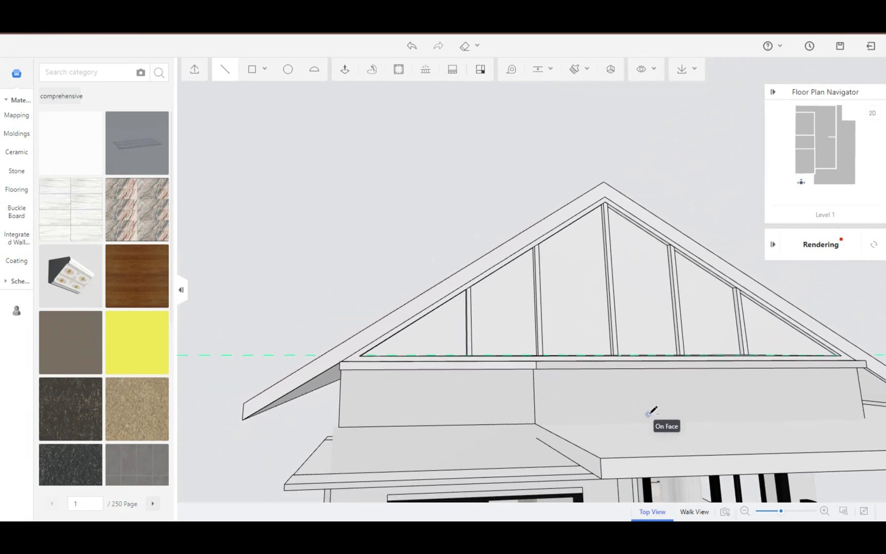
{"action": "middle_click_drag", "start_coordinate": [650, 413], "coordinate": [616, 433]}
{"action": "middle_click_drag", "start_coordinate": [615, 432], "coordinate": [604, 442]}
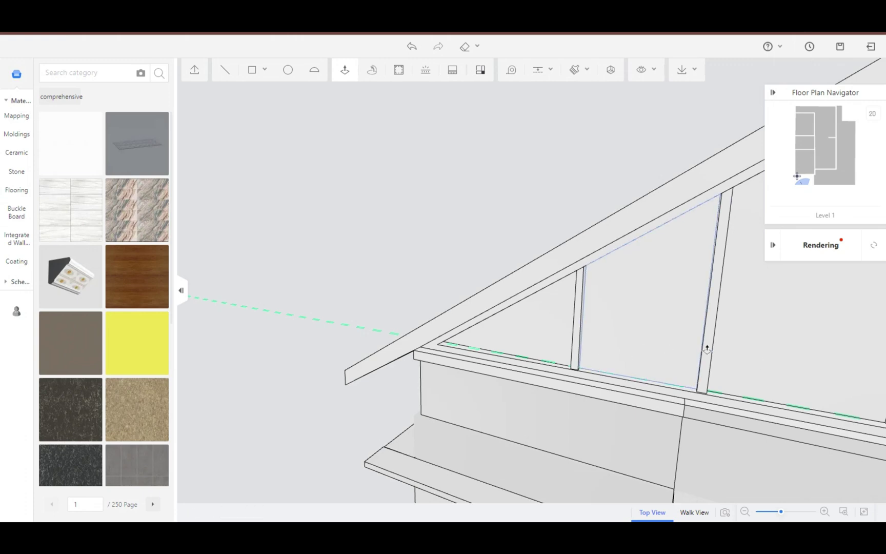
{"action": "key", "text": "d"}
{"action": "left_click", "coordinate": [797, 397]}
{"action": "key", "text": "Escape"}
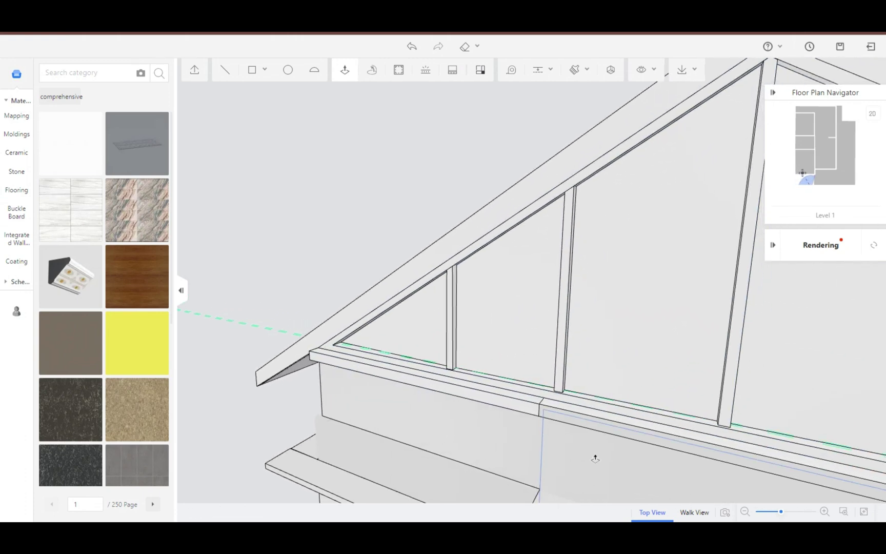
{"action": "key", "text": "d"}
{"action": "key", "text": "d"}
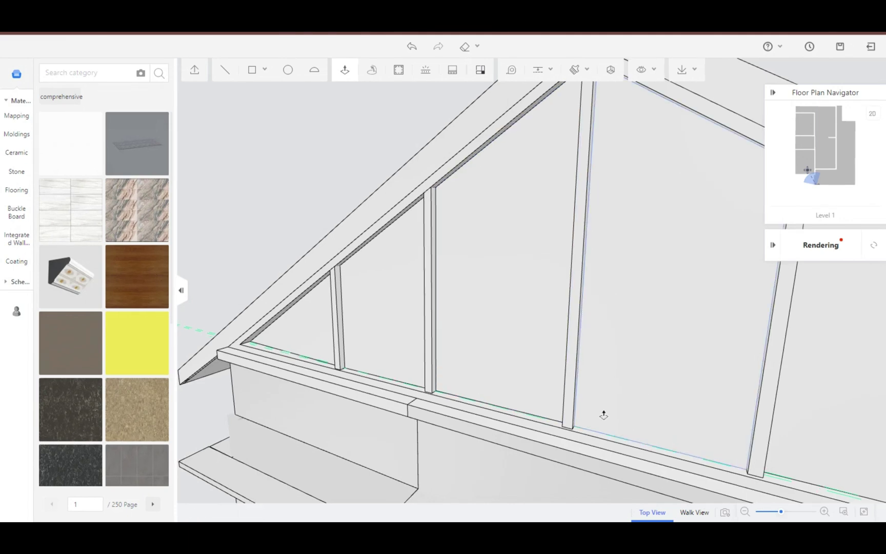
{"action": "middle_click_drag", "start_coordinate": [603, 414], "coordinate": [610, 434]}
{"action": "left_click", "coordinate": [620, 425]}
{"action": "left_click", "coordinate": [710, 481]}
{"action": "key", "text": "d"}
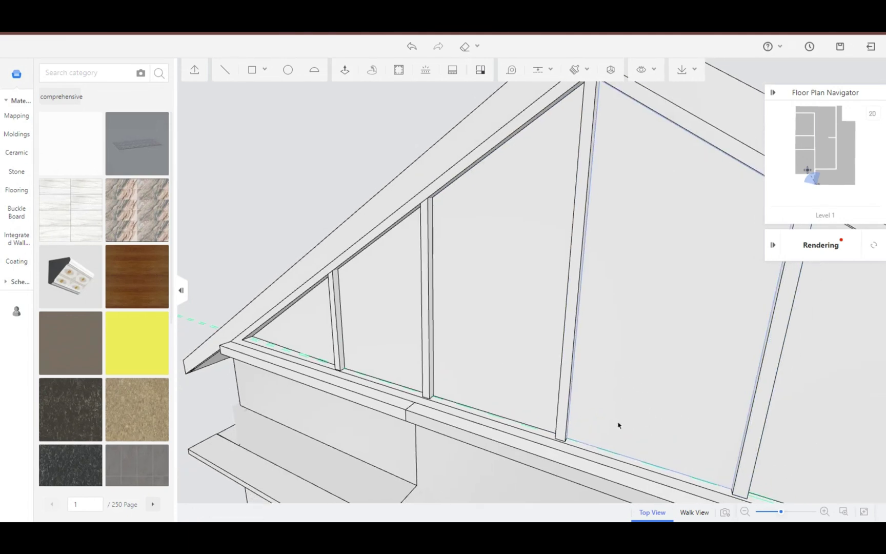
{"action": "key", "text": "s"}
{"action": "key", "text": "s"}
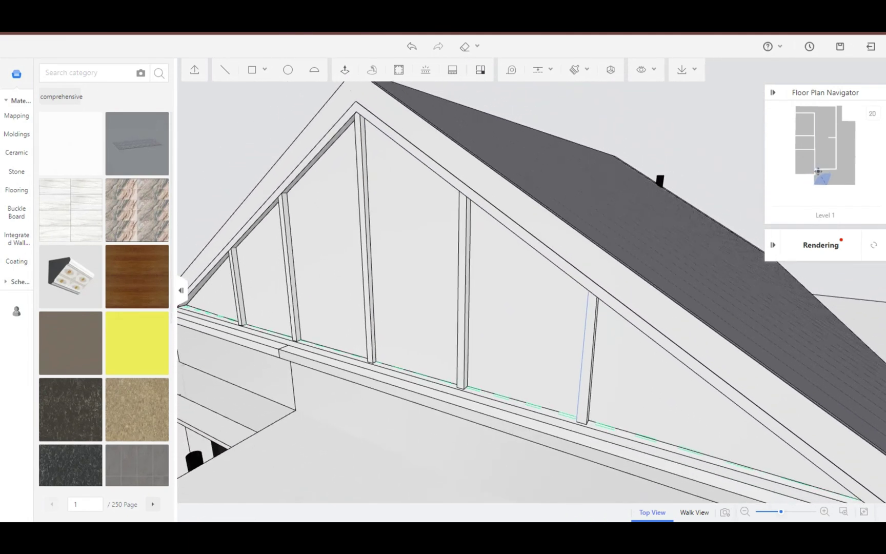
Search the materials for "mirror" and apply a black mirror material to the left triangular end pane of the gable window.
{"action": "middle_click_drag", "start_coordinate": [456, 432], "coordinate": [401, 403]}
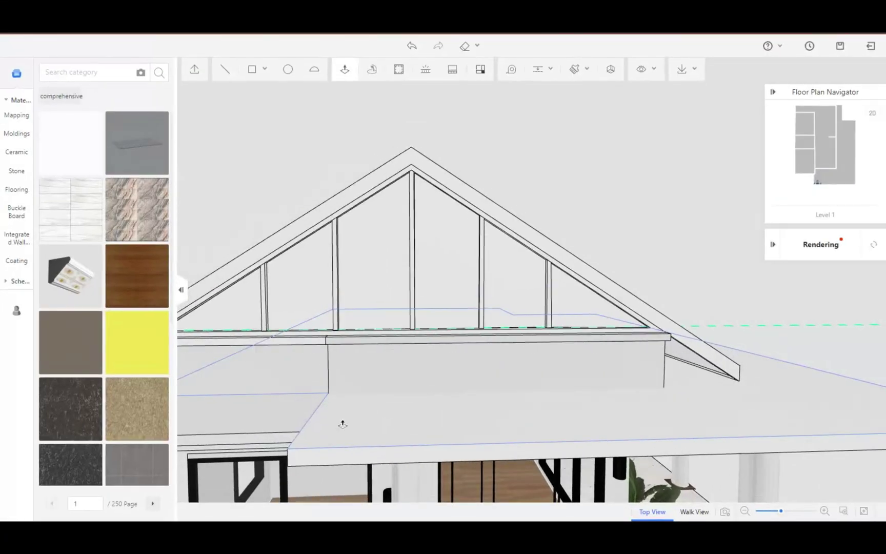
{"action": "mouse_move", "coordinate": [343, 424]}
{"action": "middle_mouse_down"}
{"action": "mouse_move", "coordinate": [362, 420]}
{"action": "mouse_move", "coordinate": [349, 426]}
{"action": "middle_mouse_up"}
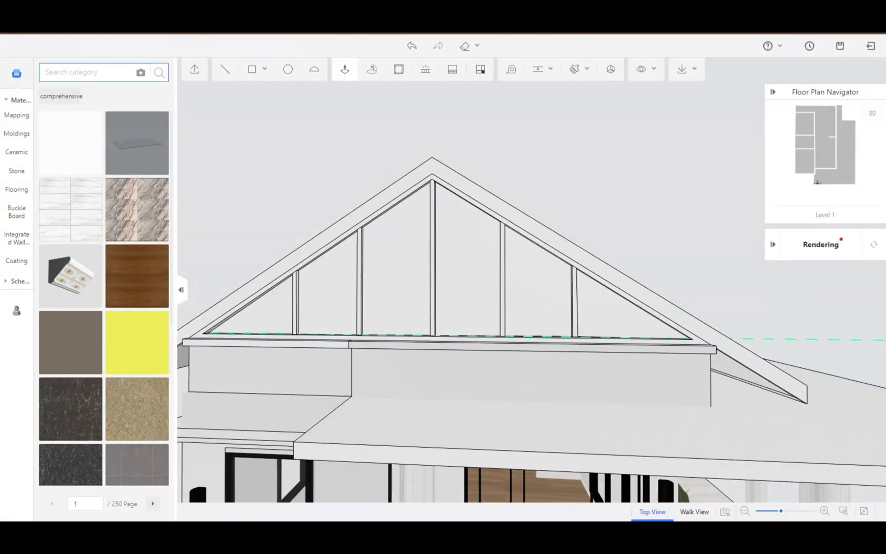
{"action": "type", "text": "rror"}
{"action": "left_click", "coordinate": [271, 71]}
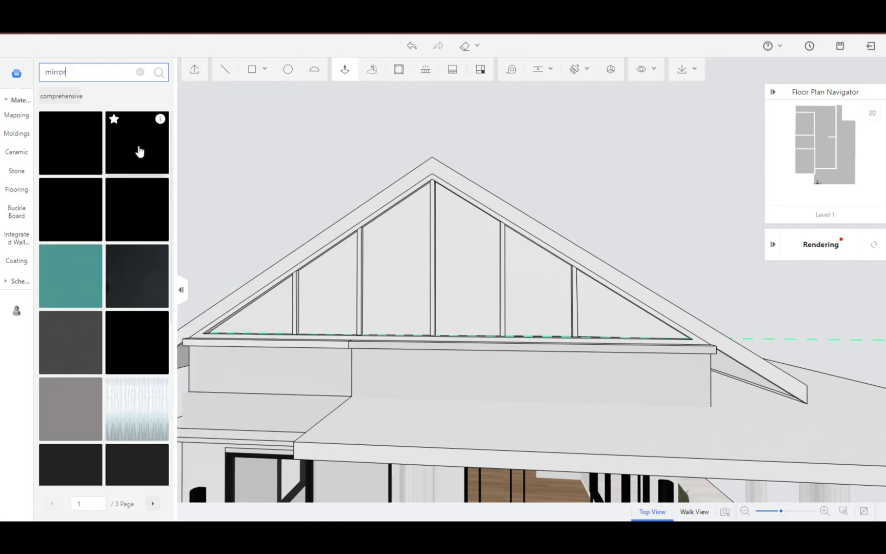
{"action": "left_click", "coordinate": [281, 326]}
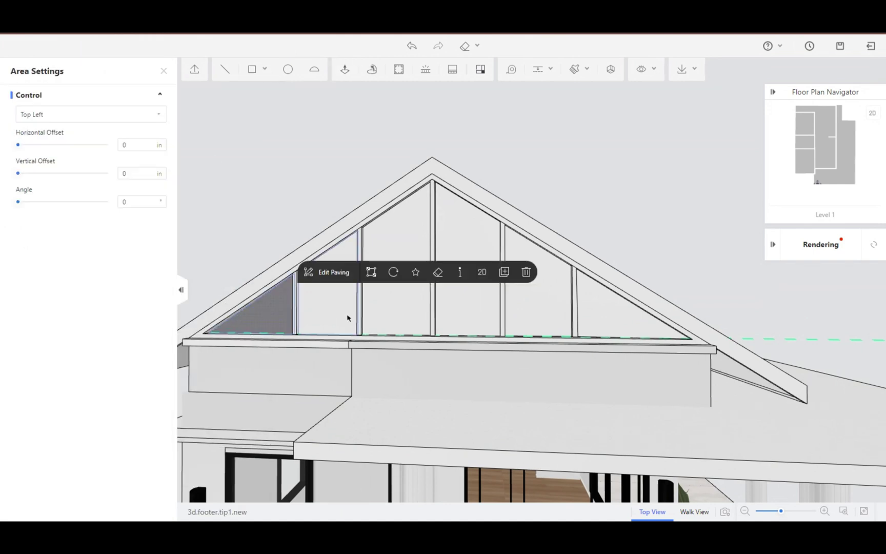
Sample the mirror material from the triangular end pane and paint it onto the other five exterior panes of the gable window.
{"action": "left_click", "coordinate": [194, 142]}
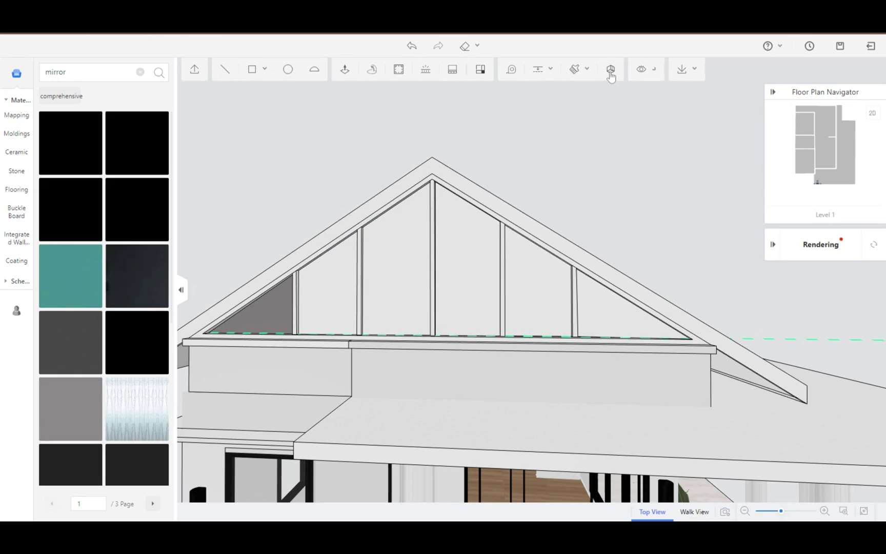
{"action": "left_click", "coordinate": [574, 74]}
{"action": "left_click", "coordinate": [280, 317]}
{"action": "left_click", "coordinate": [324, 296]}
{"action": "left_click", "coordinate": [392, 290]}
{"action": "left_click", "coordinate": [464, 291]}
{"action": "left_click", "coordinate": [533, 308]}
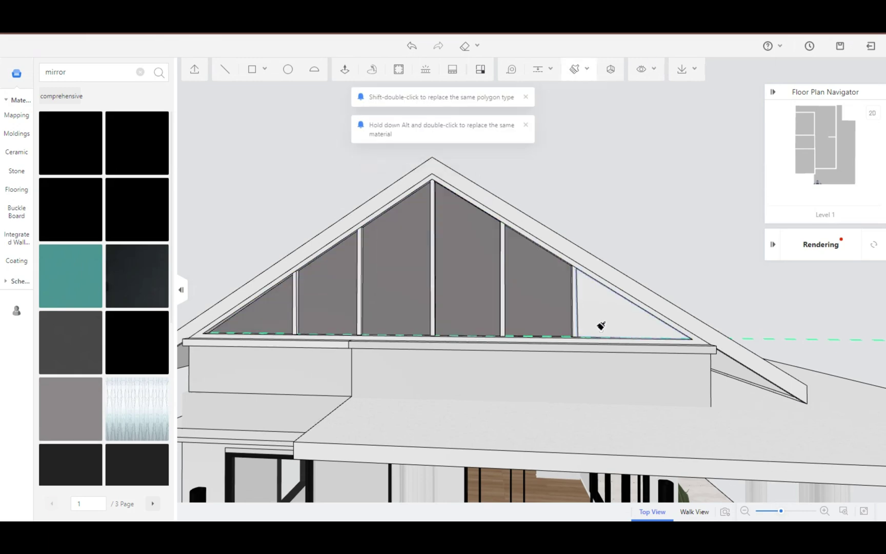
{"action": "left_click", "coordinate": [601, 326]}
{"action": "key", "text": "Escape"}
Apply the mirror material to one pane's interior face and paint it onto all other interior pane faces of the gable window.
{"action": "middle_click_drag", "start_coordinate": [272, 387], "coordinate": [589, 395]}
{"action": "left_click", "coordinate": [87, 405]}
{"action": "left_click", "coordinate": [461, 210]}
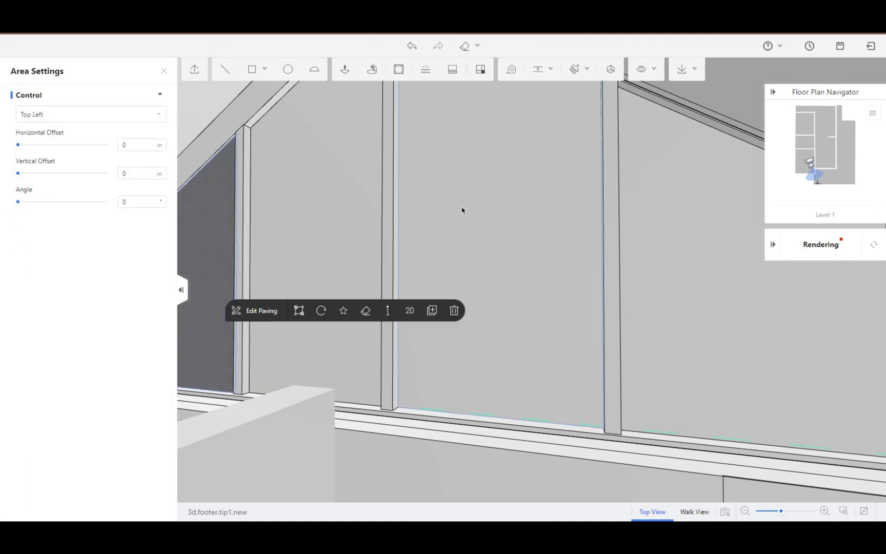
{"action": "left_click", "coordinate": [576, 76]}
{"action": "left_click", "coordinate": [200, 296]}
{"action": "left_click", "coordinate": [318, 311]}
{"action": "left_click", "coordinate": [441, 323]}
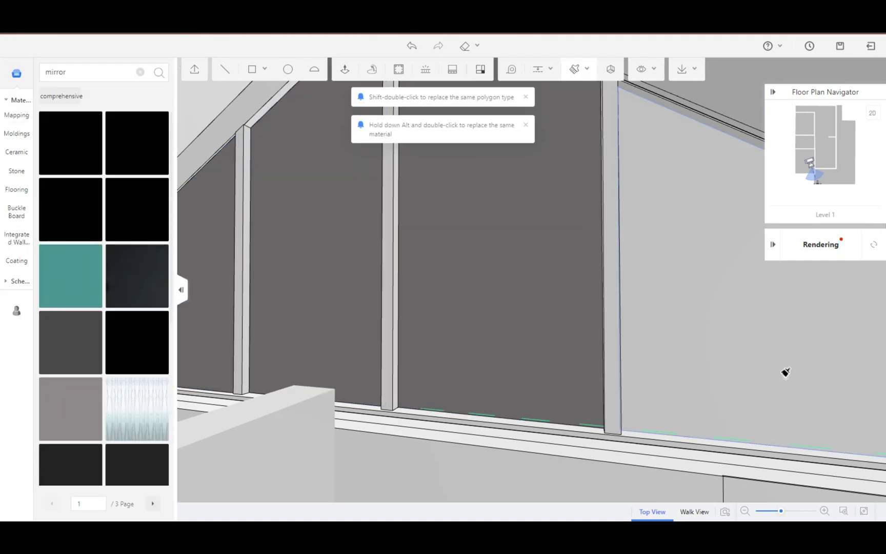
{"action": "left_click", "coordinate": [784, 371]}
{"action": "key", "text": "d"}
{"action": "left_click", "coordinate": [854, 383]}
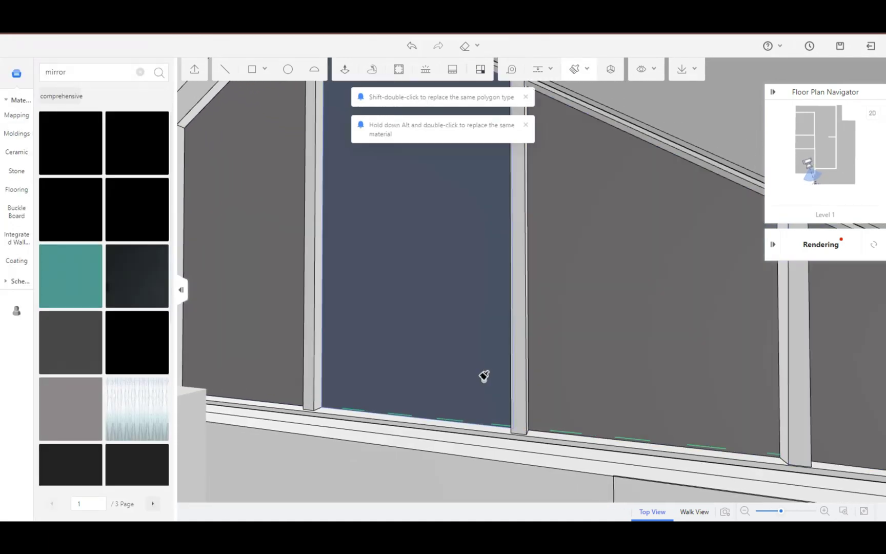
{"action": "key", "text": "a"}
{"action": "key", "text": "a"}
{"action": "left_click", "coordinate": [256, 377]}
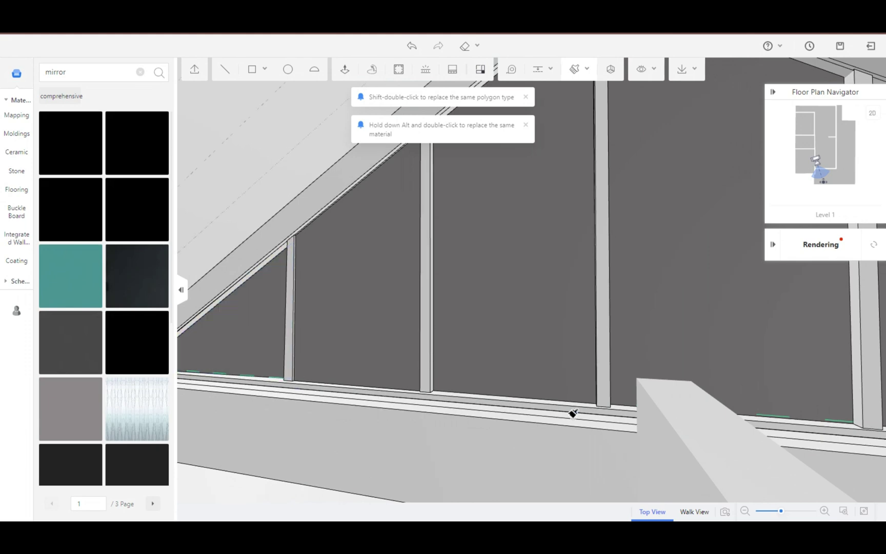
{"action": "right_click_drag", "start_coordinate": [572, 414], "coordinate": [332, 429]}
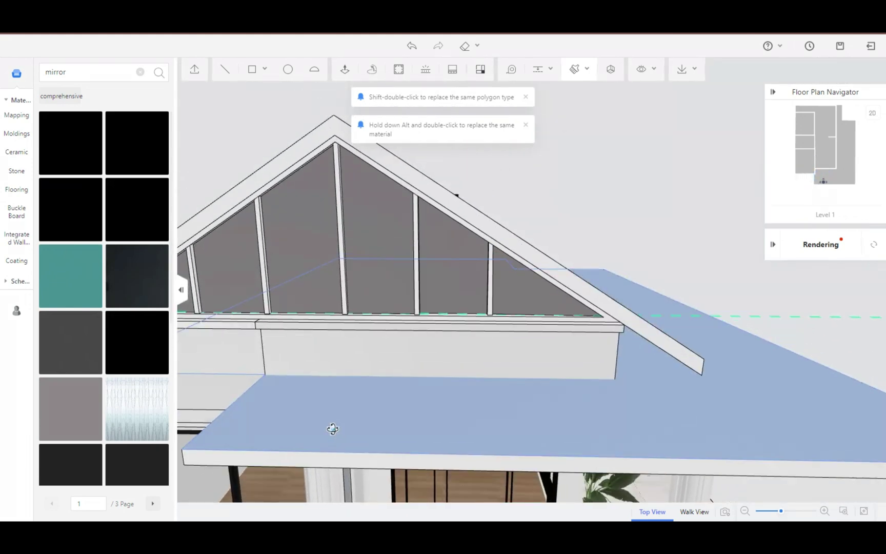
{"action": "key", "text": "Escape"}
Search the materials for "black metal" and apply the very dark brown material to the outer frame of the gable window.
{"action": "key", "text": "a"}
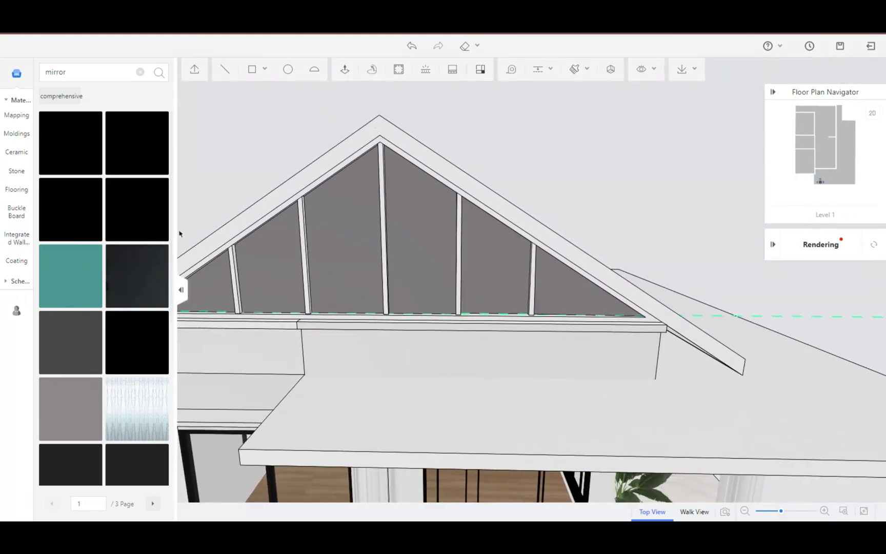
{"action": "left_click_drag", "start_coordinate": [173, 232], "coordinate": [173, 289]}
{"action": "scroll", "coordinate": [173, 291], "scroll_direction": "down", "scroll_amount": 2}
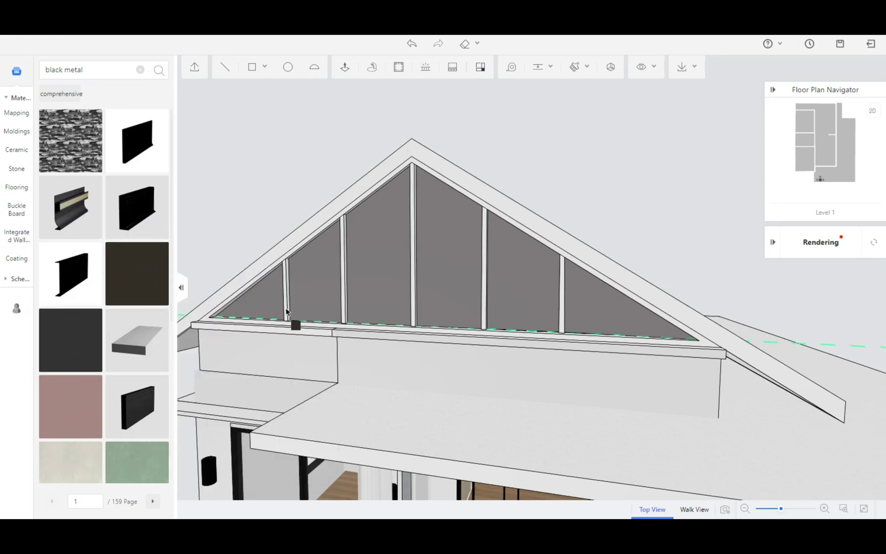
{"action": "scroll", "coordinate": [591, 328], "scroll_direction": "up", "scroll_amount": 5}
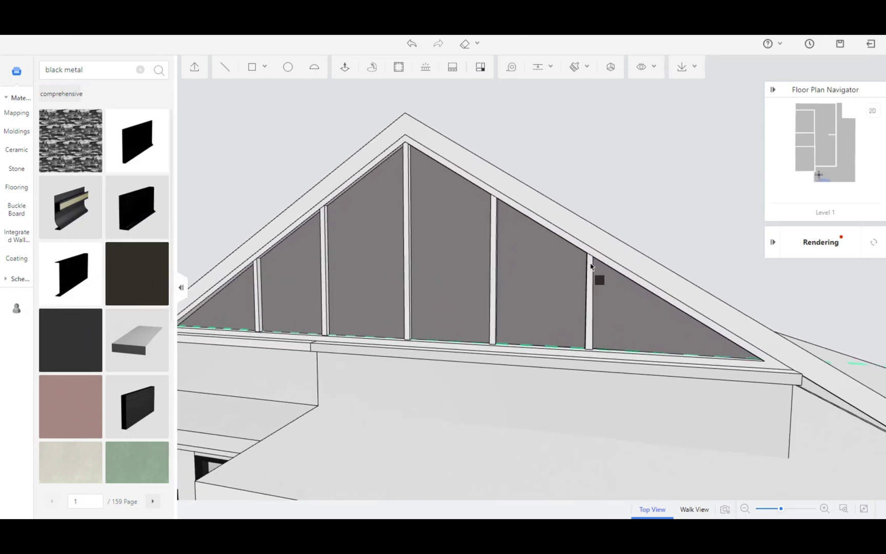
{"action": "left_click", "coordinate": [520, 271]}
{"action": "left_click", "coordinate": [161, 68]}
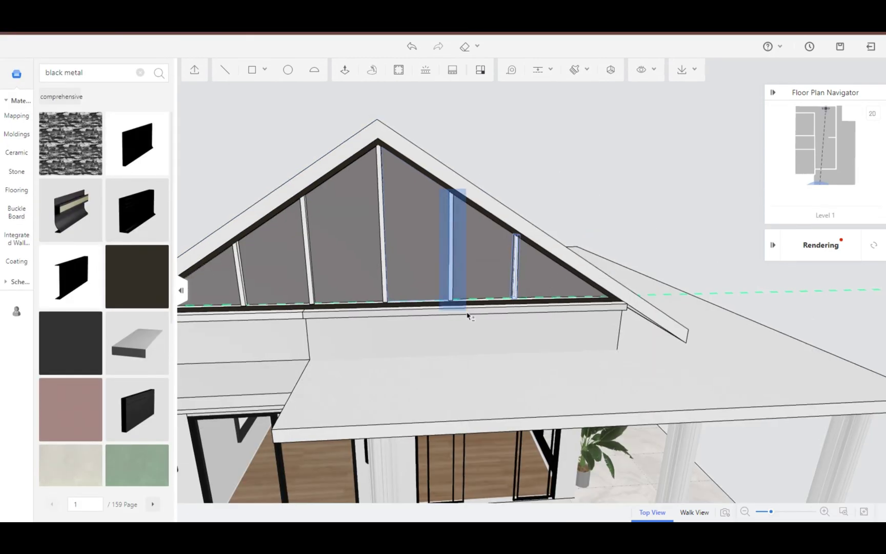
Group the faces of each mullion in the gable window so each mullion is a single object.
{"action": "left_click", "coordinate": [461, 300]}
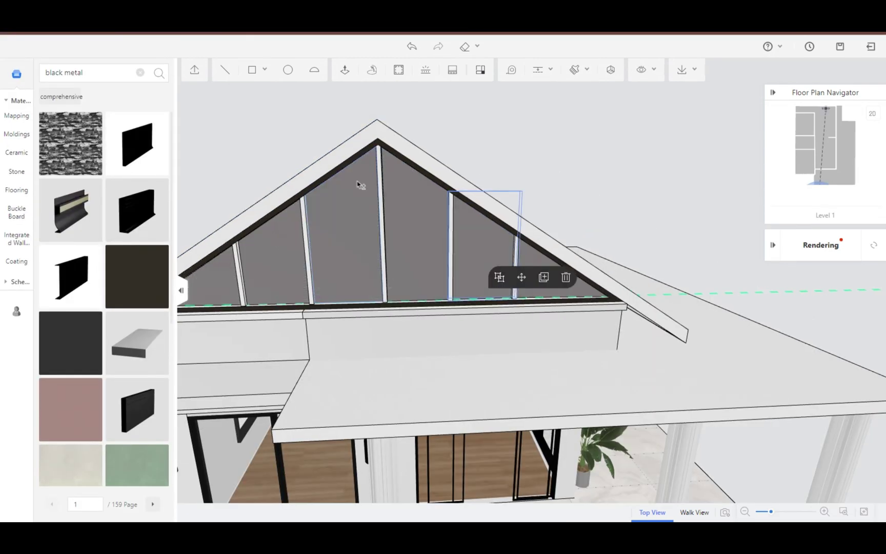
{"action": "left_click", "coordinate": [396, 256]}
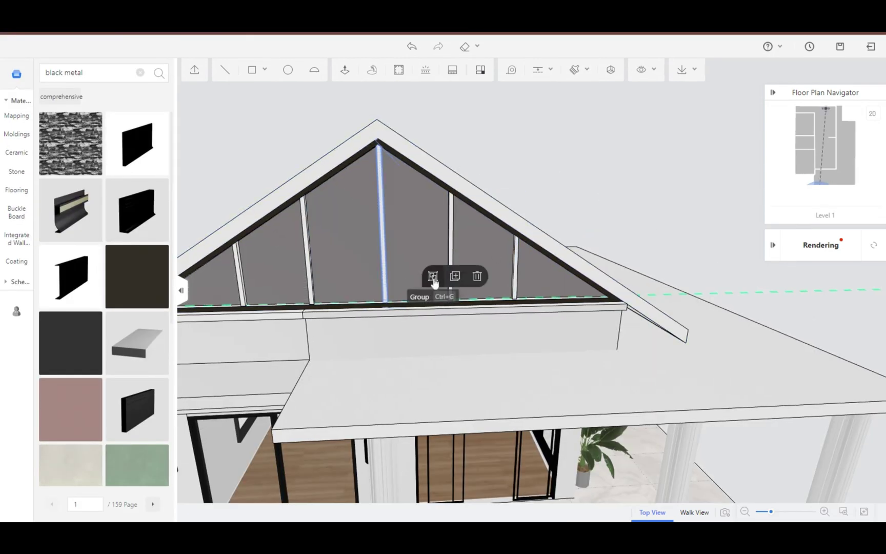
{"action": "left_click", "coordinate": [328, 310]}
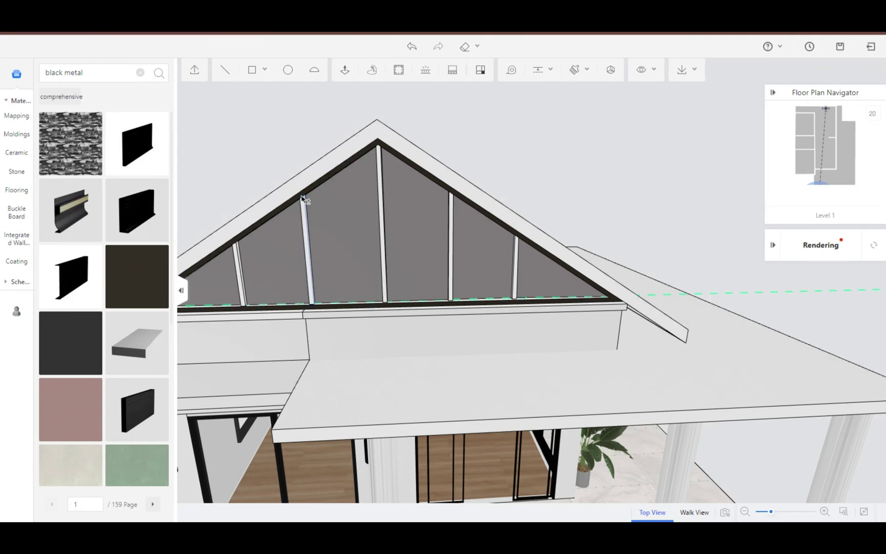
{"action": "scroll", "coordinate": [243, 249], "scroll_direction": "up", "scroll_amount": 3}
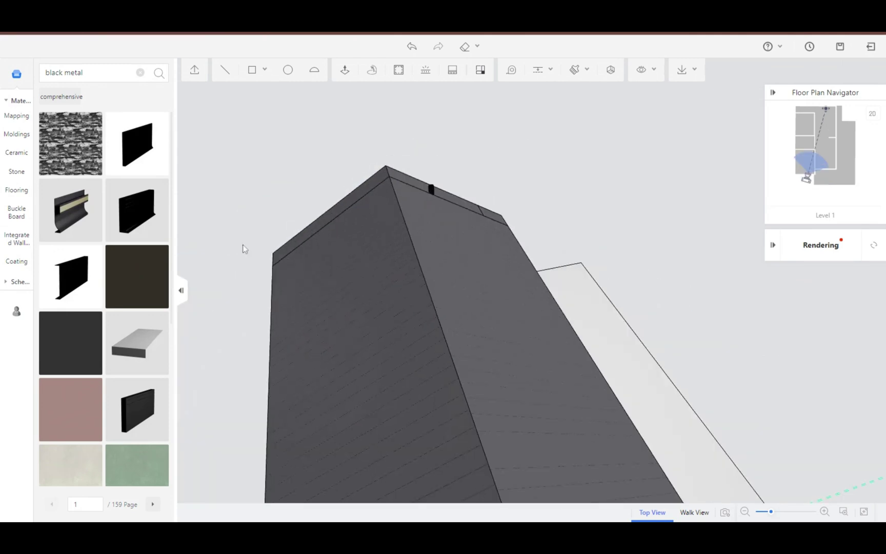
{"action": "scroll", "coordinate": [249, 287], "scroll_direction": "down", "scroll_amount": 5}
{"action": "right_click_drag", "start_coordinate": [247, 281], "coordinate": [230, 293]}
{"action": "left_click_drag", "start_coordinate": [321, 176], "coordinate": [363, 251]}
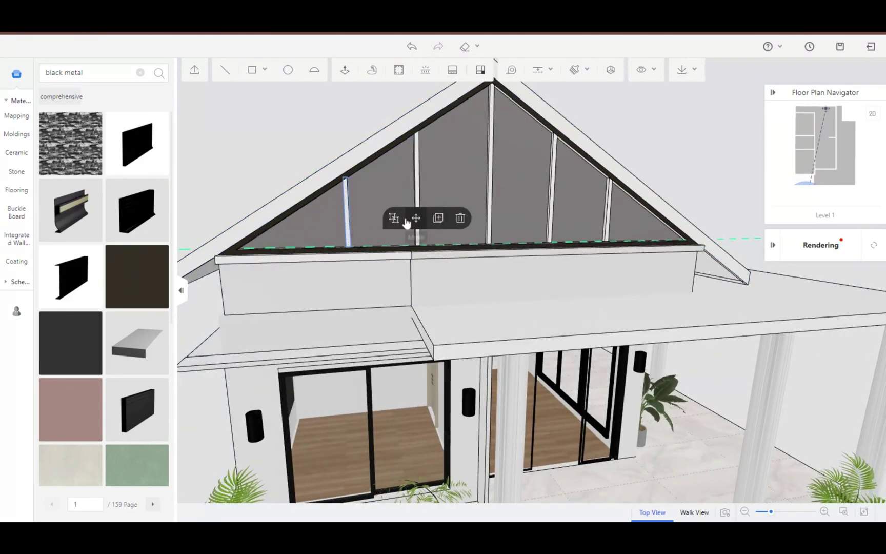
Sample the dark metal material from the gable window frame and paint it onto all five mullions.
{"action": "left_click", "coordinate": [582, 71]}
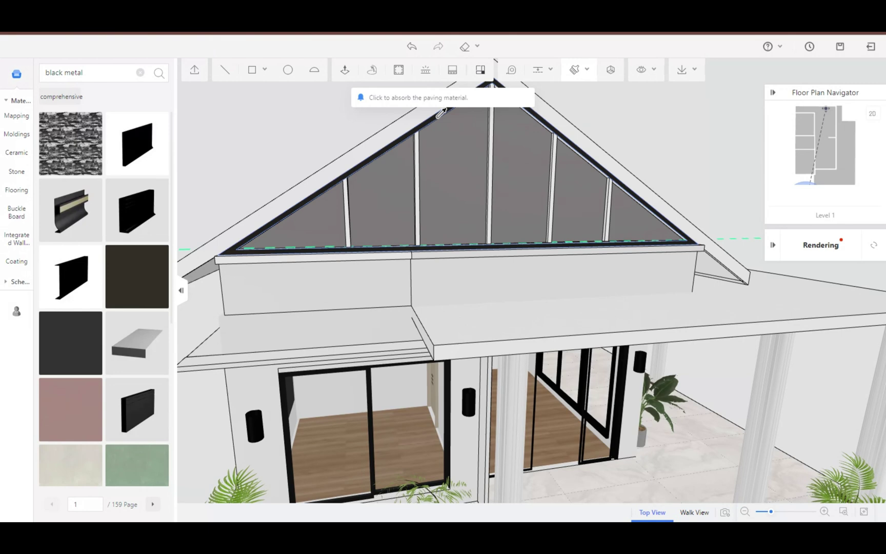
{"action": "left_click", "coordinate": [417, 189]}
{"action": "left_click", "coordinate": [348, 209]}
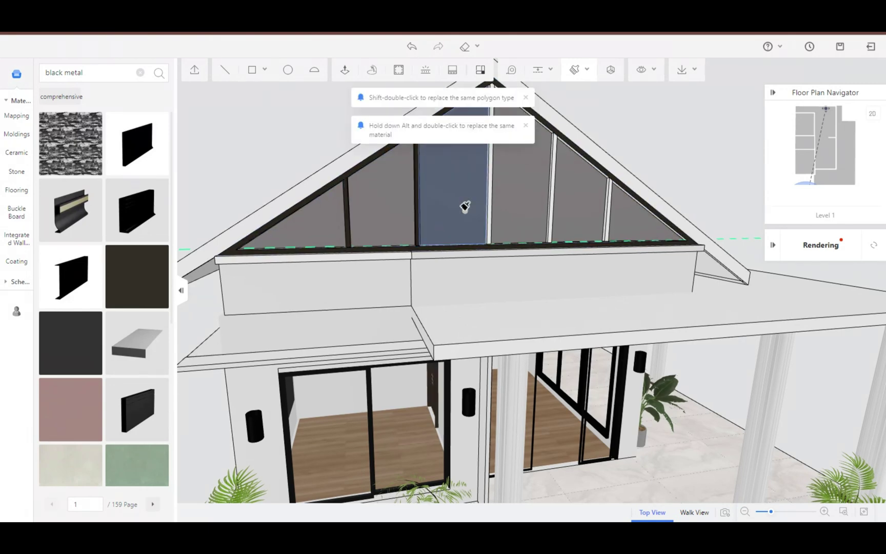
{"action": "left_click", "coordinate": [490, 202]}
{"action": "left_click", "coordinate": [555, 200]}
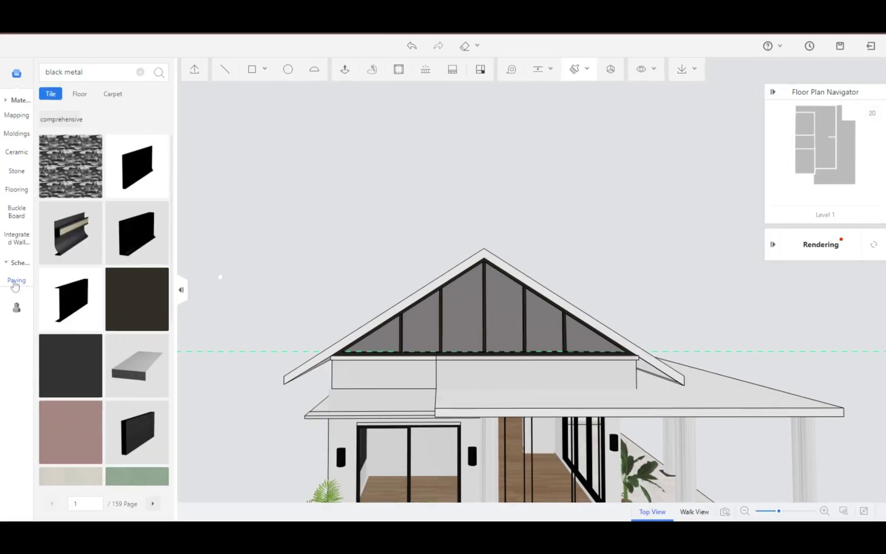
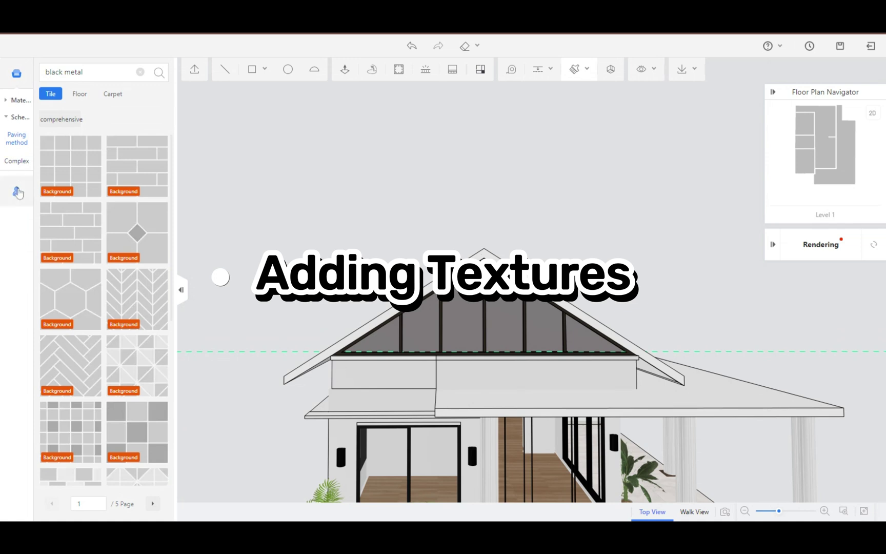
Apply the light wood material from the favorites to the two front wall sections beneath the gable window.
{"action": "left_click", "coordinate": [17, 192]}
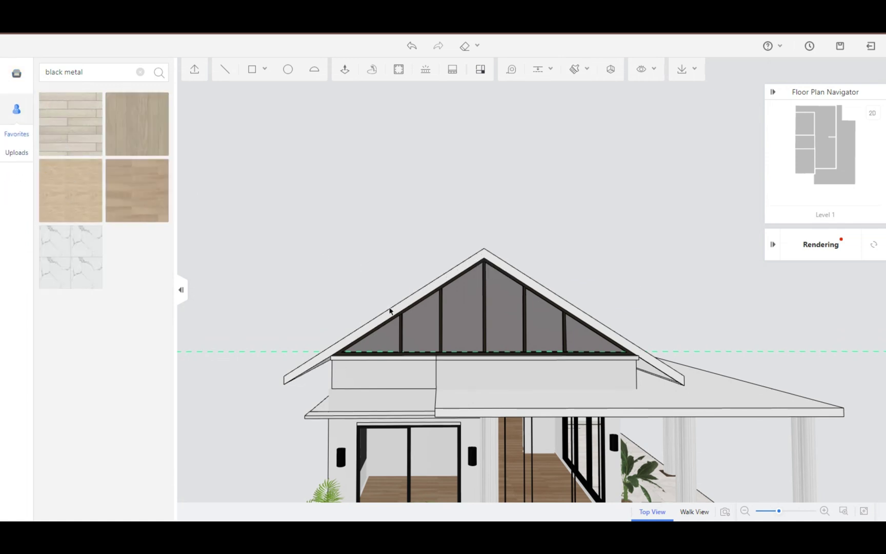
{"action": "left_click", "coordinate": [394, 369]}
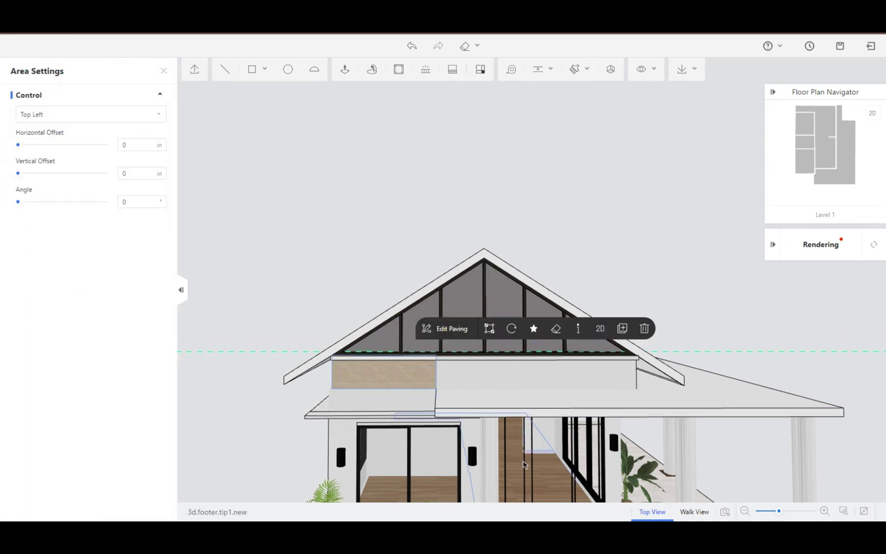
{"action": "left_click", "coordinate": [493, 382]}
Apply the same light wood material to the side wall faces under the roof eaves on both sides of the front gable.
{"action": "left_click_drag", "start_coordinate": [757, 419], "coordinate": [799, 407]}
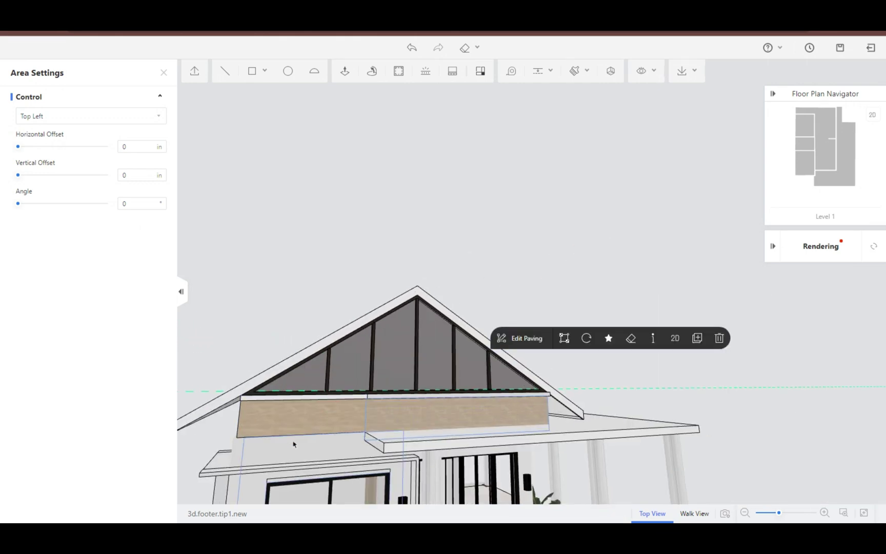
{"action": "mouse_move", "coordinate": [257, 444]}
{"action": "left_mouse_down"}
{"action": "mouse_move", "coordinate": [288, 439]}
{"action": "mouse_move", "coordinate": [299, 452]}
{"action": "mouse_move", "coordinate": [261, 443]}
{"action": "left_mouse_up"}
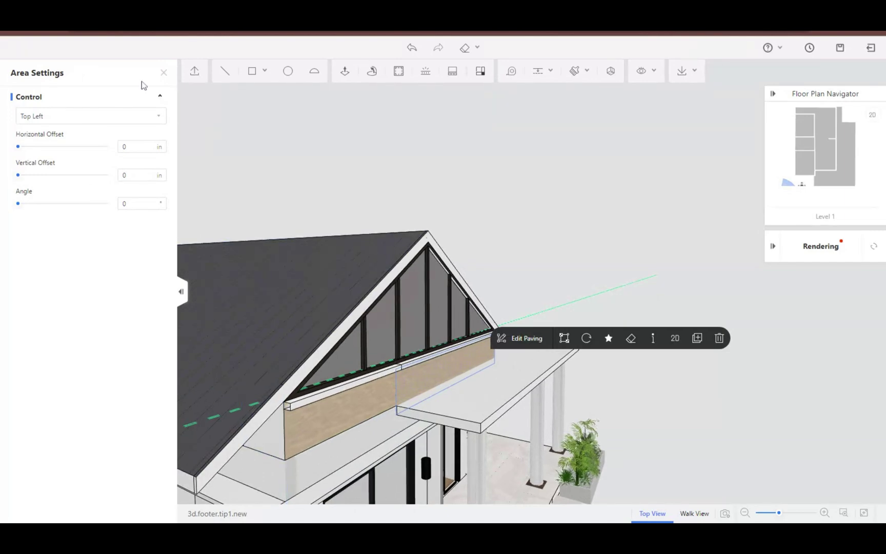
{"action": "left_click", "coordinate": [164, 72]}
{"action": "left_click", "coordinate": [260, 445]}
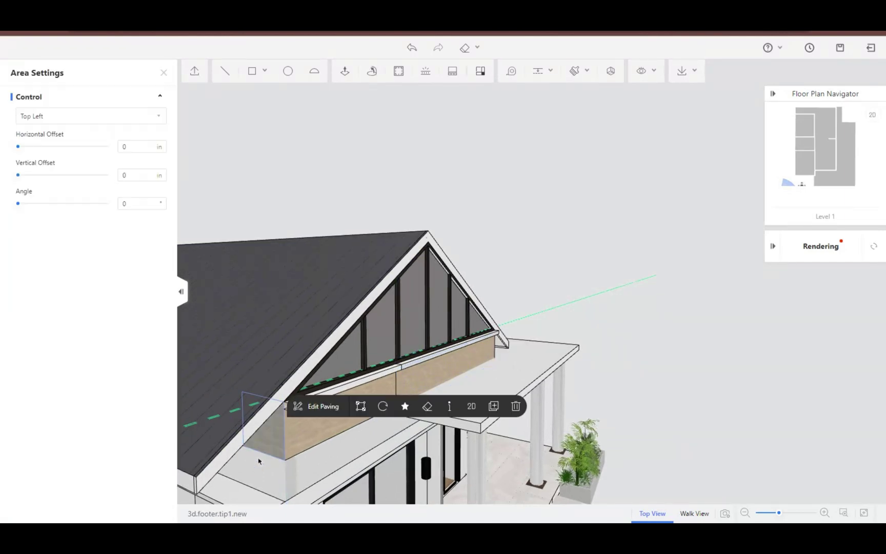
{"action": "left_click_drag", "start_coordinate": [263, 485], "coordinate": [236, 427]}
{"action": "left_click", "coordinate": [163, 74]}
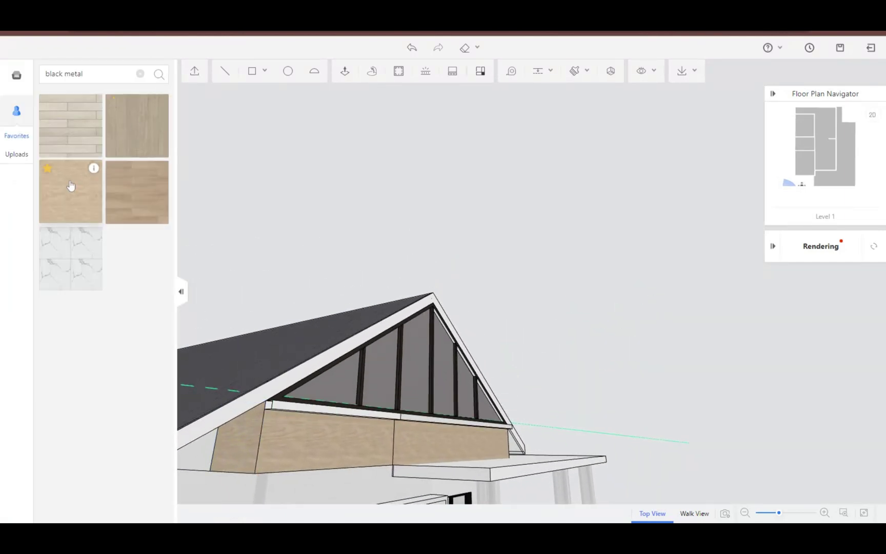
{"action": "left_click", "coordinate": [199, 455]}
{"action": "left_click_drag", "start_coordinate": [543, 458], "coordinate": [617, 404]}
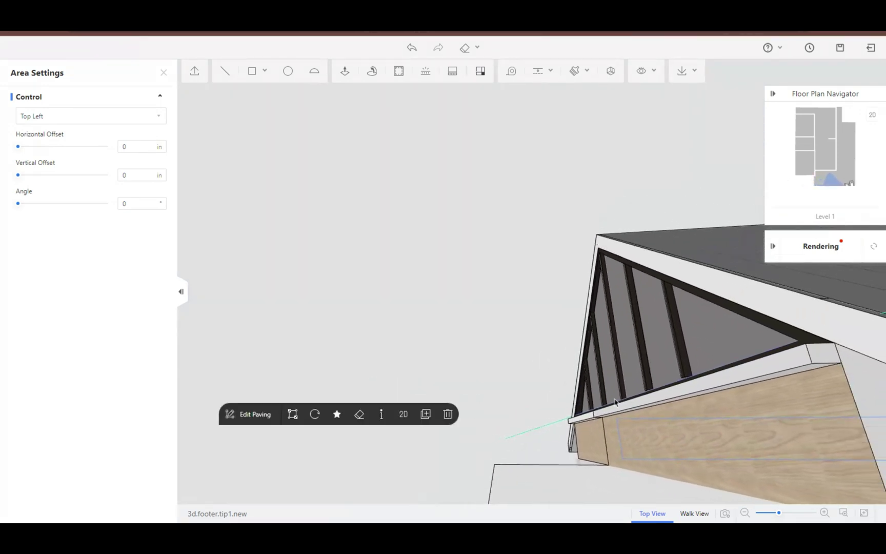
{"action": "left_click", "coordinate": [163, 73]}
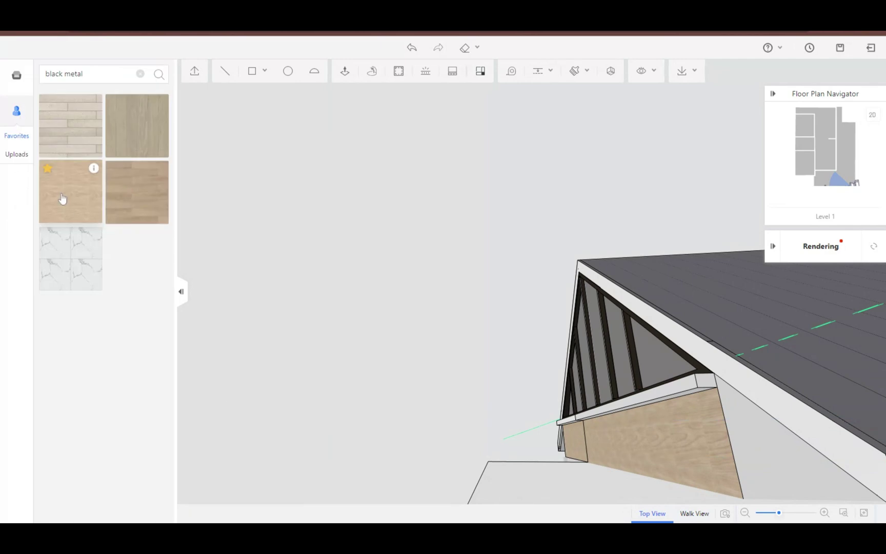
{"action": "left_click", "coordinate": [740, 450]}
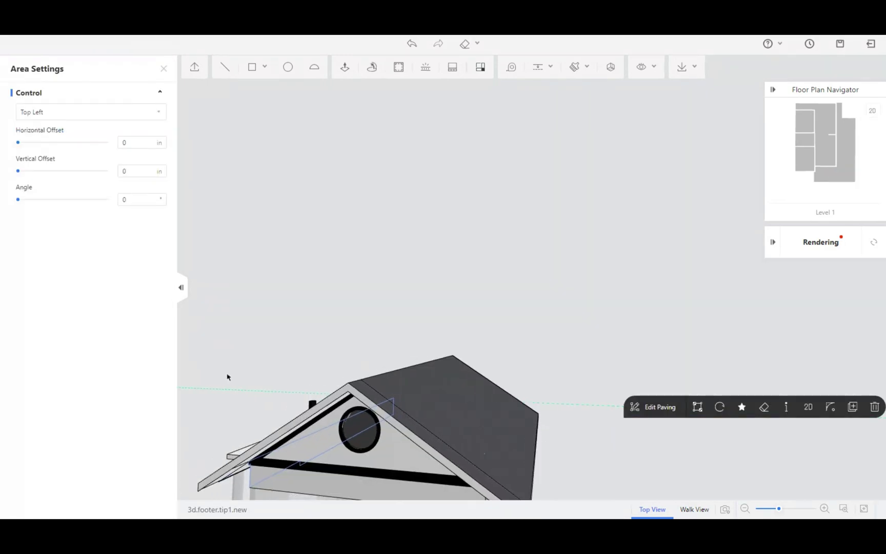
Apply a favorite wood material to the rear gable wall around the round window and to the wall band below it.
{"action": "left_click", "coordinate": [162, 68]}
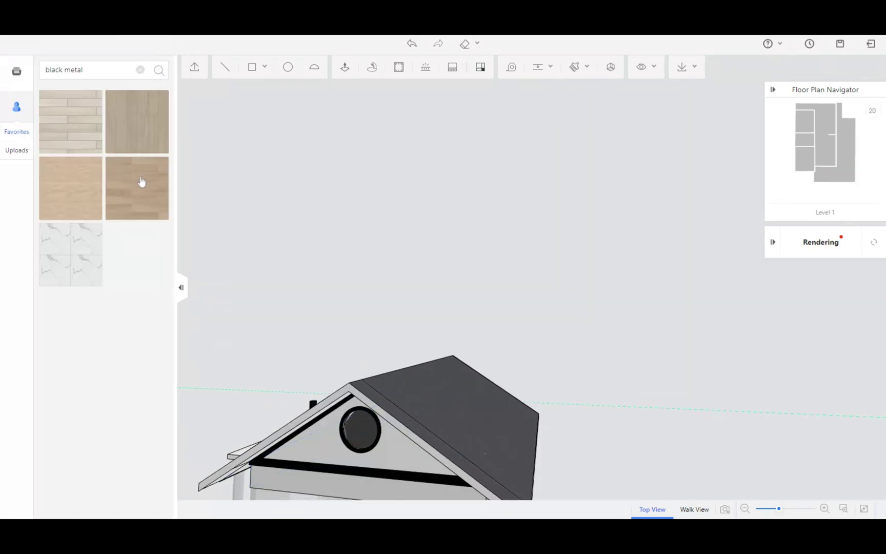
{"action": "left_click", "coordinate": [315, 436]}
{"action": "left_click", "coordinate": [162, 69]}
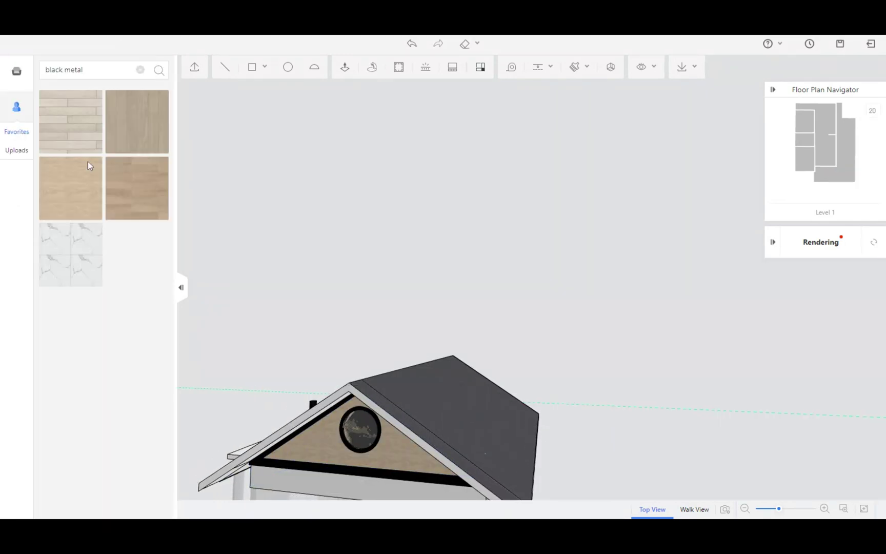
{"action": "left_click", "coordinate": [291, 474]}
Show the hidden side-wall windows and place vertical and horizontal guide lines on the side wall near the front corner.
{"action": "middle_click_drag", "start_coordinate": [667, 483], "coordinate": [661, 458]}
{"action": "left_click_drag", "start_coordinate": [660, 458], "coordinate": [639, 498]}
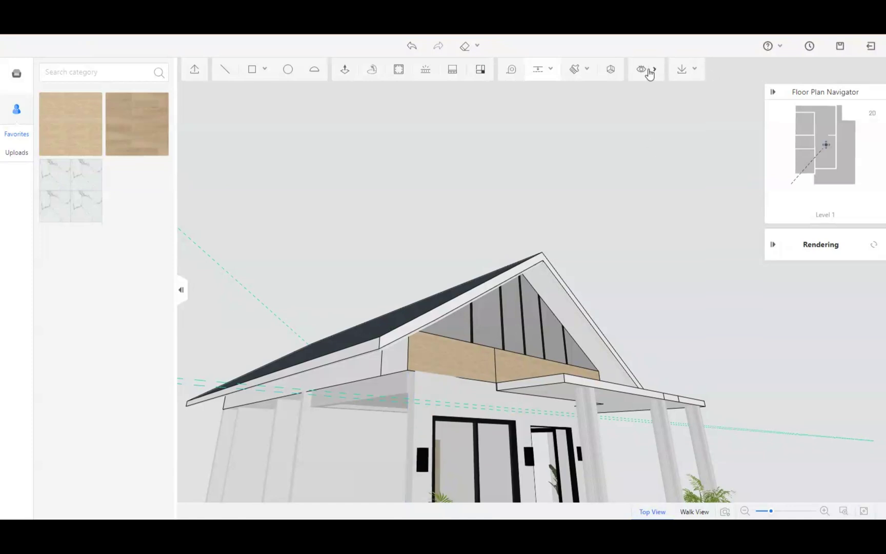
{"action": "left_click", "coordinate": [630, 94]}
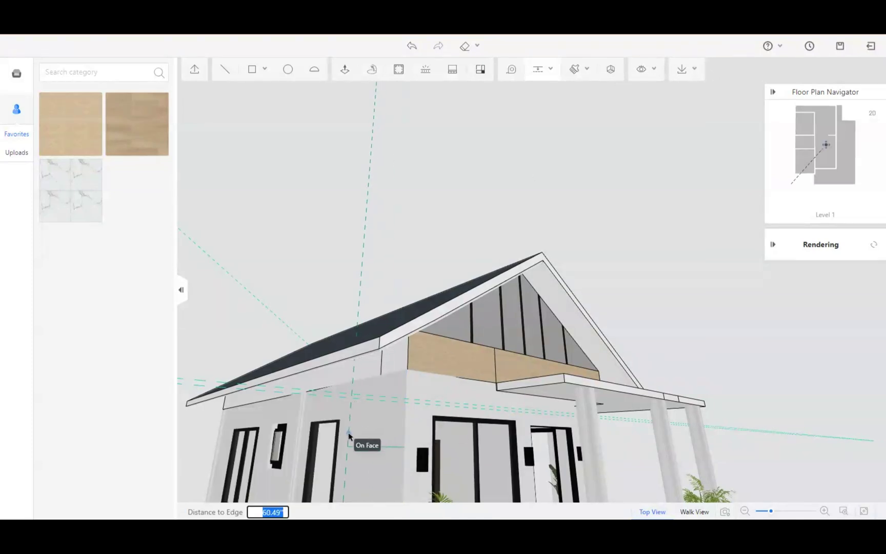
{"action": "left_click", "coordinate": [376, 364]}
{"action": "left_click", "coordinate": [371, 398]}
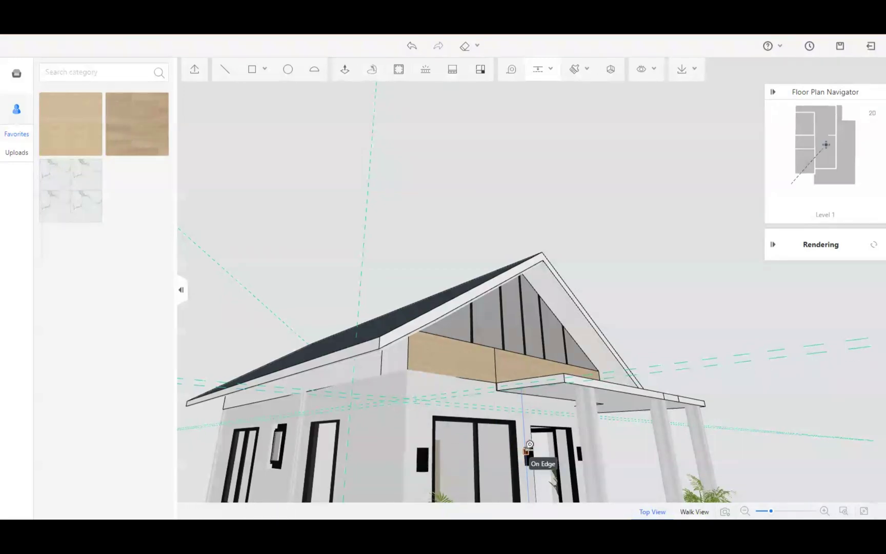
{"action": "key", "text": "w"}
{"action": "key", "text": "s"}
{"action": "key", "text": "e"}
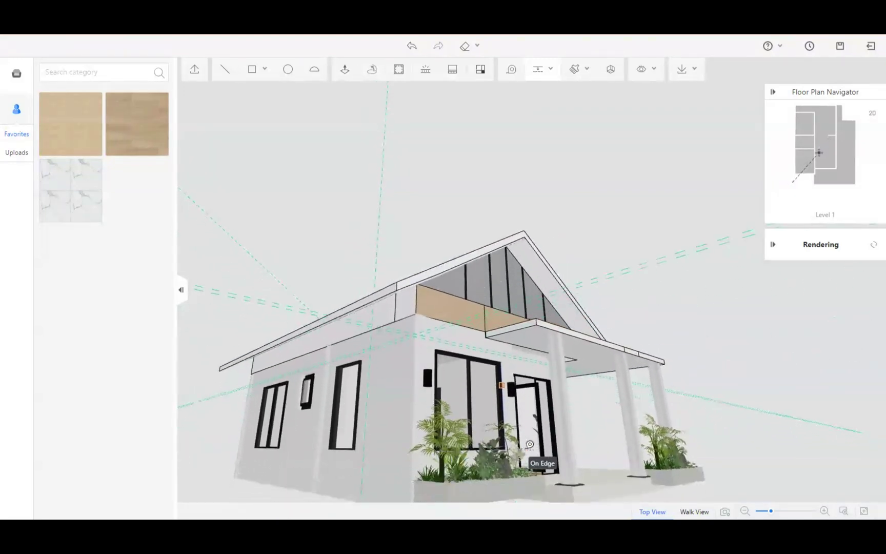
Place lower horizontal guide lines along the side and front walls, near the base of the front corner.
{"action": "middle_click_drag", "start_coordinate": [530, 444], "coordinate": [386, 466]}
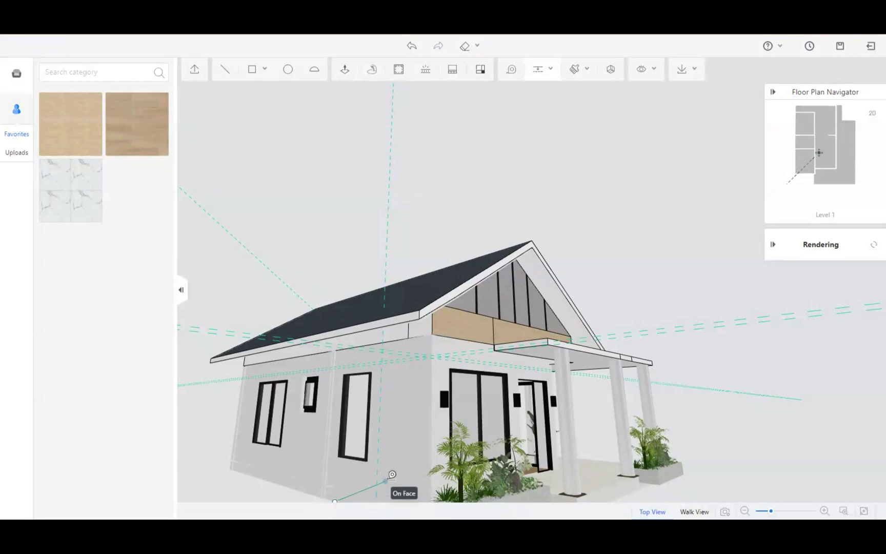
{"action": "key", "text": "e"}
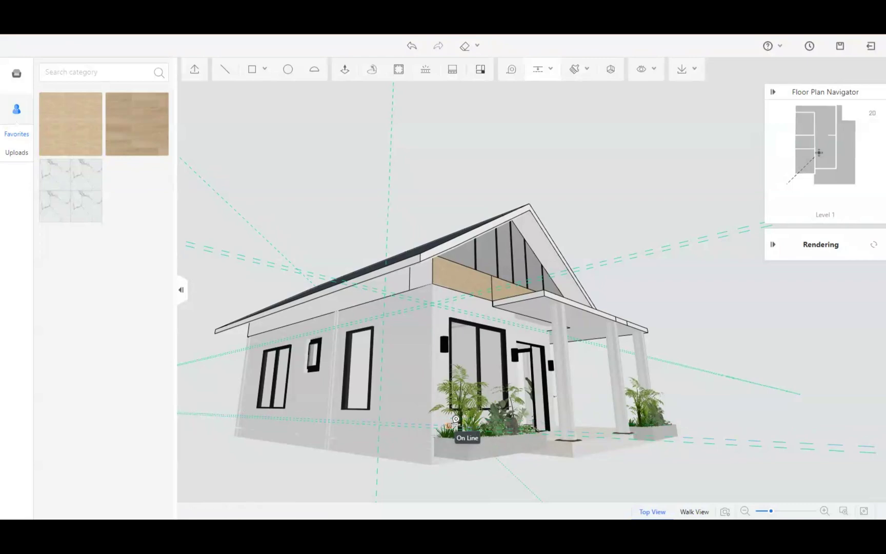
{"action": "scroll", "coordinate": [445, 440], "scroll_direction": "up", "scroll_amount": 5}
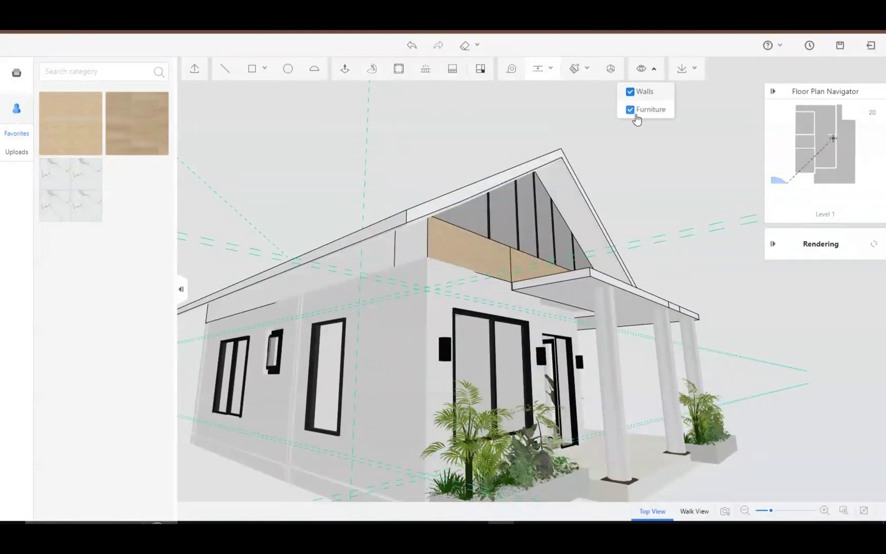
Hide the furniture and place a vertical guide on the front wall between the window and door openings.
{"action": "left_click", "coordinate": [636, 111]}
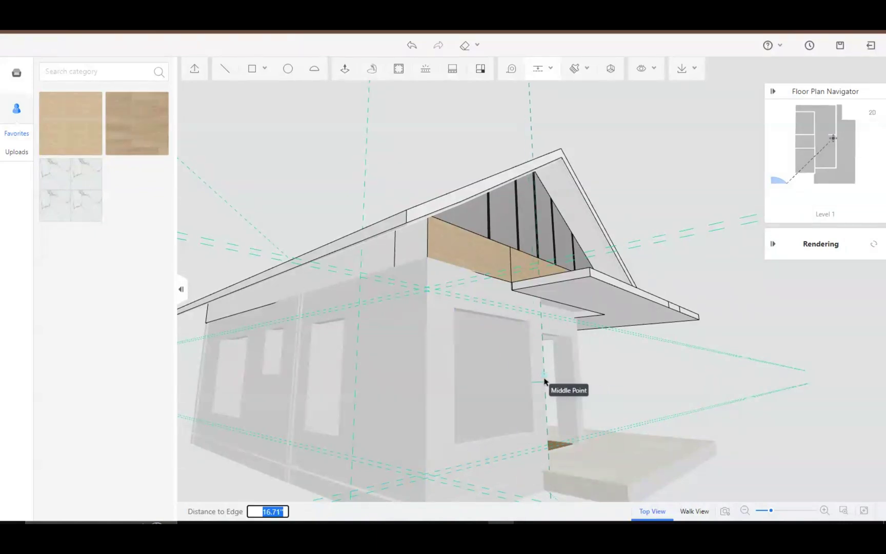
{"action": "left_click_drag", "start_coordinate": [568, 390], "coordinate": [553, 177]}
Draw thin rectangular strips between the guides along the front wall's upper edge and down beside the door opening, the vertical one 2 in wide.
{"action": "left_click", "coordinate": [441, 329]}
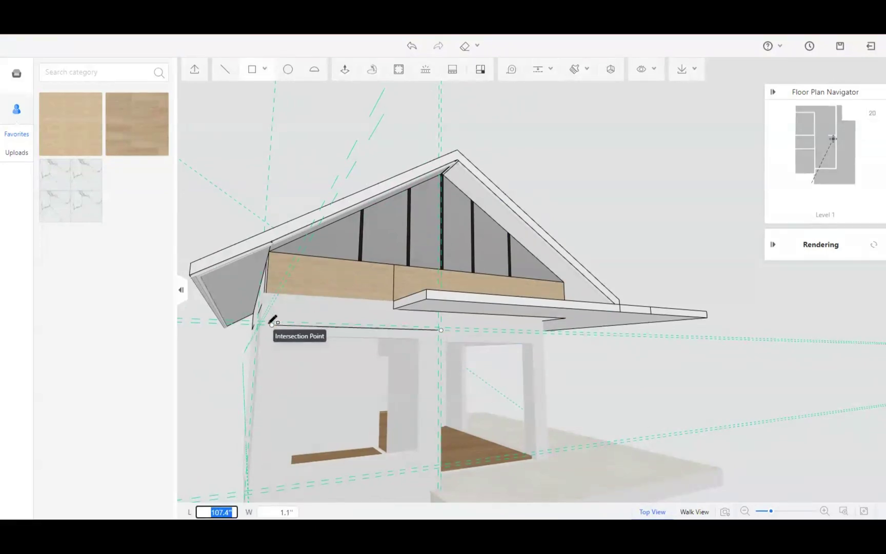
{"action": "scroll", "coordinate": [441, 486], "scroll_direction": "up", "scroll_amount": 5}
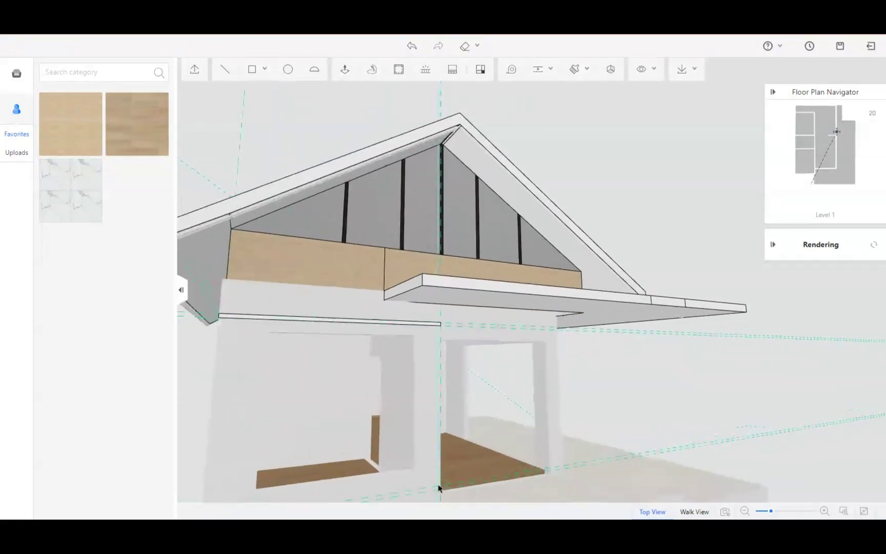
{"action": "left_click", "coordinate": [438, 478]}
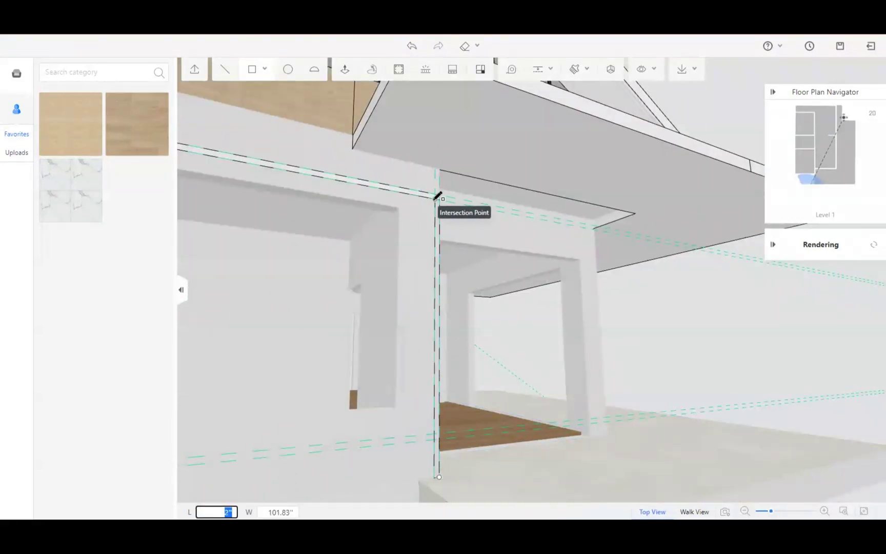
{"action": "left_click", "coordinate": [435, 197]}
Draw a thin rectangular strip between the upper guides on the side wall, from the front corner to the vertical guide.
{"action": "mouse_move", "coordinate": [369, 377]}
{"action": "middle_mouse_down"}
{"action": "mouse_move", "coordinate": [453, 386]}
{"action": "mouse_move", "coordinate": [449, 242]}
{"action": "middle_mouse_up"}
{"action": "left_click", "coordinate": [340, 179]}
{"action": "middle_click_drag", "start_coordinate": [340, 178], "coordinate": [404, 258]}
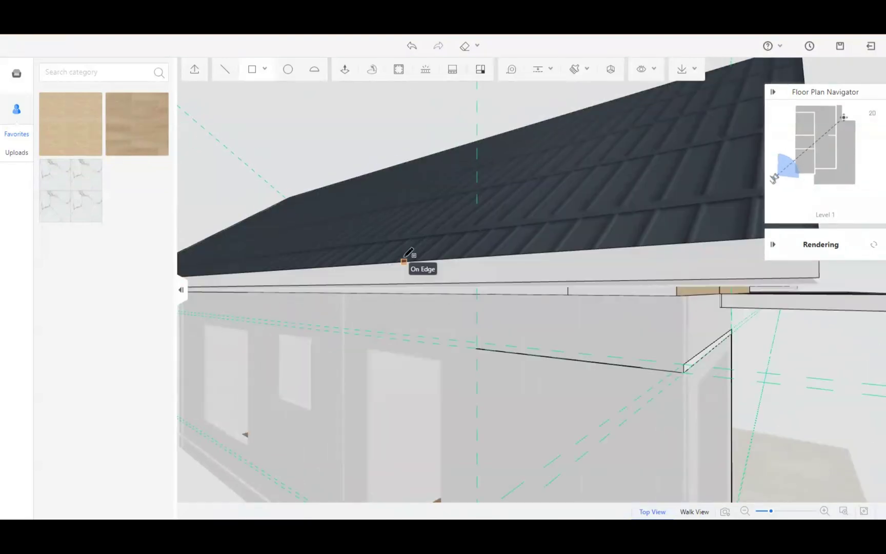
{"action": "left_click", "coordinate": [685, 365]}
{"action": "left_click", "coordinate": [477, 348]}
{"action": "middle_click_drag", "start_coordinate": [649, 412], "coordinate": [665, 397]}
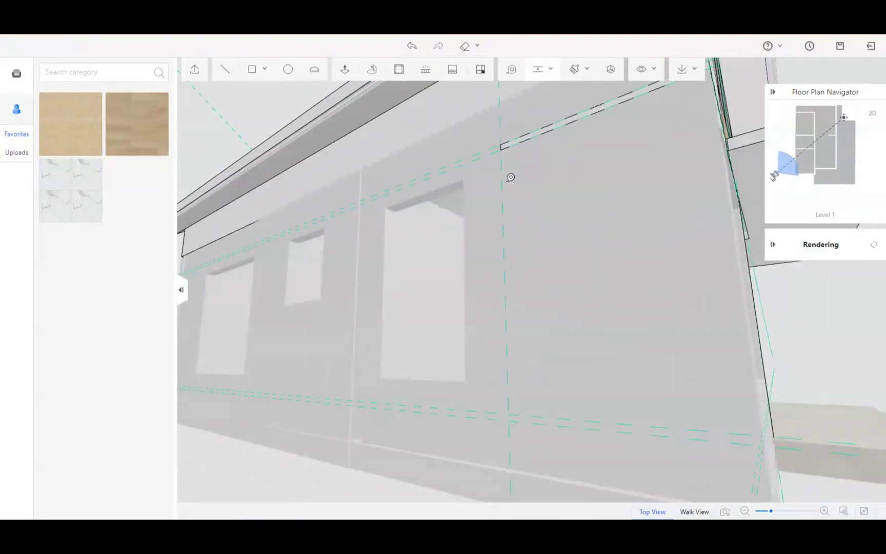
{"action": "middle_click_drag", "start_coordinate": [501, 159], "coordinate": [533, 285]}
{"action": "key", "text": "r"}
{"action": "left_click", "coordinate": [579, 313]}
{"action": "left_click", "coordinate": [556, 319]}
{"action": "key", "text": "Escape"}
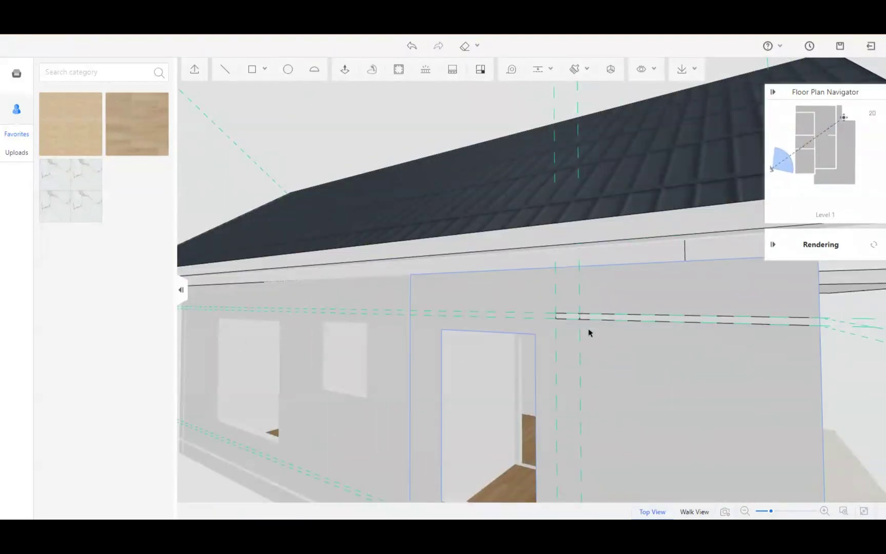
{"action": "left_click", "coordinate": [580, 370]}
{"action": "key", "text": "Delete"}
Place a second vertical guide beside the side wall's existing one and draw a thin vertical strip between them down to the lower guides.
{"action": "left_click", "coordinate": [580, 316]}
{"action": "left_click_drag", "start_coordinate": [582, 318], "coordinate": [581, 378]}
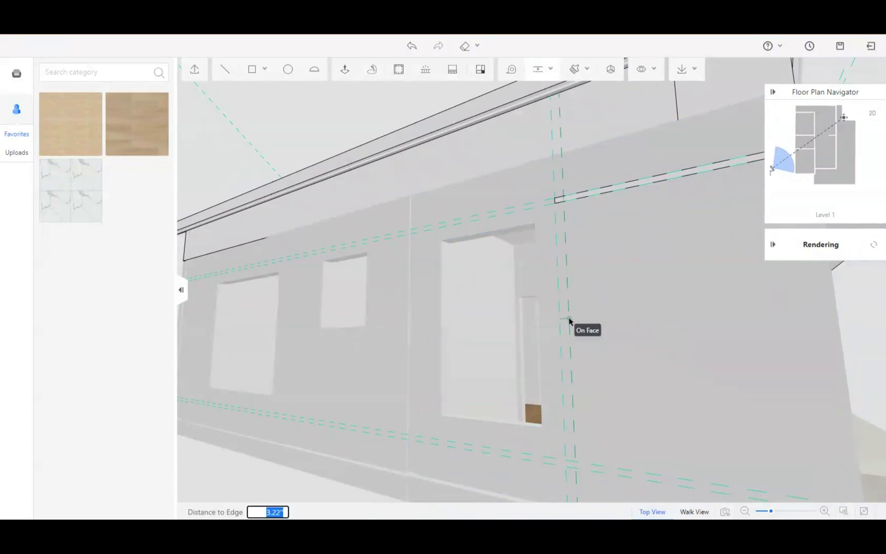
{"action": "left_click", "coordinate": [573, 464]}
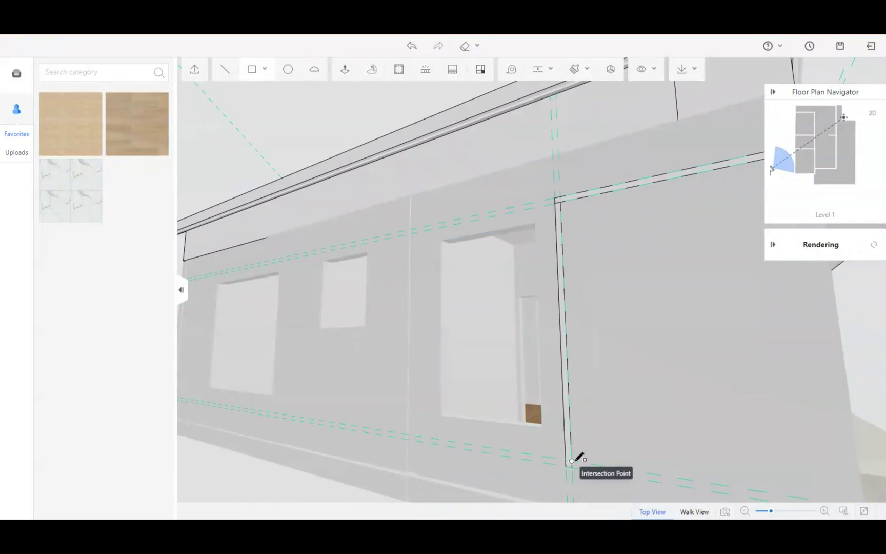
Draw thin strips between the lower guides on the side and front walls to close the frame outline around the corner.
{"action": "left_click", "coordinate": [570, 462]}
{"action": "mouse_move", "coordinate": [764, 486]}
{"action": "middle_mouse_down"}
{"action": "mouse_move", "coordinate": [761, 457]}
{"action": "mouse_move", "coordinate": [692, 421]}
{"action": "middle_mouse_up"}
{"action": "left_click", "coordinate": [686, 374]}
{"action": "mouse_move", "coordinate": [686, 374]}
{"action": "middle_mouse_down"}
{"action": "mouse_move", "coordinate": [659, 405]}
{"action": "mouse_move", "coordinate": [518, 410]}
{"action": "middle_mouse_up"}
{"action": "left_click", "coordinate": [369, 459]}
{"action": "left_click", "coordinate": [462, 402]}
{"action": "key", "text": "Escape"}
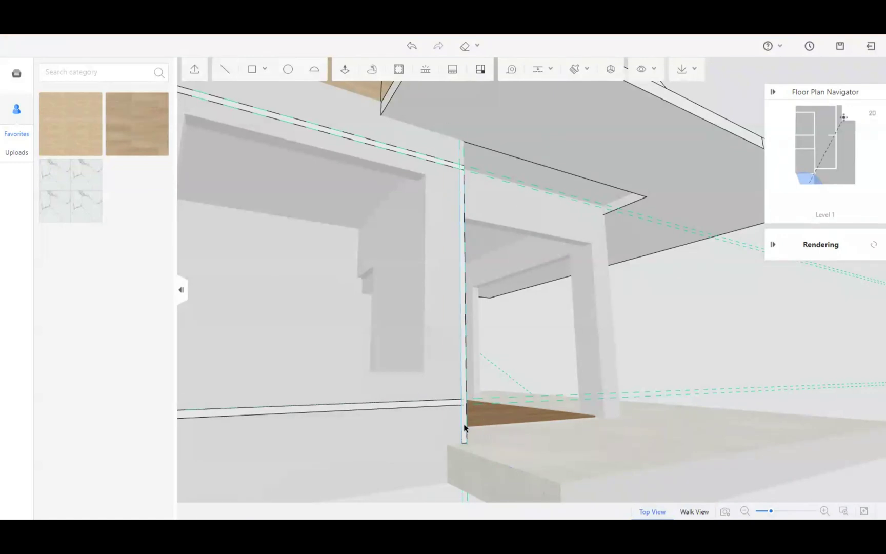
{"action": "key", "text": "Escape"}
Clean up the frame outline's lower corner beside the door by deleting the overhanging strip piece and overlapping geometry.
{"action": "left_click", "coordinate": [465, 426]}
{"action": "key", "text": "Delete"}
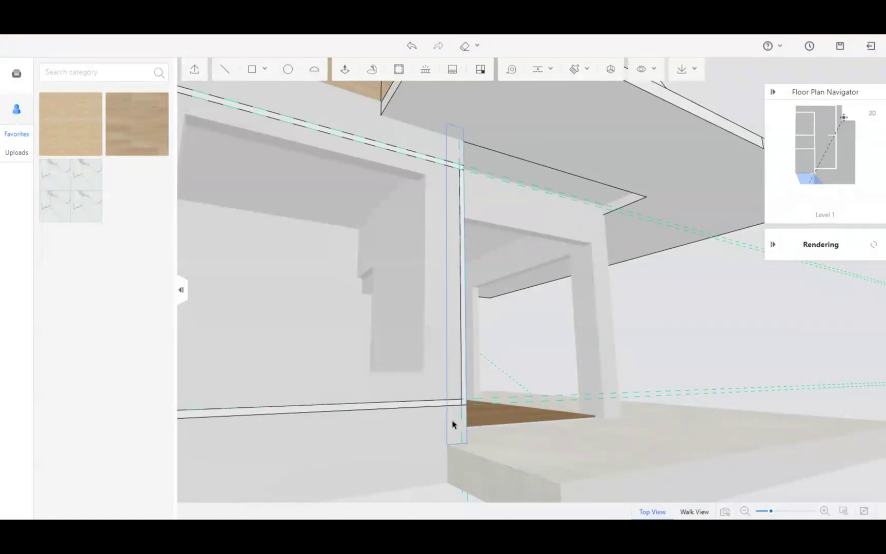
{"action": "left_click", "coordinate": [453, 423]}
{"action": "left_click", "coordinate": [480, 175]}
{"action": "left_click_drag", "start_coordinate": [479, 174], "coordinate": [526, 457]}
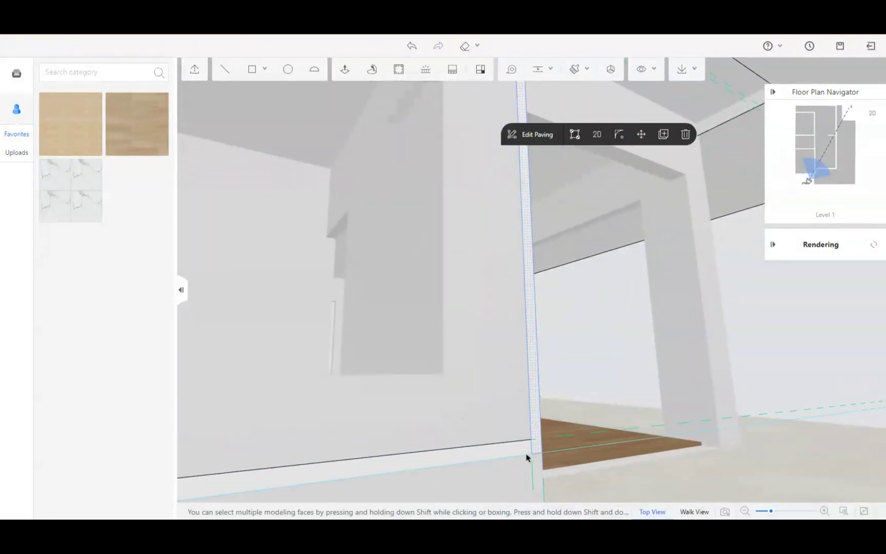
{"action": "left_click", "coordinate": [532, 450]}
{"action": "key", "text": "Delete"}
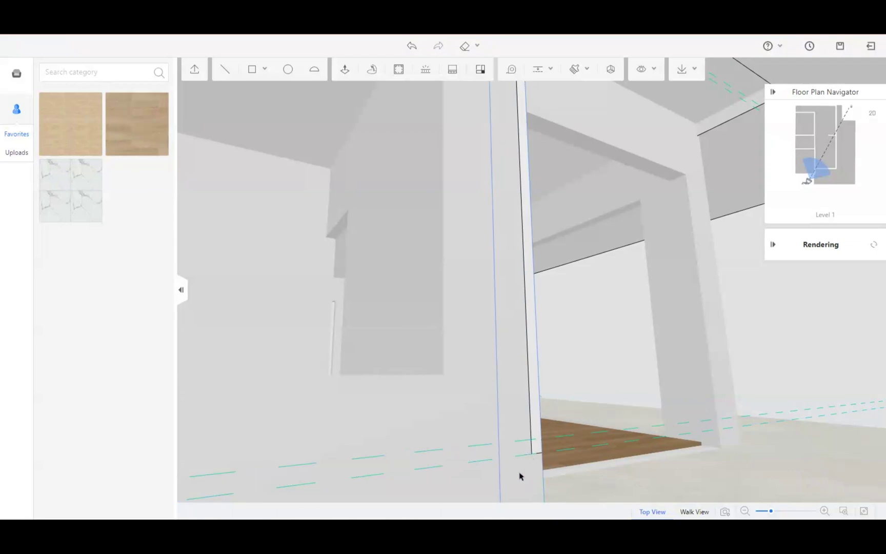
Delete the dividing edges between the horizontal and vertical strips at the frame outline's upper corners on the front and side walls.
{"action": "left_click_drag", "start_coordinate": [528, 470], "coordinate": [453, 277]}
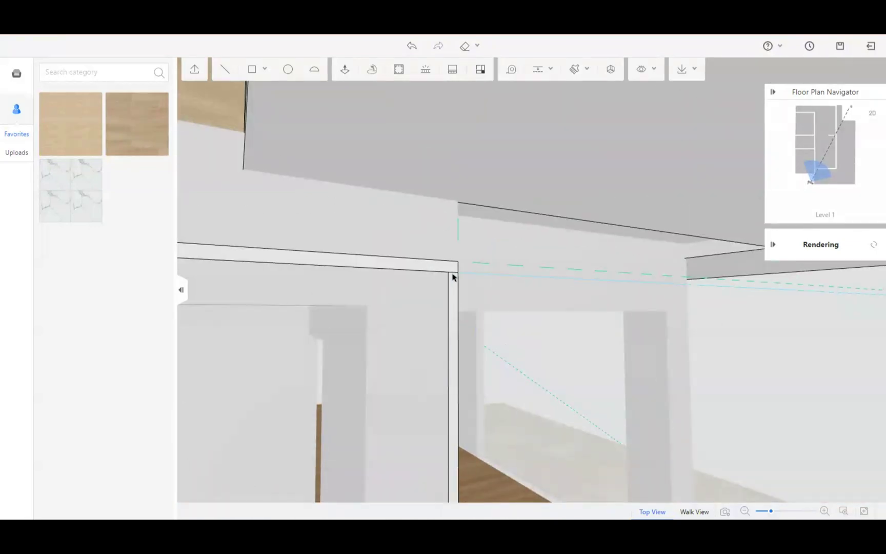
{"action": "left_click_drag", "start_coordinate": [408, 356], "coordinate": [443, 394]}
{"action": "left_click", "coordinate": [443, 394]}
{"action": "left_click", "coordinate": [567, 326]}
{"action": "left_click_drag", "start_coordinate": [568, 325], "coordinate": [758, 364]}
{"action": "left_click", "coordinate": [567, 327]}
{"action": "left_click", "coordinate": [758, 361]}
{"action": "left_click", "coordinate": [763, 360]}
{"action": "left_click", "coordinate": [763, 359]}
{"action": "key", "text": "Delete"}
{"action": "left_click", "coordinate": [762, 358]}
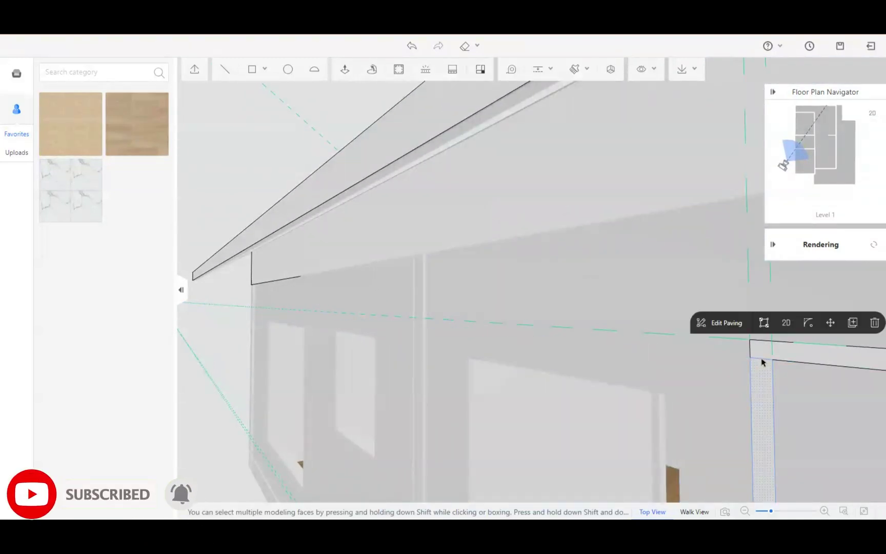
{"action": "left_click", "coordinate": [764, 359]}
{"action": "key", "text": "Delete"}
Remove the dividing lines where the vertical and bottom strips meet at the side wall's lower frame corner.
{"action": "scroll", "coordinate": [738, 385], "scroll_direction": "down", "scroll_amount": 3}
{"action": "key", "text": "e"}
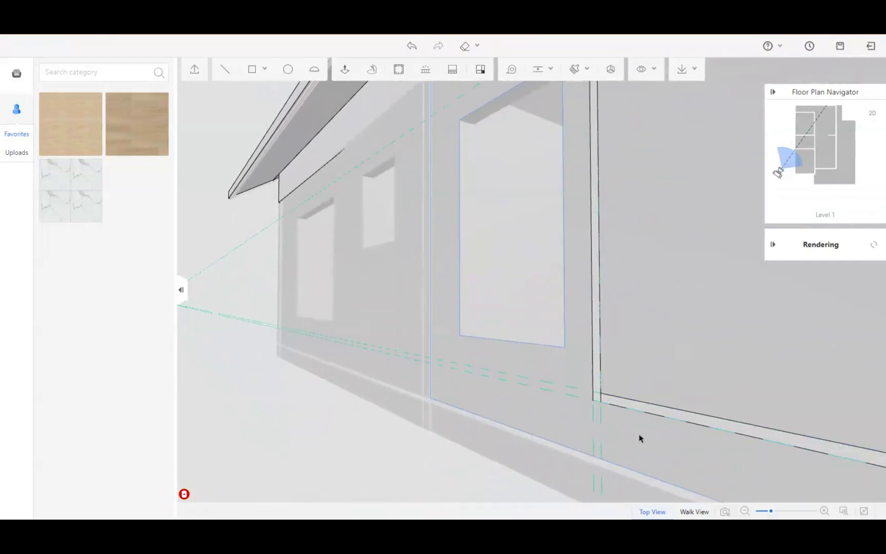
{"action": "left_click", "coordinate": [599, 348]}
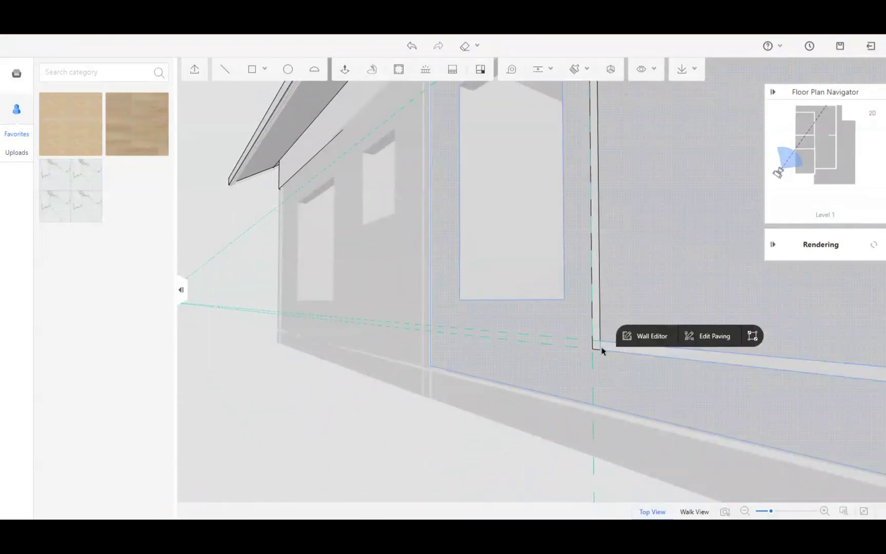
{"action": "left_click", "coordinate": [585, 400]}
{"action": "scroll", "coordinate": [616, 392], "scroll_direction": "down", "scroll_amount": 3}
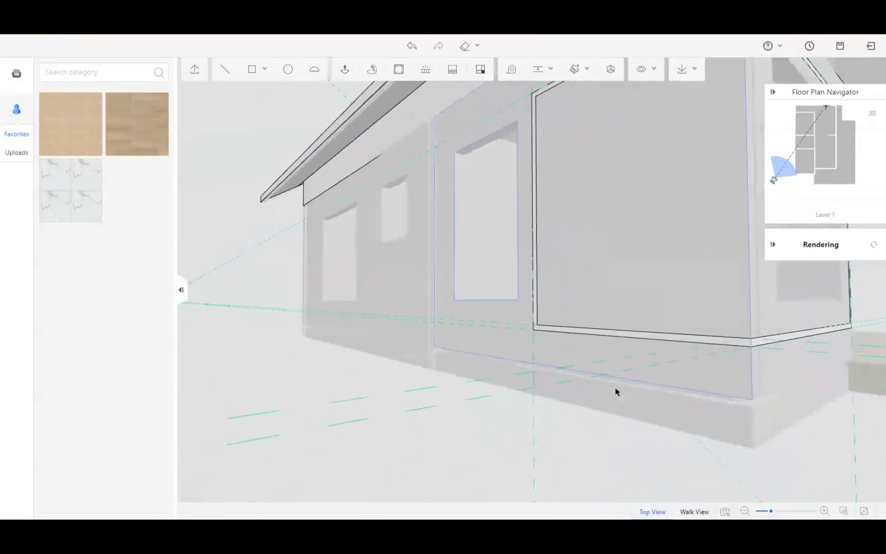
Pull the frame outlines on the front and side walls outward to form raised frames.
{"action": "middle_click_drag", "start_coordinate": [616, 392], "coordinate": [662, 384]}
{"action": "middle_click_drag", "start_coordinate": [566, 317], "coordinate": [556, 305]}
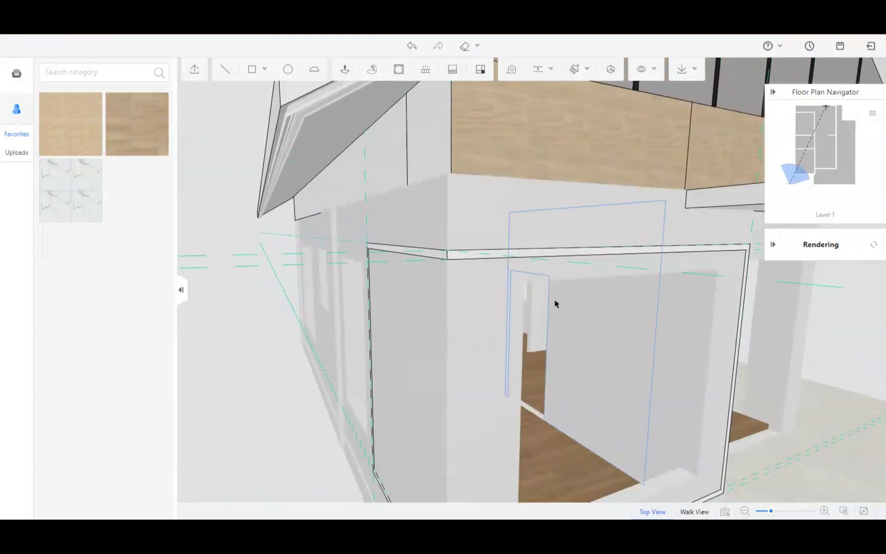
{"action": "key", "text": "p"}
{"action": "left_click", "coordinate": [508, 257]}
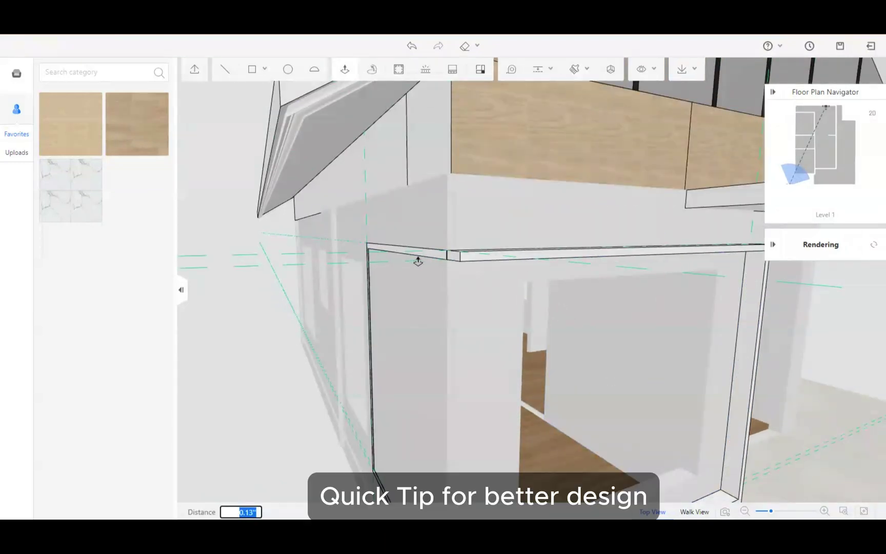
{"action": "left_click", "coordinate": [409, 262]}
{"action": "left_click_drag", "start_coordinate": [409, 263], "coordinate": [422, 299]}
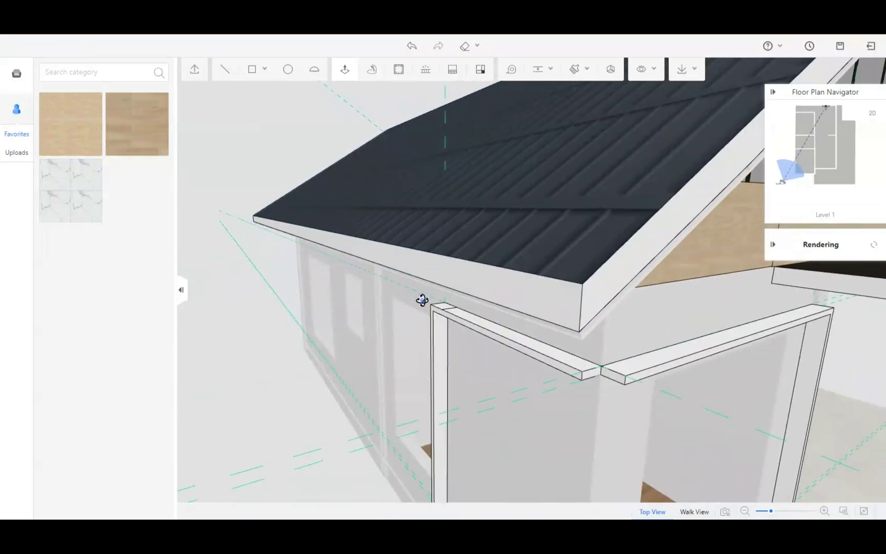
Try to fill the gap at the frame's upper outer corner with a rectangle pulled into a block.
{"action": "key", "text": "r"}
{"action": "left_click", "coordinate": [625, 376]}
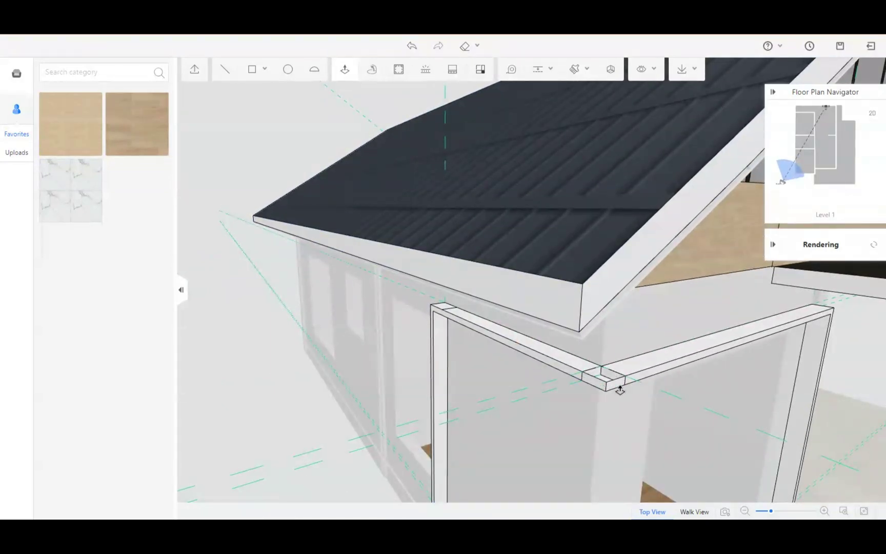
{"action": "left_click", "coordinate": [625, 382]}
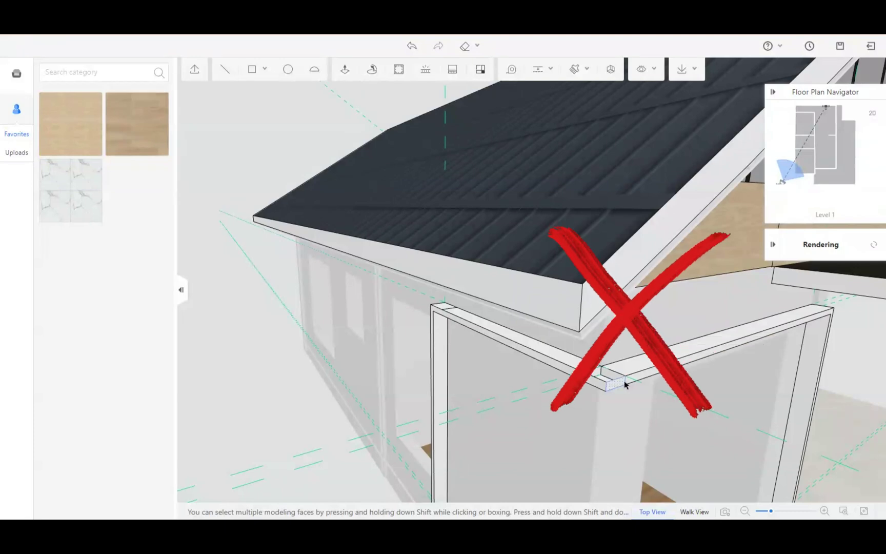
Place guides at the frame's outer corner and extend the front frame's end faces to close the gap with the side frame.
{"action": "key", "text": "p"}
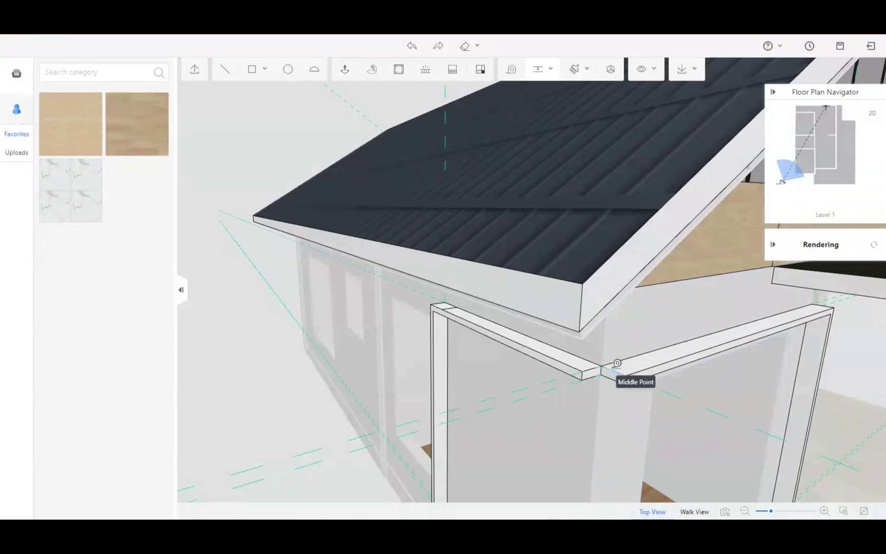
{"action": "left_click", "coordinate": [614, 369]}
{"action": "left_click", "coordinate": [588, 371]}
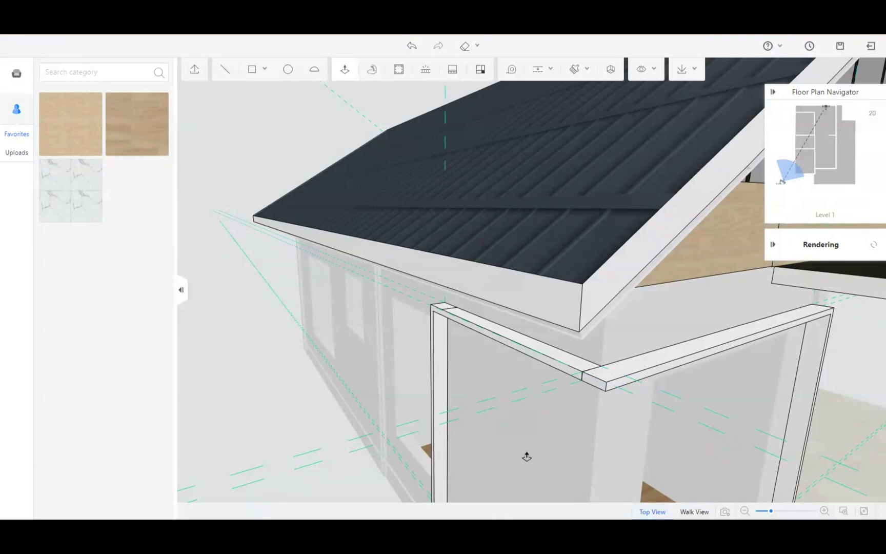
{"action": "scroll", "coordinate": [526, 457], "scroll_direction": "up", "scroll_amount": 5}
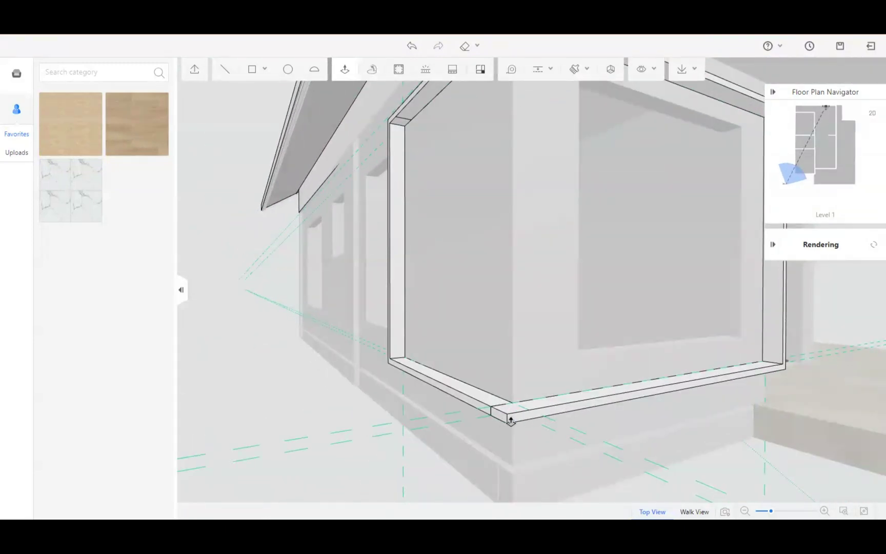
{"action": "middle_click_drag", "start_coordinate": [502, 449], "coordinate": [559, 415]}
Create a single wall face inside the raised frame around the front window opening.
{"action": "key", "text": "Escape"}
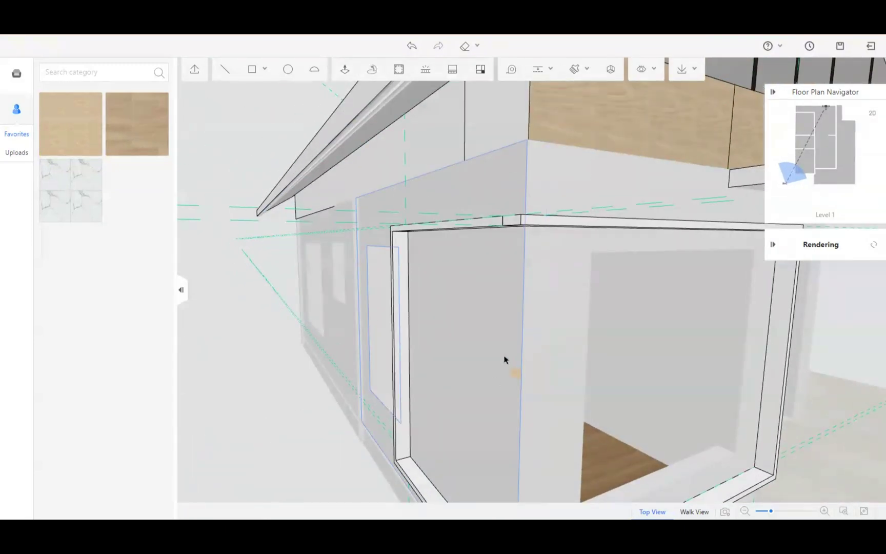
{"action": "left_click", "coordinate": [504, 359]}
{"action": "middle_click_drag", "start_coordinate": [393, 411], "coordinate": [475, 447]}
{"action": "key", "text": "r"}
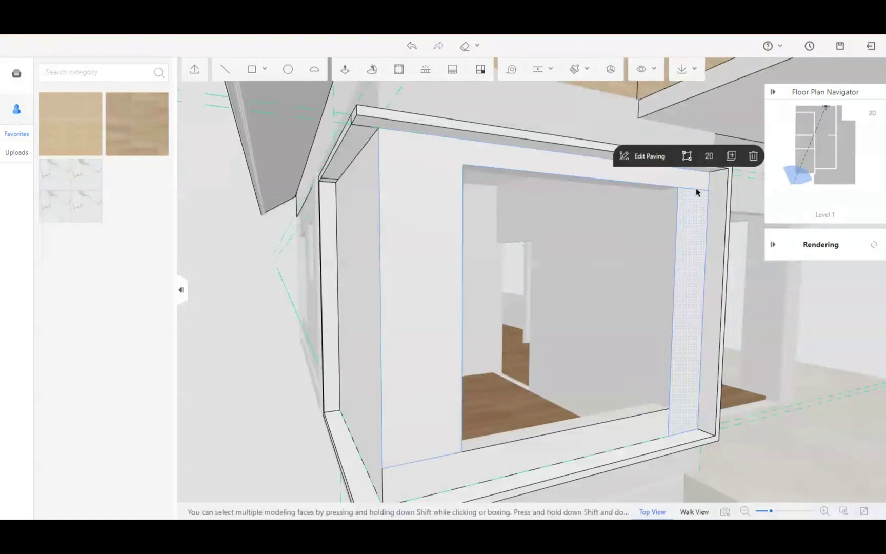
{"action": "left_click", "coordinate": [433, 461]}
{"action": "left_click", "coordinate": [669, 430]}
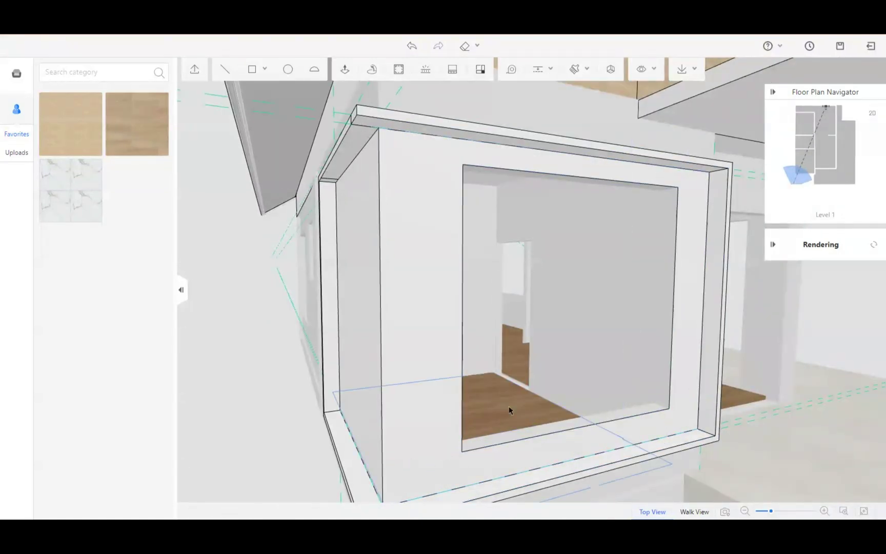
Apply the light wood material from the favorites to the side and front wall faces inside the raised frame.
{"action": "left_click_drag", "start_coordinate": [510, 411], "coordinate": [517, 407]}
{"action": "left_click", "coordinate": [74, 153]}
{"action": "left_click", "coordinate": [492, 309]}
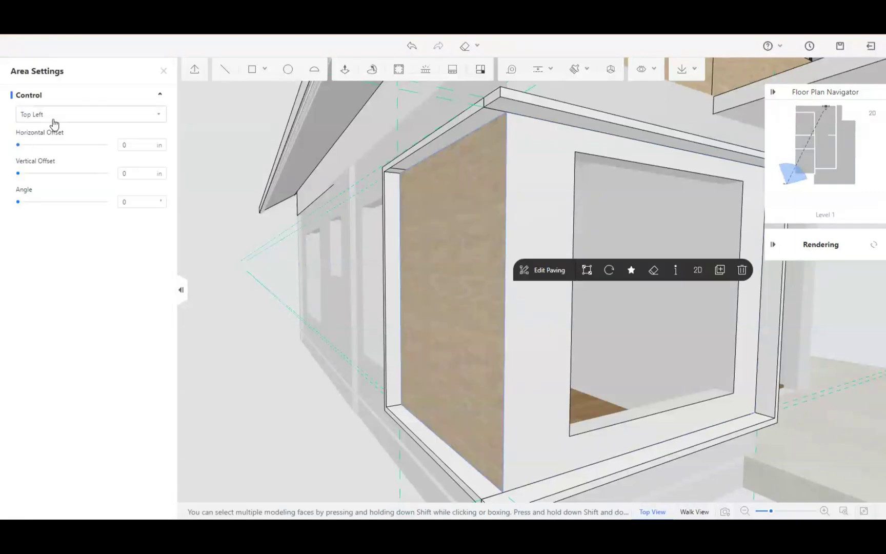
{"action": "left_click", "coordinate": [162, 70]}
{"action": "left_click", "coordinate": [92, 101]}
{"action": "left_click", "coordinate": [529, 234]}
{"action": "key", "text": "Escape"}
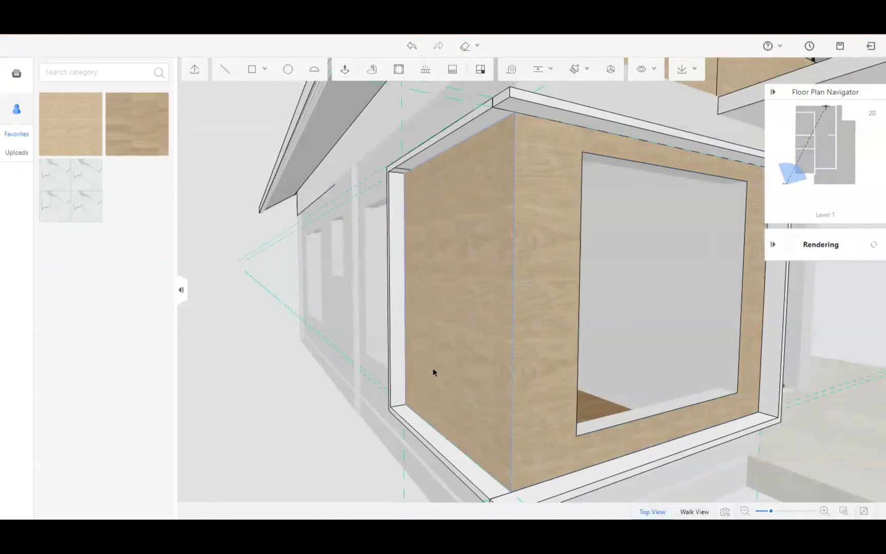
{"action": "scroll", "coordinate": [445, 418], "scroll_direction": "down", "scroll_amount": 5}
{"action": "left_click_drag", "start_coordinate": [446, 422], "coordinate": [508, 438]}
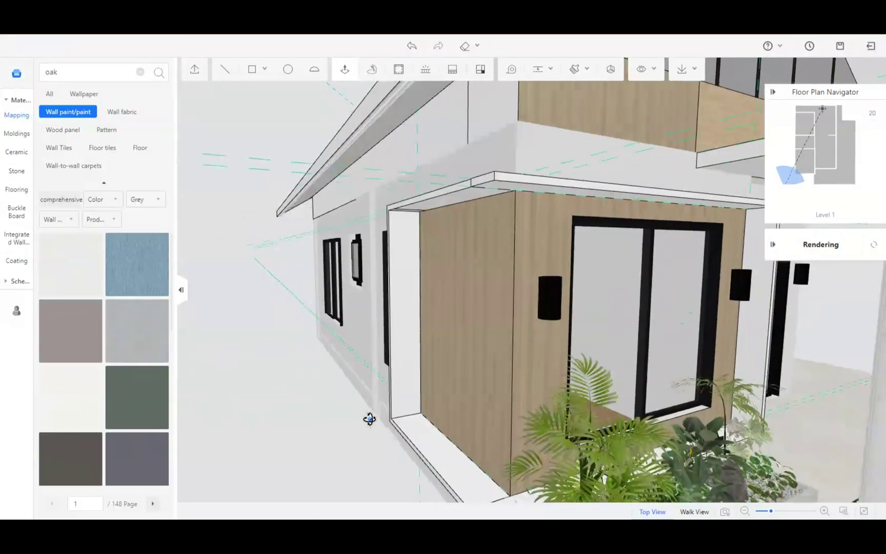
Apply the light grey wall paint to the front, inner side and bottom faces of the raised frame around the front window.
{"action": "scroll", "coordinate": [364, 420], "scroll_direction": "up", "scroll_amount": 5}
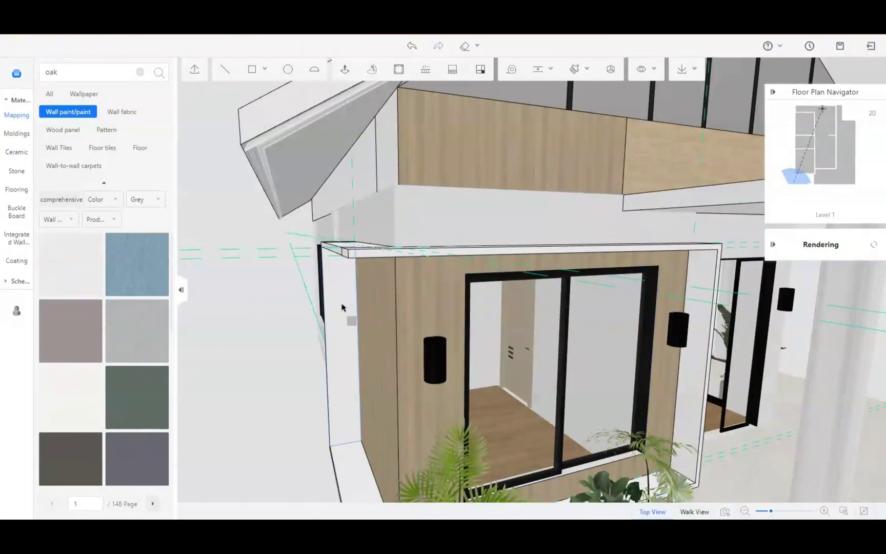
{"action": "left_click", "coordinate": [342, 307]}
{"action": "left_click", "coordinate": [370, 248]}
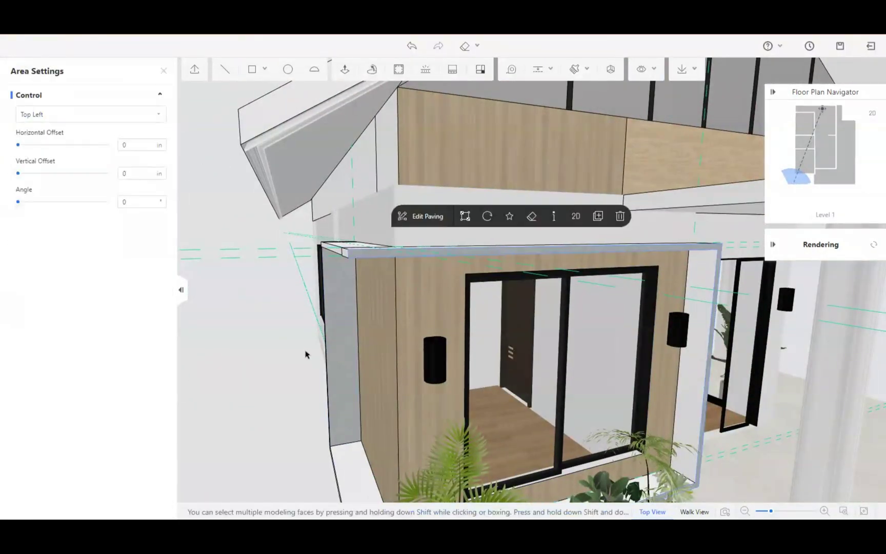
{"action": "left_click", "coordinate": [307, 354]}
{"action": "left_click_drag", "start_coordinate": [299, 339], "coordinate": [300, 347]}
{"action": "left_click", "coordinate": [323, 421]}
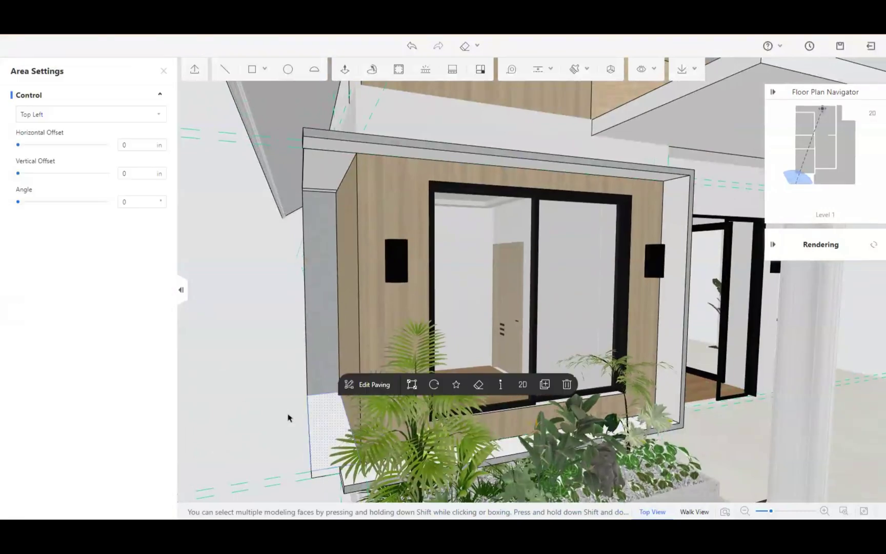
{"action": "left_click", "coordinate": [288, 416]}
{"action": "left_click", "coordinate": [536, 445]}
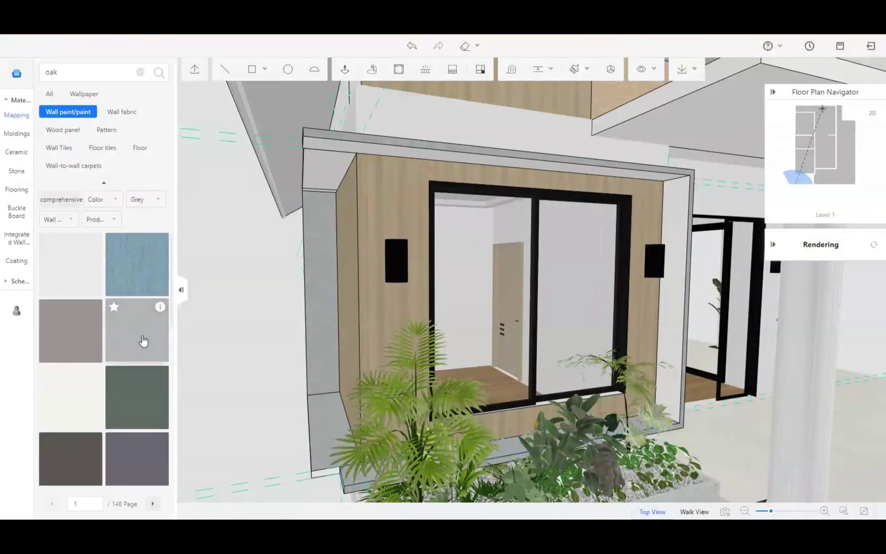
Cover the raised frame's remaining upper and outer side faces with the same light grey wall paint.
{"action": "left_click", "coordinate": [333, 146]}
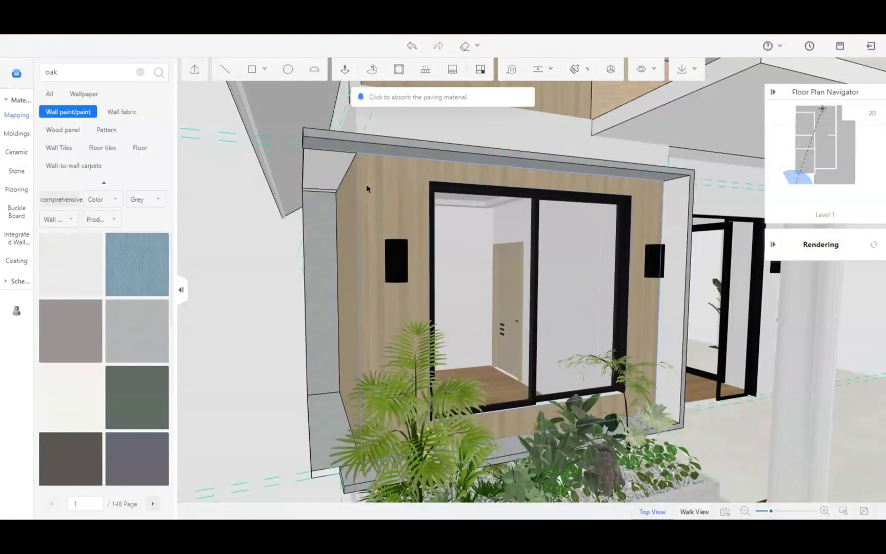
{"action": "left_click", "coordinate": [330, 223]}
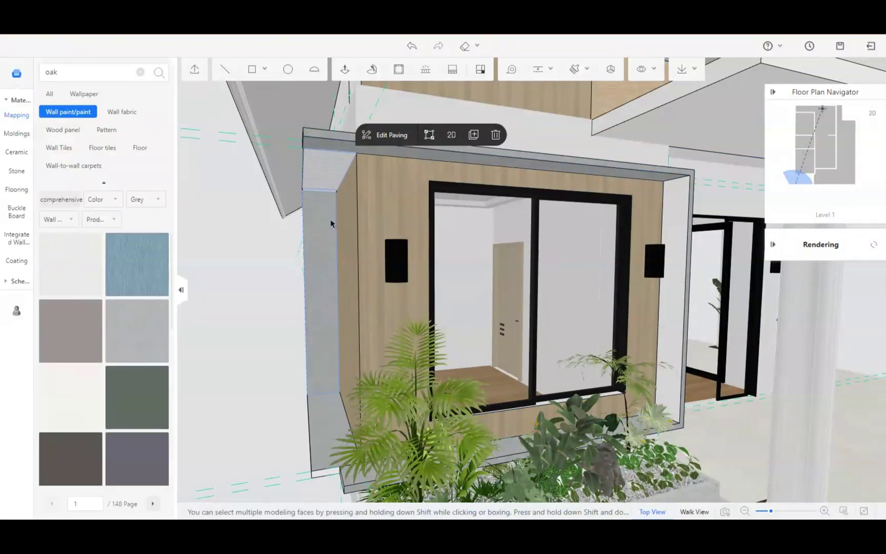
{"action": "left_click", "coordinate": [156, 355]}
{"action": "right_click_drag", "start_coordinate": [309, 220], "coordinate": [308, 243]}
{"action": "left_click", "coordinate": [307, 244]}
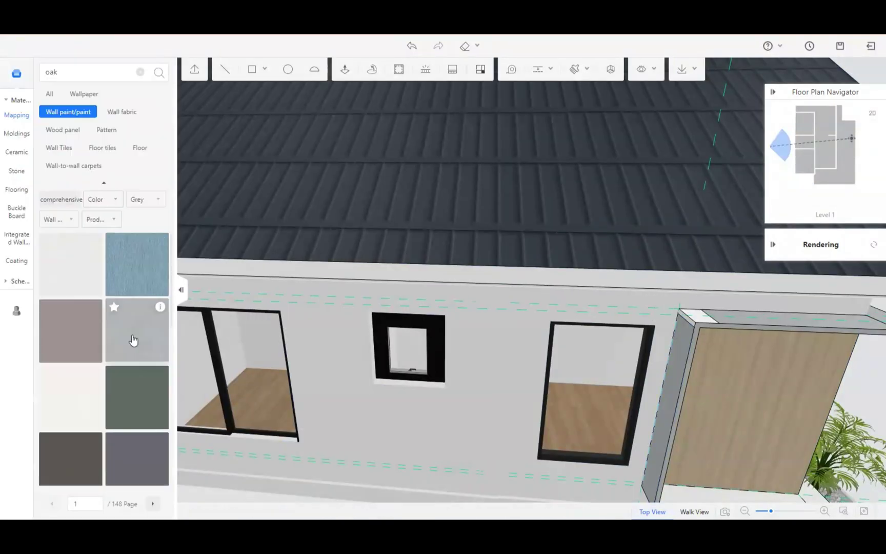
{"action": "left_click", "coordinate": [347, 265]}
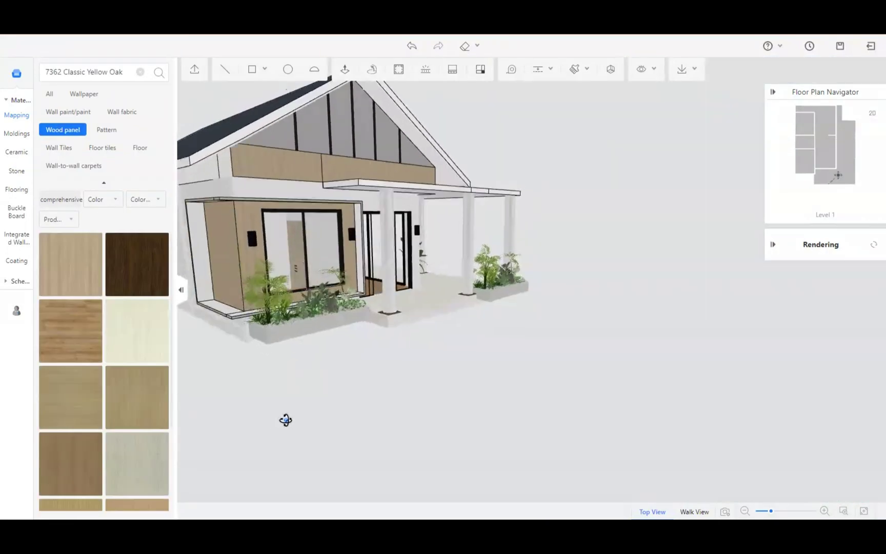
Save the exterior model and return to the main design view of the house.
{"action": "left_click_drag", "start_coordinate": [285, 420], "coordinate": [692, 424]}
{"action": "left_click_drag", "start_coordinate": [354, 386], "coordinate": [394, 387]}
{"action": "left_click", "coordinate": [840, 47]}
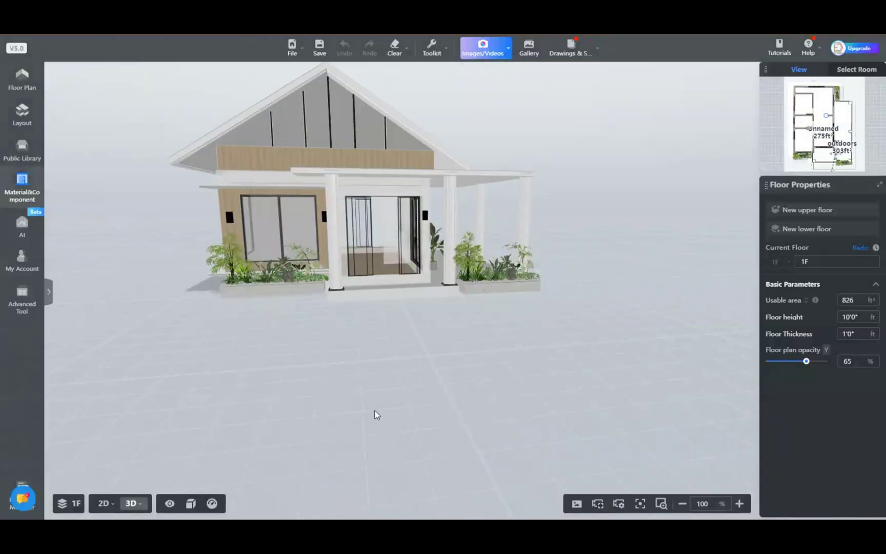
{"action": "left_click_drag", "start_coordinate": [297, 395], "coordinate": [85, 247]}
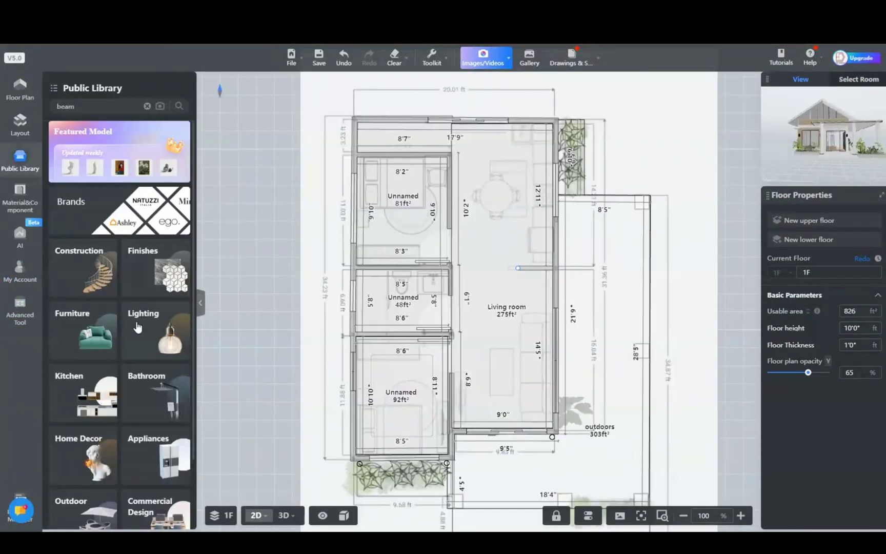
Duplicate the modern outdoor wall lamp and put the copy on the living room's outer wall facing the side patio.
{"action": "left_click", "coordinate": [139, 300]}
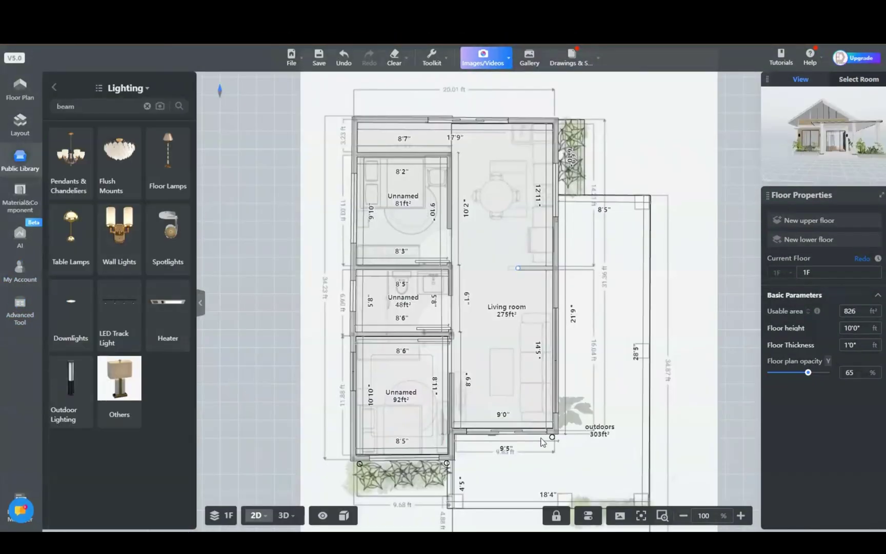
{"action": "left_click", "coordinate": [258, 515]}
{"action": "left_click", "coordinate": [261, 476]}
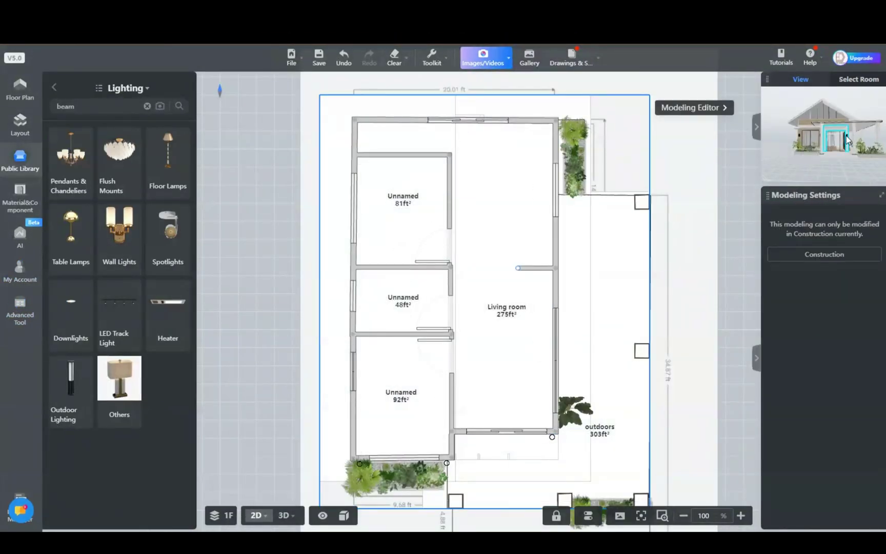
{"action": "left_click", "coordinate": [847, 138]}
{"action": "left_click", "coordinate": [618, 416]}
{"action": "left_click", "coordinate": [560, 269]}
{"action": "right_click_drag", "start_coordinate": [550, 305], "coordinate": [571, 328]}
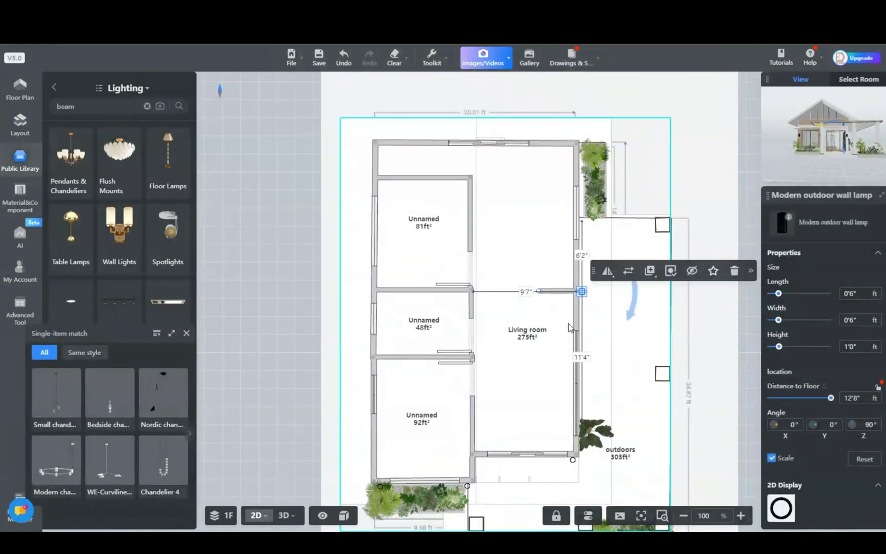
Place three more copies of the outdoor wall lamp, one on the bedroom-side outer wall and two along the rear wall.
{"action": "mouse_move", "coordinate": [649, 272]}
{"action": "left_click", "coordinate": [644, 292]}
{"action": "left_click", "coordinate": [368, 281]}
{"action": "mouse_move", "coordinate": [436, 262]}
{"action": "left_click", "coordinate": [442, 288]}
{"action": "left_click", "coordinate": [419, 137]}
{"action": "mouse_move", "coordinate": [493, 121]}
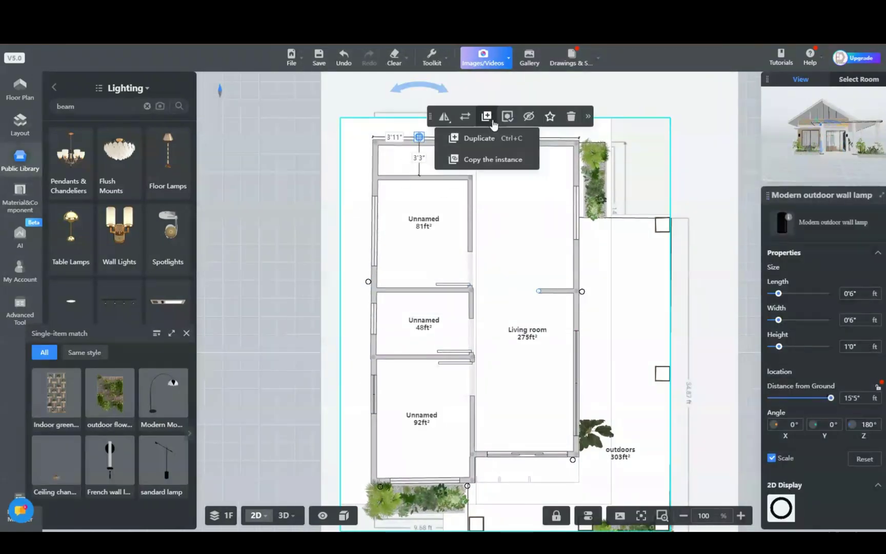
{"action": "left_click", "coordinate": [485, 139]}
{"action": "left_click", "coordinate": [550, 137]}
{"action": "left_click", "coordinate": [672, 206]}
Place three evenly spaced downlights across the front porch and add a downlight over the side patio.
{"action": "right_click_drag", "start_coordinate": [567, 452], "coordinate": [490, 445]}
{"action": "left_click", "coordinate": [533, 125]}
{"action": "right_click_drag", "start_coordinate": [718, 346], "coordinate": [710, 223]}
{"action": "left_click", "coordinate": [710, 224]}
{"action": "mouse_move", "coordinate": [164, 462]}
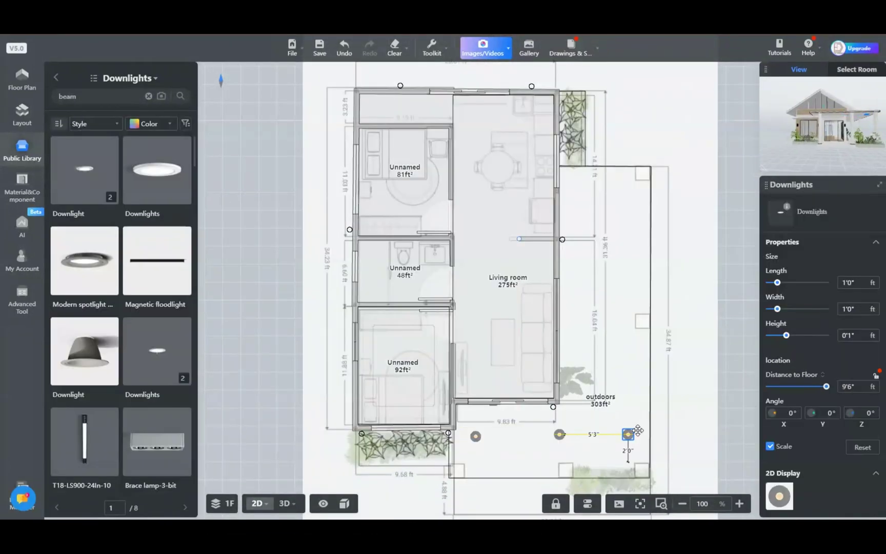
{"action": "left_click_drag", "start_coordinate": [633, 445], "coordinate": [558, 446]}
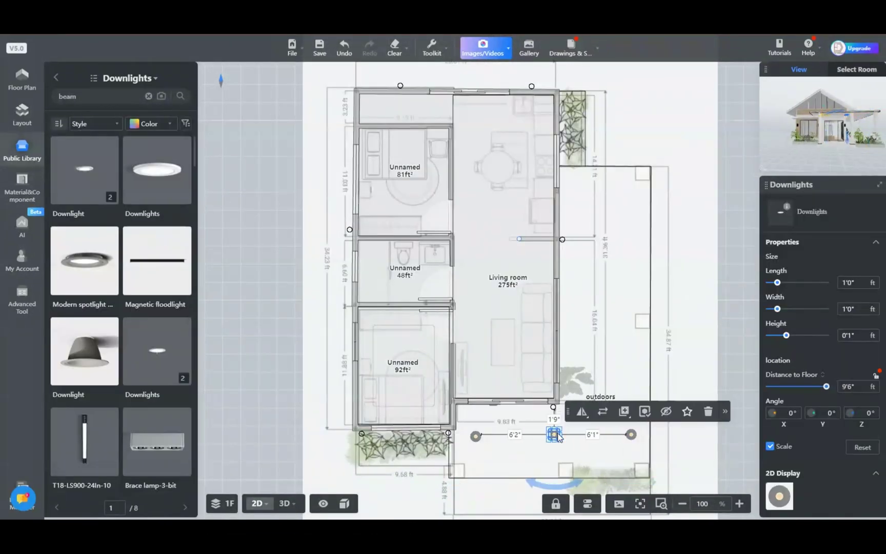
{"action": "left_click", "coordinate": [631, 434]}
{"action": "left_click", "coordinate": [524, 456]}
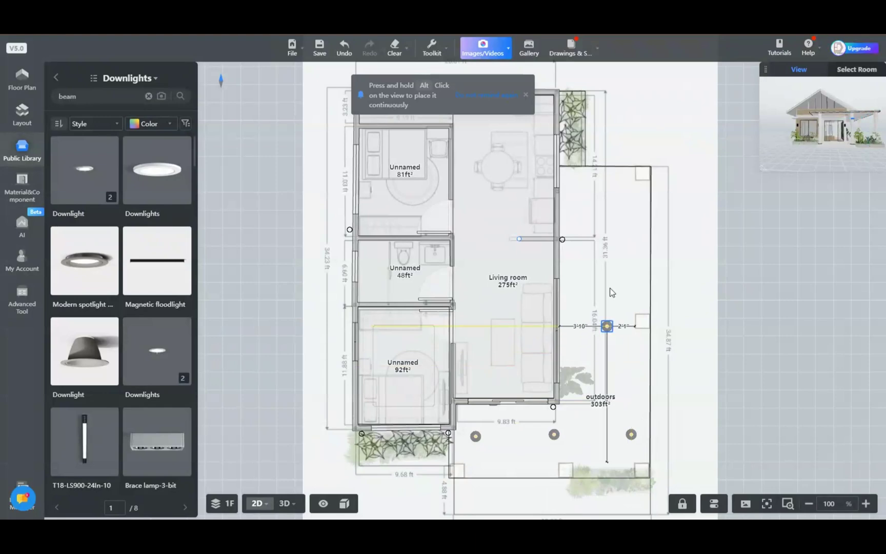
{"action": "left_click", "coordinate": [609, 188]}
Draw a rectangular wall enclosure about 80 ft by 70 ft around the whole house.
{"action": "mouse_move", "coordinate": [508, 179]}
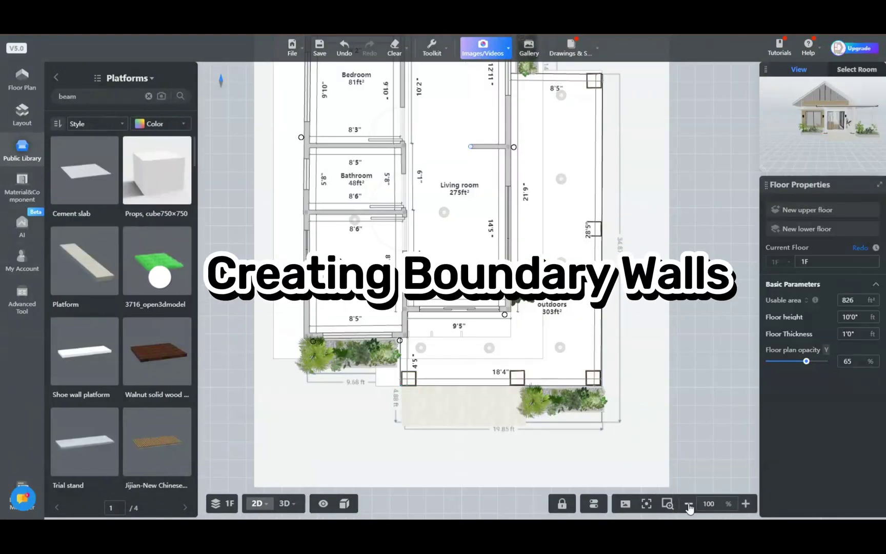
{"action": "scroll", "coordinate": [404, 340], "scroll_direction": "down", "scroll_amount": 5}
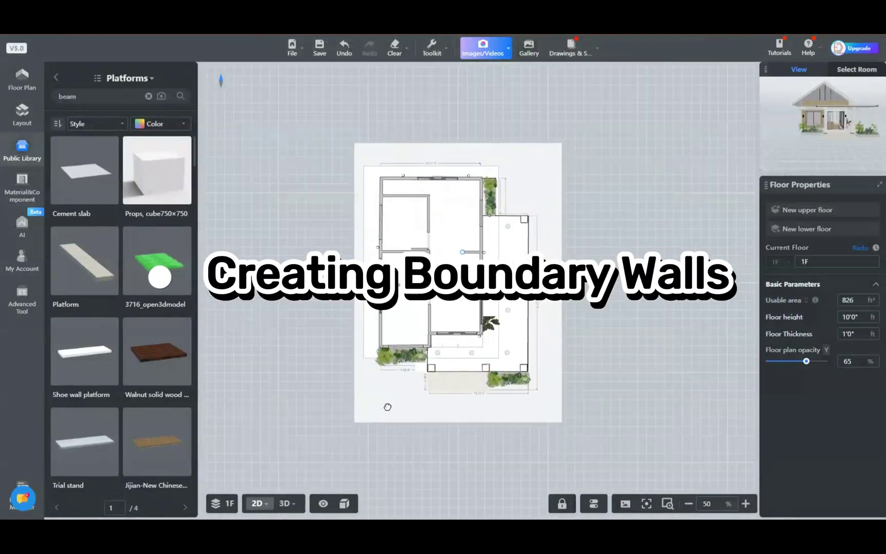
{"action": "left_click", "coordinate": [22, 78]}
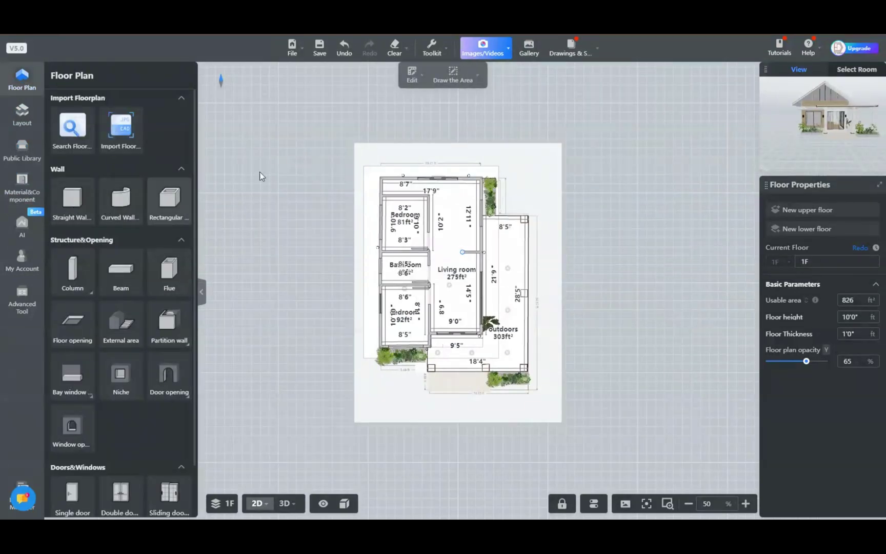
{"action": "left_click", "coordinate": [170, 200]}
{"action": "left_click", "coordinate": [260, 91]}
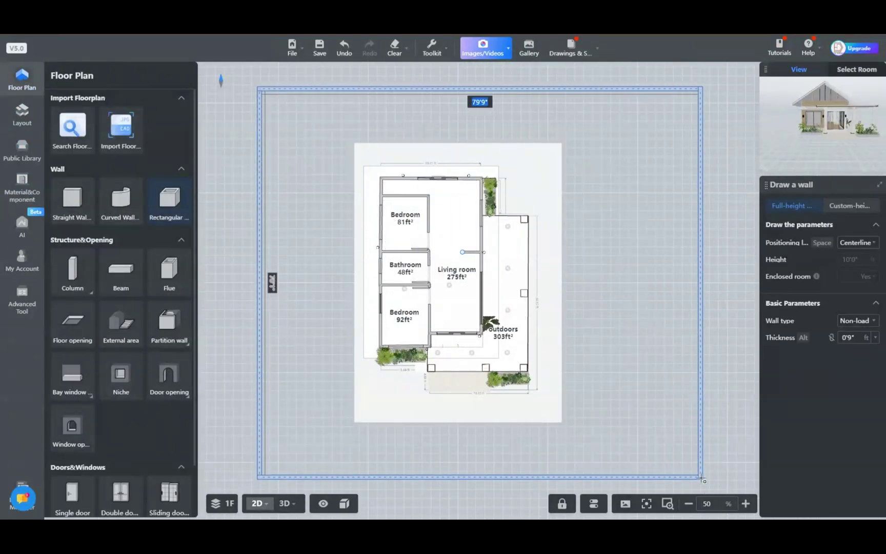
{"action": "left_click", "coordinate": [702, 478]}
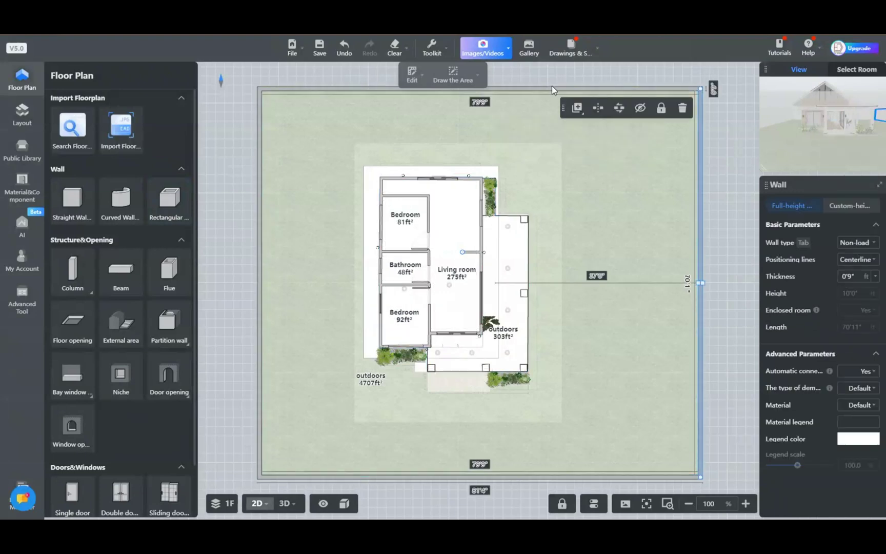
Switch all four boundary walls to custom height.
{"action": "left_click", "coordinate": [343, 477]}
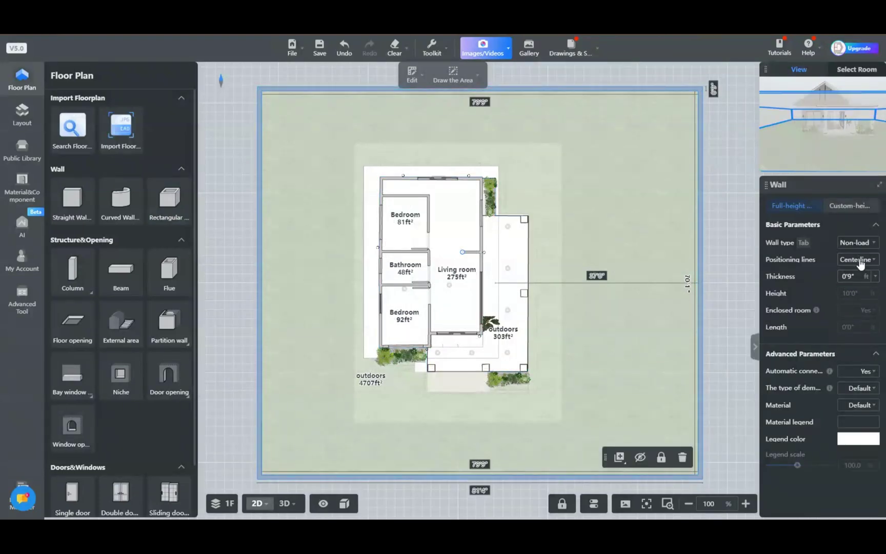
{"action": "left_click", "coordinate": [846, 213]}
Set the height and thickness of the four boundary walls to 0.
{"action": "left_click_drag", "start_coordinate": [861, 292], "coordinate": [813, 285]}
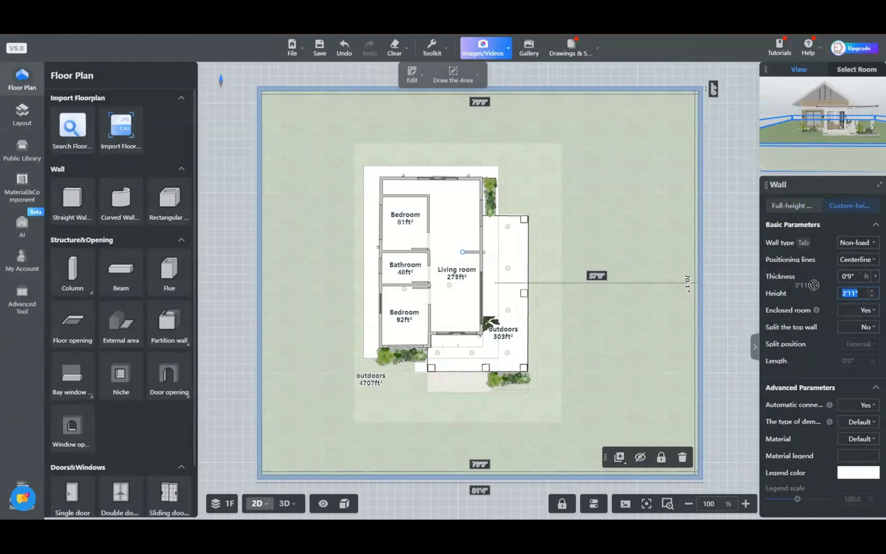
{"action": "type", "text": "0"}
{"action": "key", "text": "Return"}
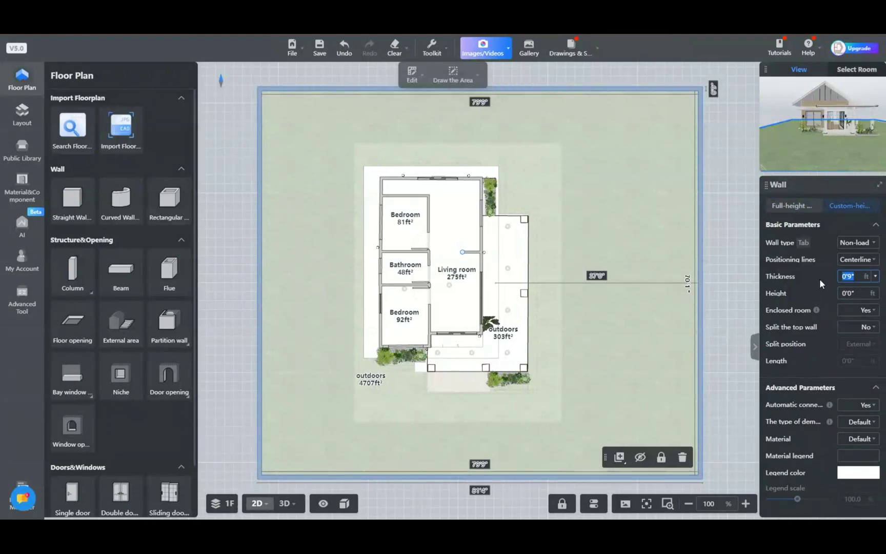
{"action": "type", "text": "0"}
{"action": "key", "text": "Return"}
{"action": "left_click", "coordinate": [728, 334]}
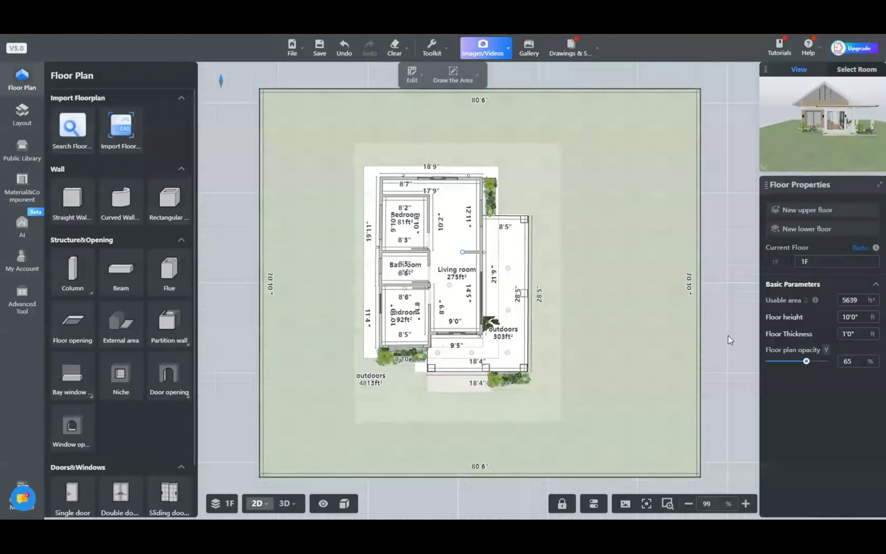
{"action": "left_click", "coordinate": [615, 390]}
{"action": "left_click", "coordinate": [730, 328]}
Inspect the boundary in 3D and undo the zero height and thickness settings.
{"action": "left_click", "coordinate": [285, 503]}
{"action": "left_click_drag", "start_coordinate": [425, 458], "coordinate": [469, 447]}
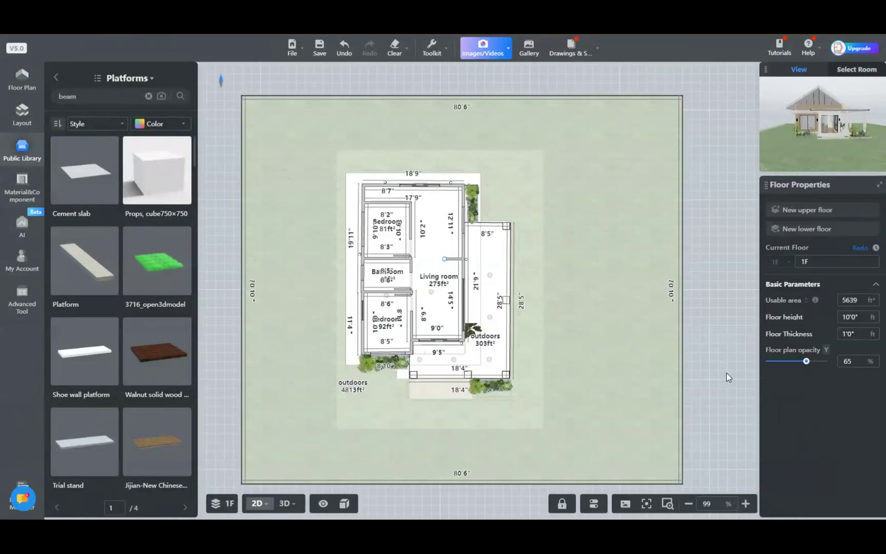
{"action": "key", "text": "ctrl+z"}
Move the four boundary walls closer to the house so they enclose about 53'7" by 58'5".
{"action": "left_click_drag", "start_coordinate": [683, 354], "coordinate": [587, 337]}
{"action": "left_click_drag", "start_coordinate": [453, 483], "coordinate": [469, 441]}
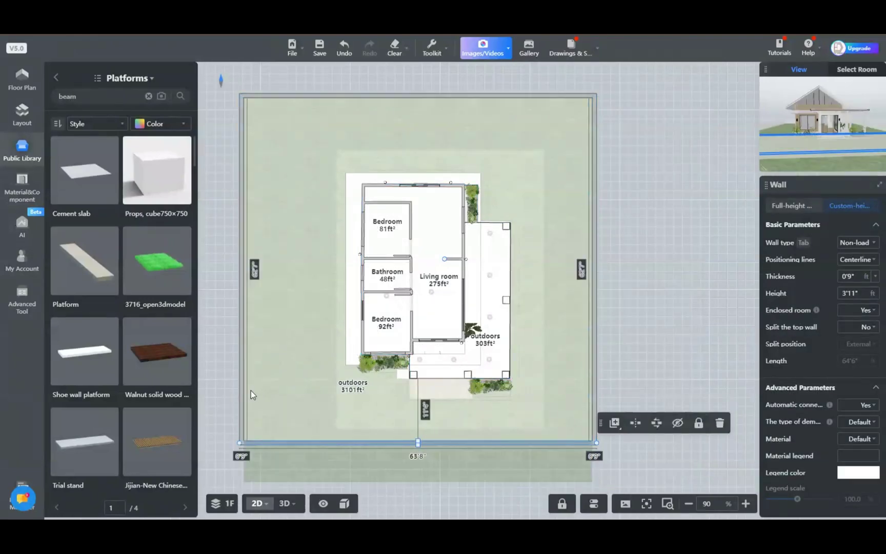
{"action": "left_click_drag", "start_coordinate": [243, 393], "coordinate": [285, 383]}
{"action": "left_click_drag", "start_coordinate": [468, 97], "coordinate": [465, 127]}
{"action": "left_click_drag", "start_coordinate": [595, 270], "coordinate": [576, 272]}
{"action": "left_click", "coordinate": [683, 385]}
Find the long Plant potting hedge among the outdoor plants and flowers and bring it into the front yard.
{"action": "left_click", "coordinate": [22, 152]}
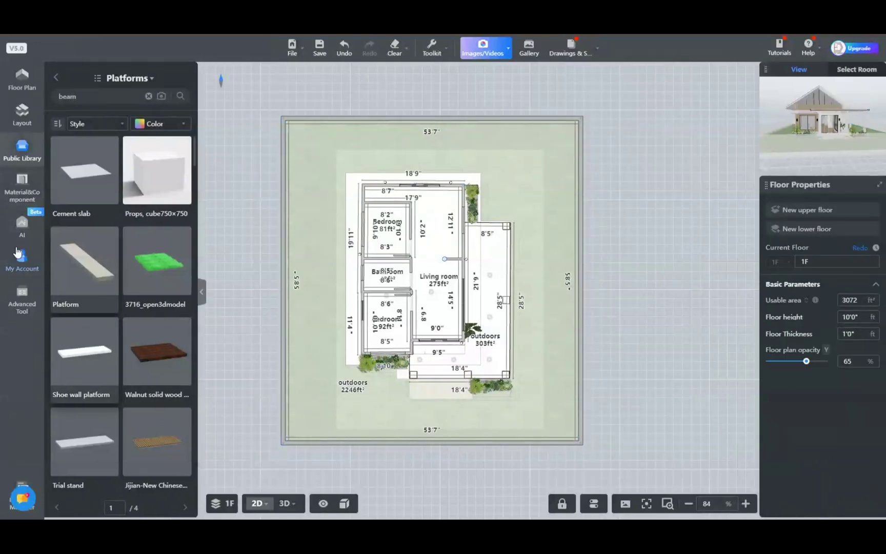
{"action": "left_click", "coordinate": [91, 434]}
{"action": "left_click", "coordinate": [163, 205]}
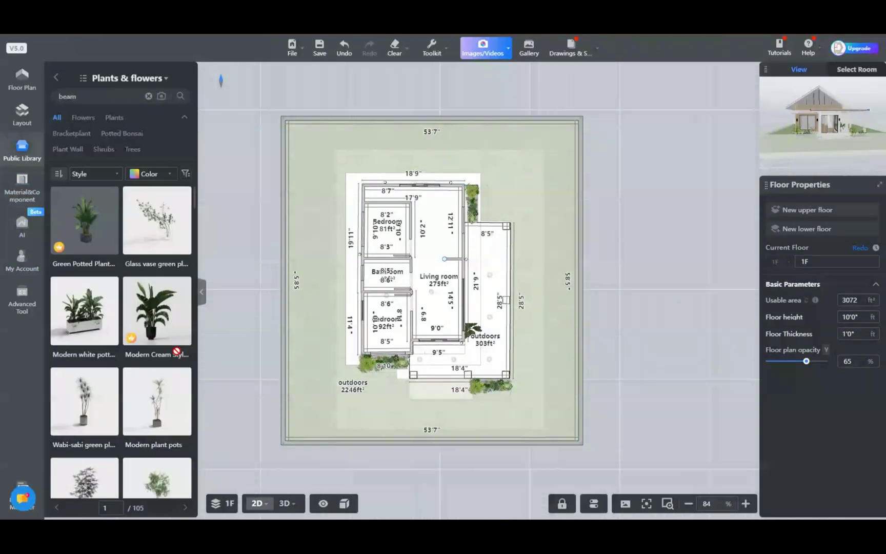
{"action": "left_click", "coordinate": [743, 503]}
{"action": "left_click_drag", "start_coordinate": [432, 434], "coordinate": [367, 320]}
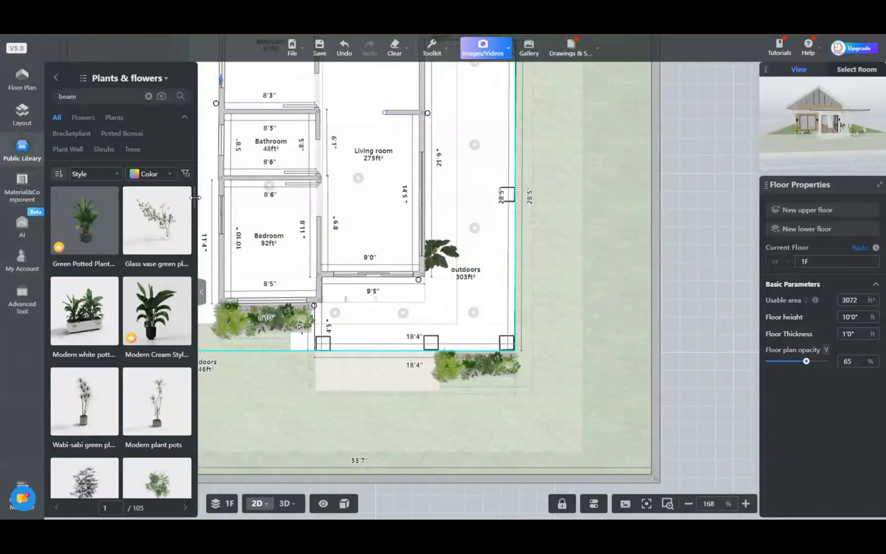
{"action": "left_click_drag", "start_coordinate": [195, 198], "coordinate": [195, 229]}
{"action": "left_click", "coordinate": [145, 198]}
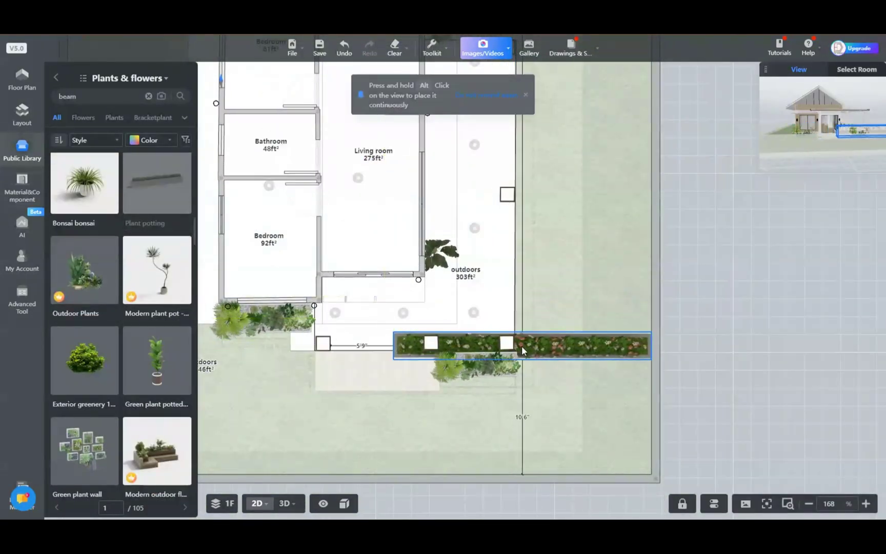
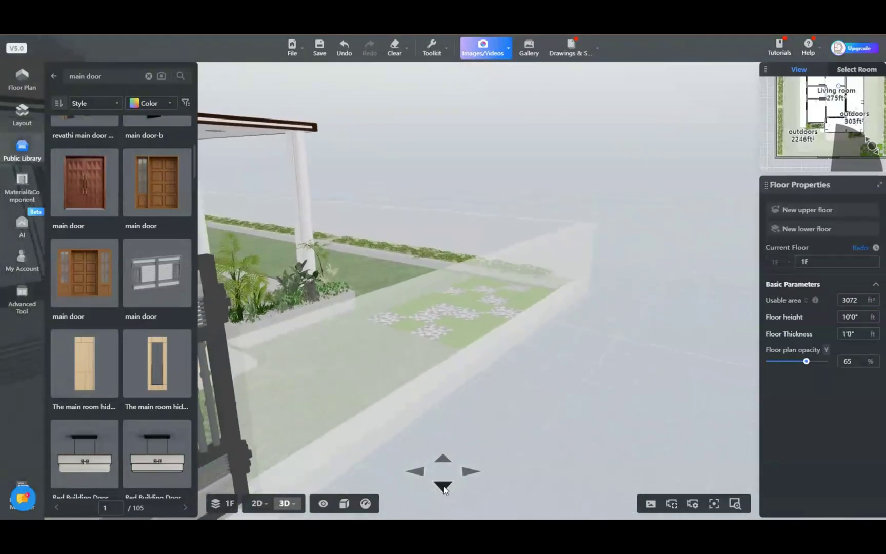
Check the double gate's fit in the front boundary wall in plan and in 3D.
{"action": "left_click", "coordinate": [443, 485]}
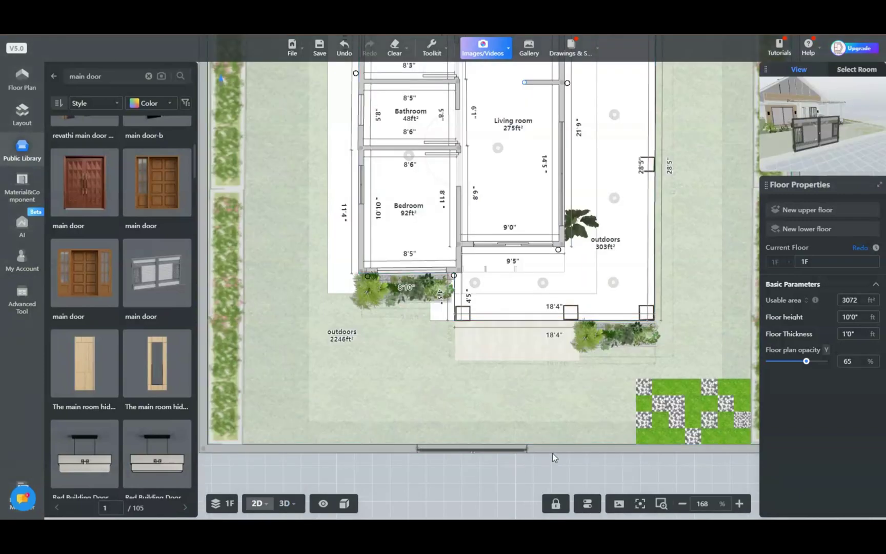
{"action": "left_click", "coordinate": [552, 450]}
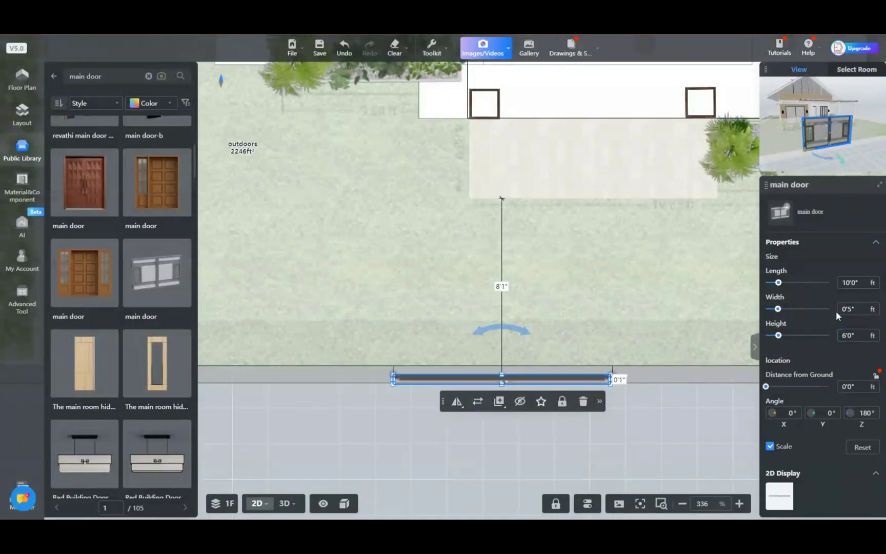
{"action": "left_click", "coordinate": [395, 489]}
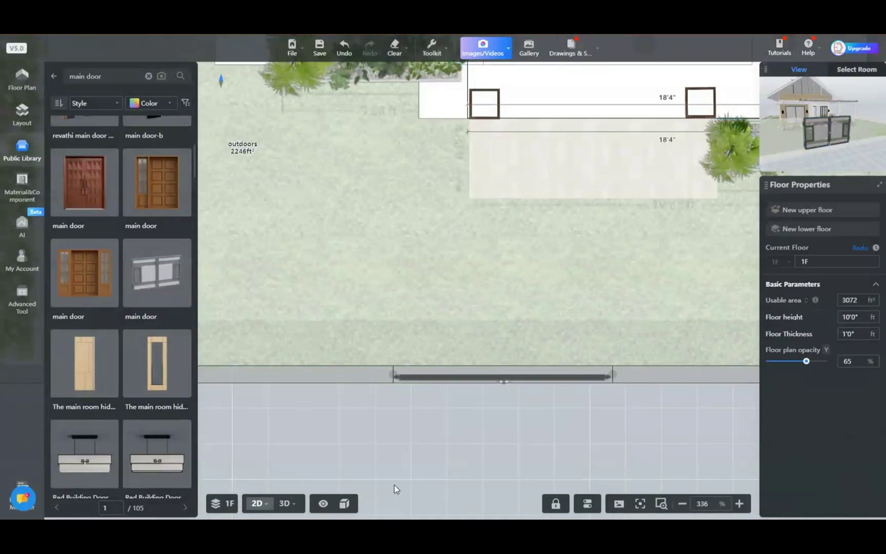
{"action": "left_click", "coordinate": [285, 504]}
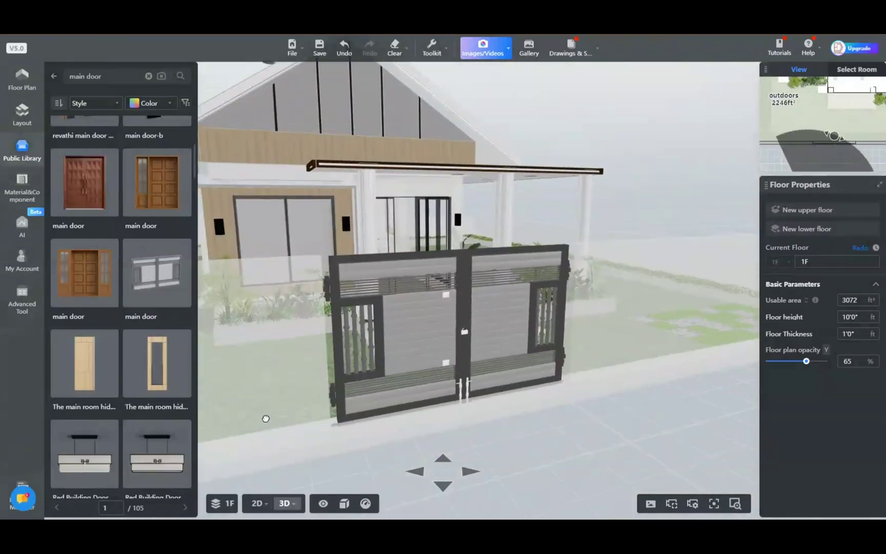
Find the 2-Main foundation slab among the library models and place it just outside the front boundary wall.
{"action": "left_click", "coordinate": [257, 504]}
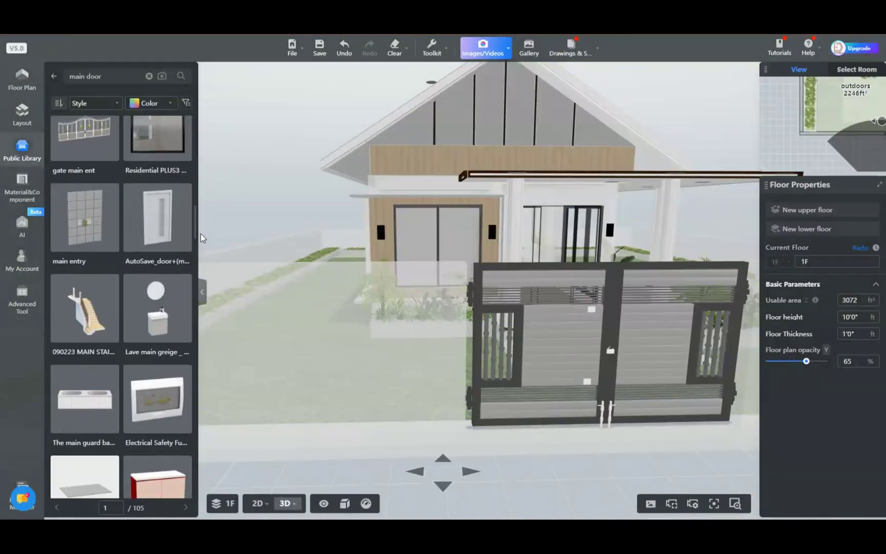
{"action": "scroll", "coordinate": [203, 243], "scroll_direction": "down", "scroll_amount": 2}
{"action": "scroll", "coordinate": [203, 243], "scroll_direction": "down", "scroll_amount": 5}
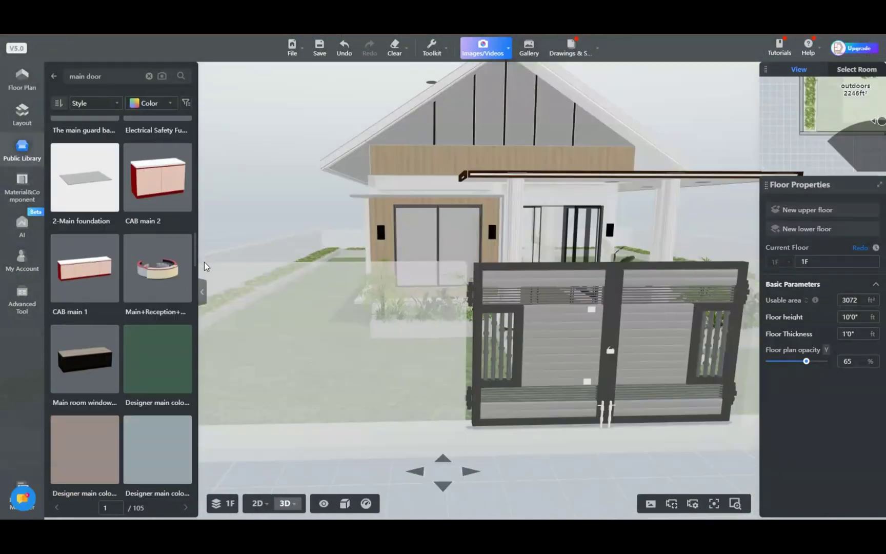
{"action": "left_click", "coordinate": [107, 148]}
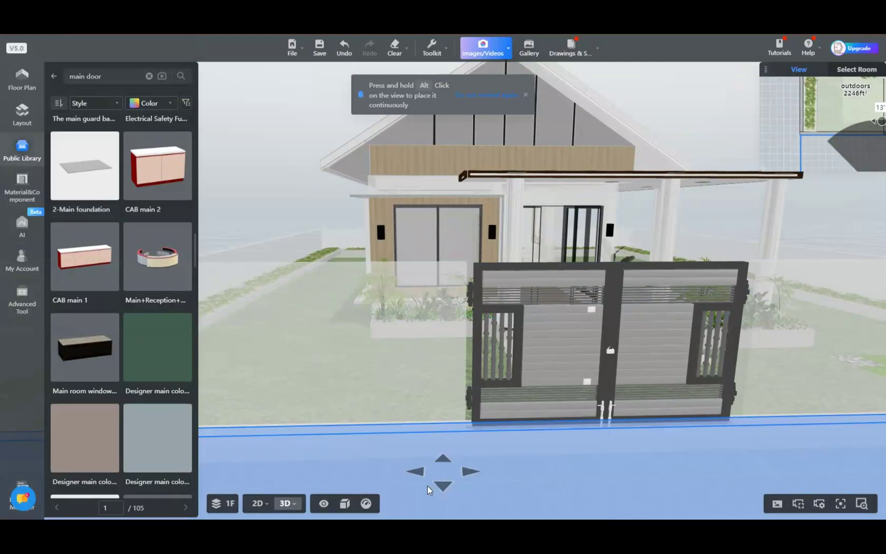
{"action": "left_click", "coordinate": [429, 486]}
{"action": "left_click", "coordinate": [261, 503]}
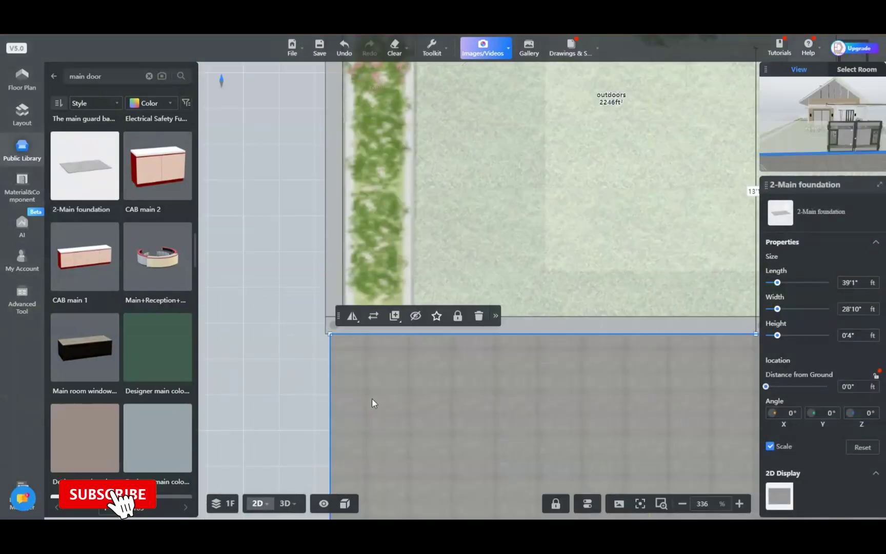
Reduce the foundation slab's width to about 9'8" and stretch it along the full length of the front boundary wall.
{"action": "left_click", "coordinate": [682, 504]}
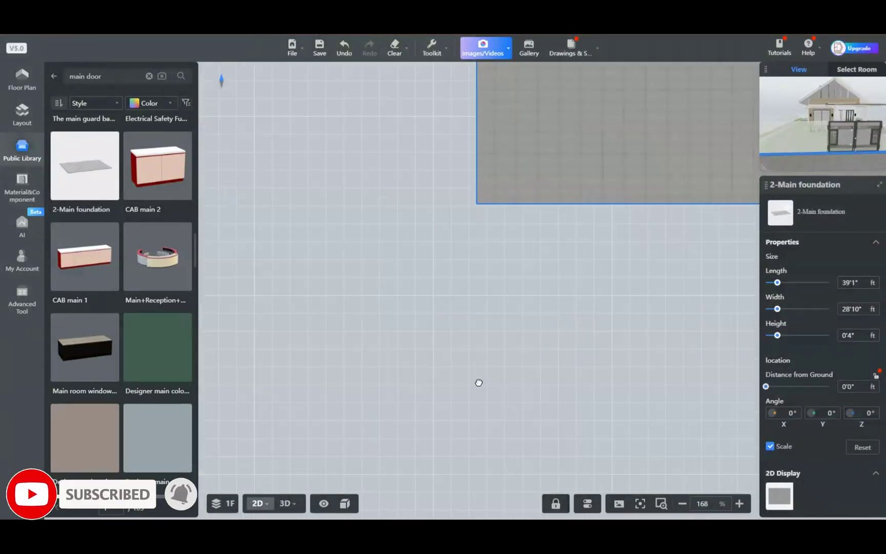
{"action": "left_click_drag", "start_coordinate": [438, 319], "coordinate": [436, 184]}
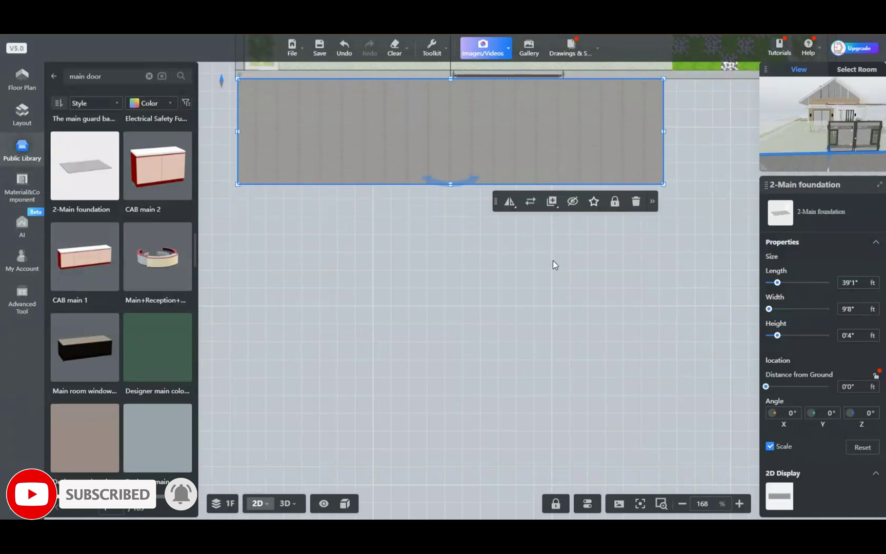
{"action": "left_click_drag", "start_coordinate": [554, 263], "coordinate": [423, 419]}
{"action": "left_click_drag", "start_coordinate": [534, 289], "coordinate": [716, 231]}
{"action": "left_click", "coordinate": [520, 379]}
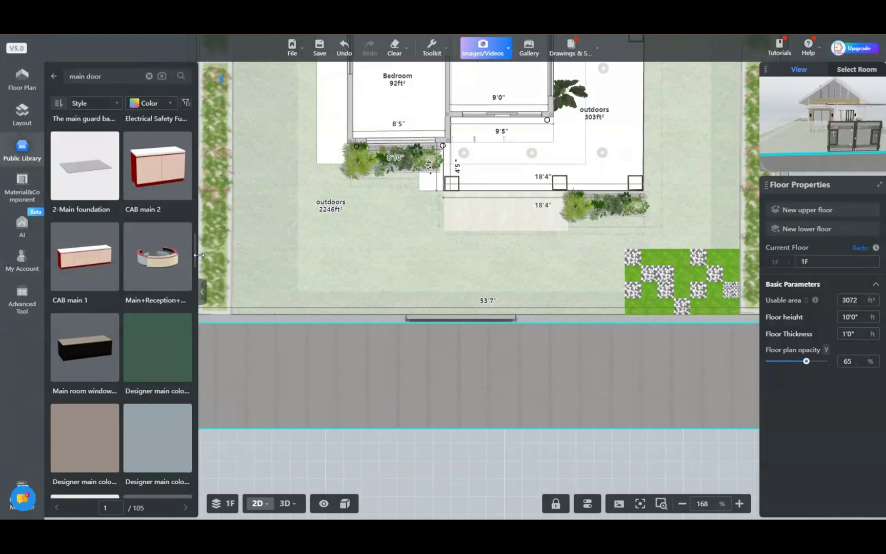
Place a main gate panel with diagonal lines flush against the outside of the front wall and set its height to 6'0".
{"action": "left_click_drag", "start_coordinate": [196, 259], "coordinate": [198, 129]}
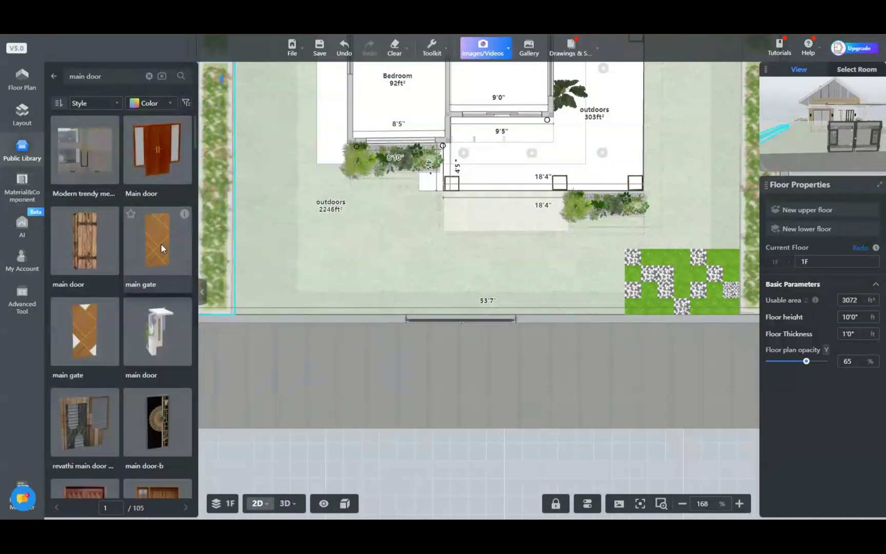
{"action": "left_click", "coordinate": [161, 245]}
{"action": "left_click", "coordinate": [326, 325]}
{"action": "left_click_drag", "start_coordinate": [340, 347], "coordinate": [302, 359]}
{"action": "left_click", "coordinate": [304, 333]}
{"action": "type", "text": "0"}
{"action": "key", "text": "Return"}
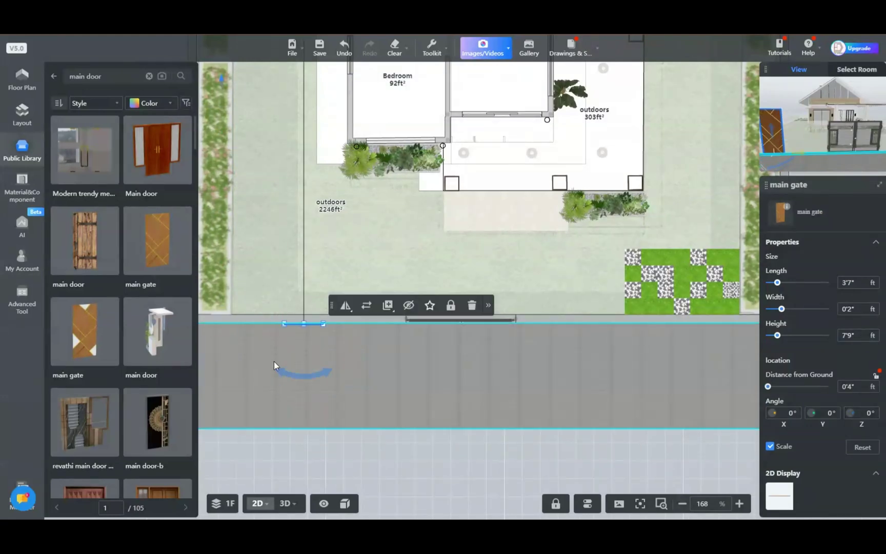
{"action": "right_click_drag", "start_coordinate": [261, 360], "coordinate": [341, 392]}
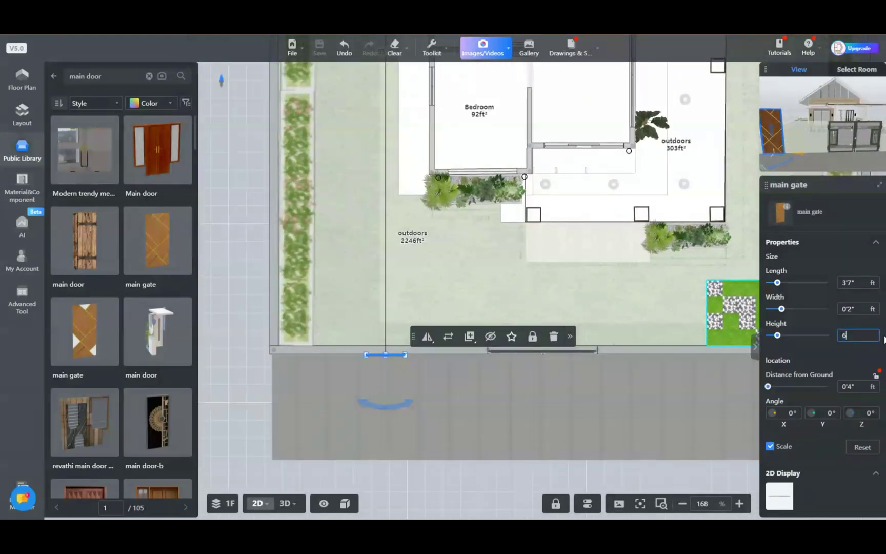
{"action": "key", "text": "Return"}
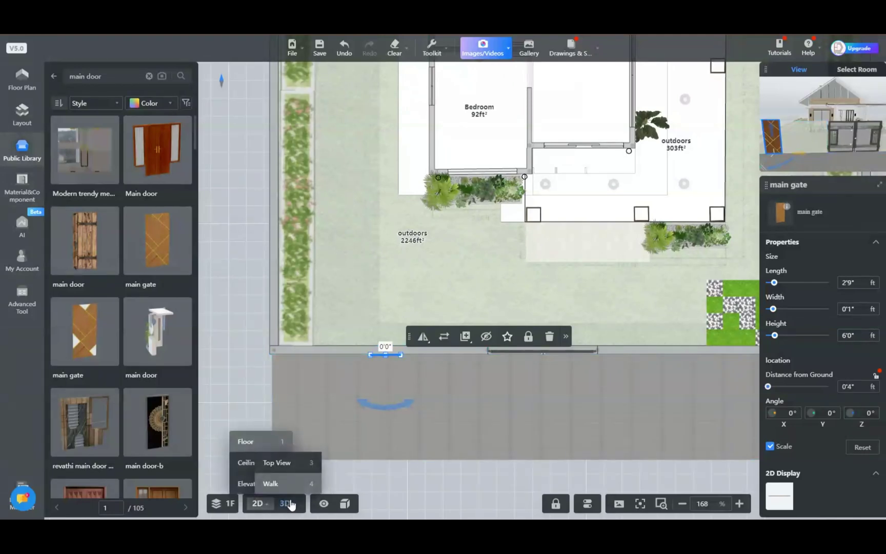
Replace the panel's brown surface with a light Wood Grain material from the Wood category, keeping the yellow lines.
{"action": "left_click", "coordinate": [286, 503]}
{"action": "left_click", "coordinate": [416, 471]}
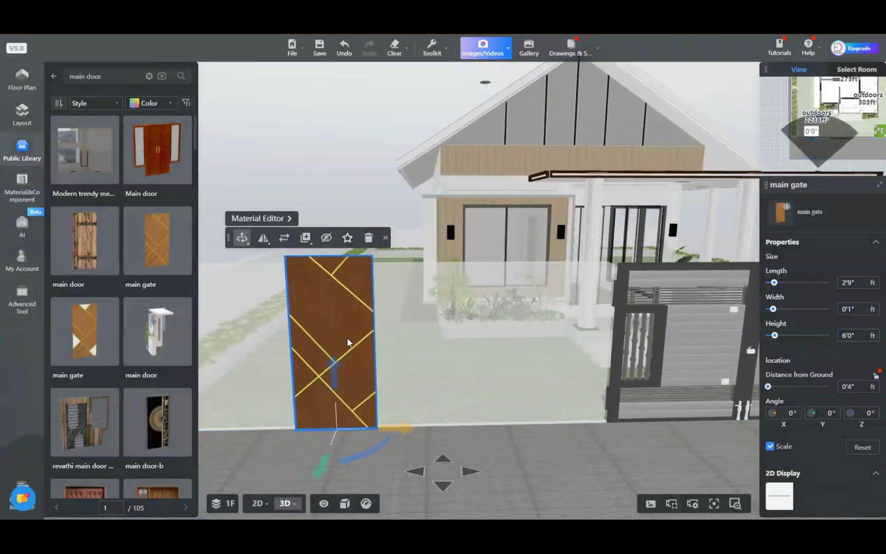
{"action": "left_click", "coordinate": [263, 219]}
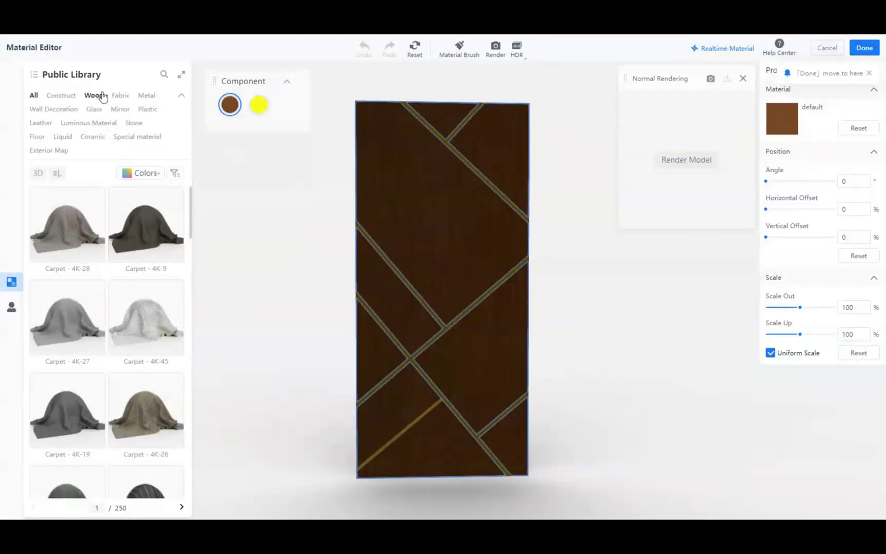
{"action": "left_click", "coordinate": [94, 95]}
{"action": "scroll", "coordinate": [154, 359], "scroll_direction": "down", "scroll_amount": 3}
{"action": "mouse_move", "coordinate": [175, 402]}
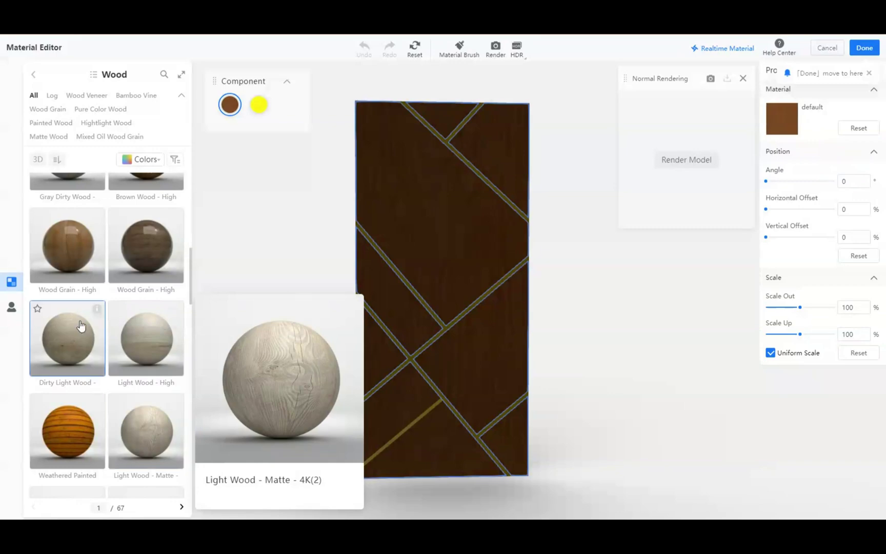
{"action": "scroll", "coordinate": [191, 308], "scroll_direction": "down", "scroll_amount": 5}
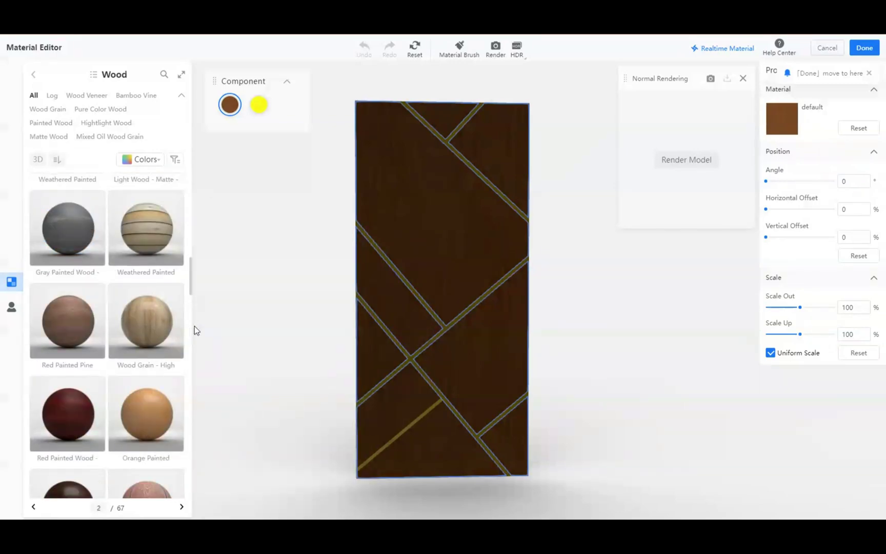
{"action": "mouse_move", "coordinate": [179, 300]}
{"action": "left_click_drag", "start_coordinate": [141, 331], "coordinate": [451, 229]}
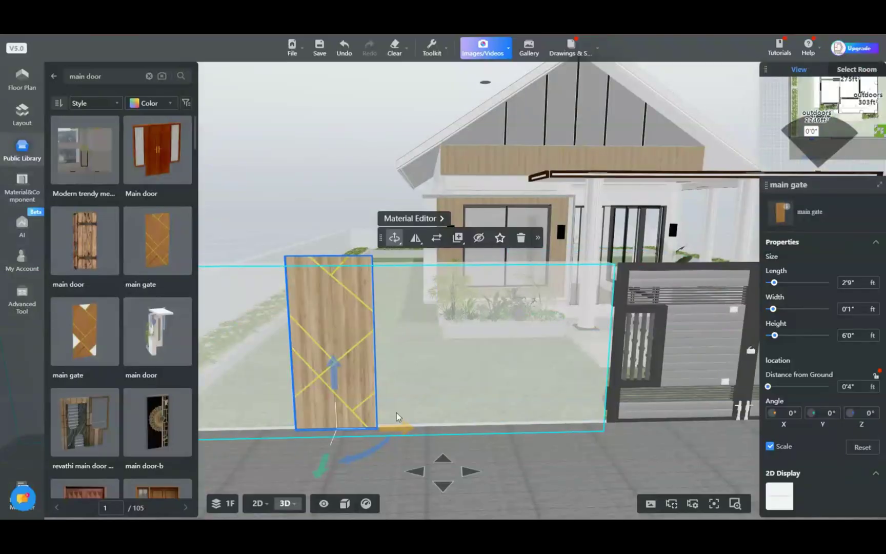
Duplicate the wooden panel, place the copy on the front wall between it and the gate, and reselect the original.
{"action": "left_click", "coordinate": [458, 260]}
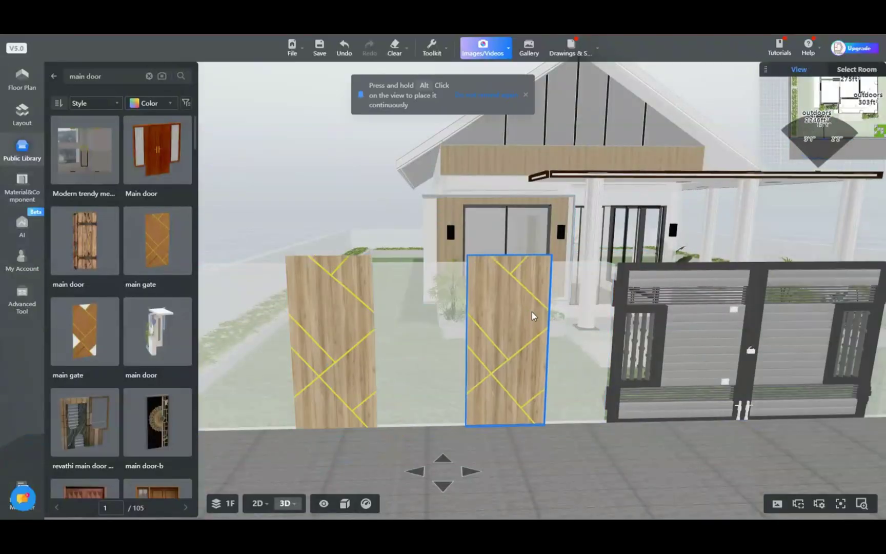
{"action": "left_click", "coordinate": [514, 316]}
{"action": "left_click", "coordinate": [415, 471]}
{"action": "left_click", "coordinate": [431, 352]}
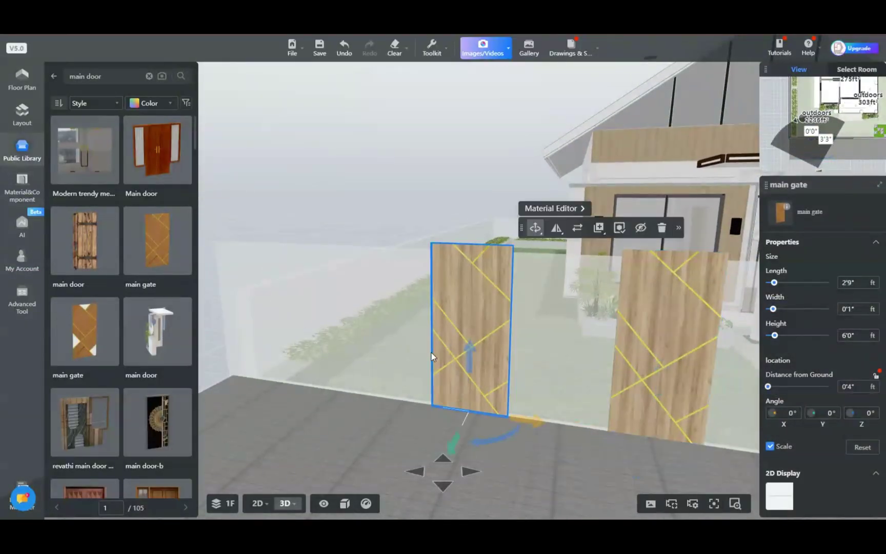
{"action": "mouse_move", "coordinate": [598, 228]}
{"action": "left_click", "coordinate": [597, 250]}
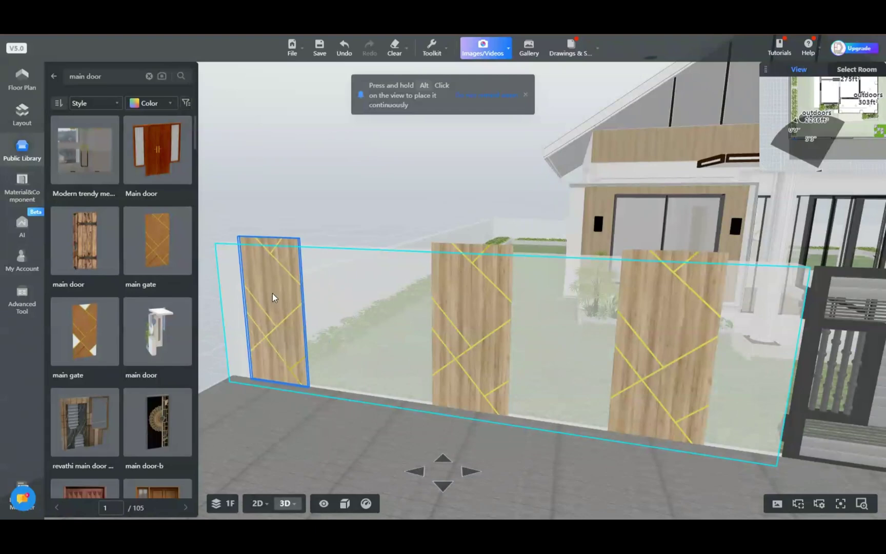
{"action": "left_click", "coordinate": [313, 321]}
{"action": "key", "text": "ctrl+z"}
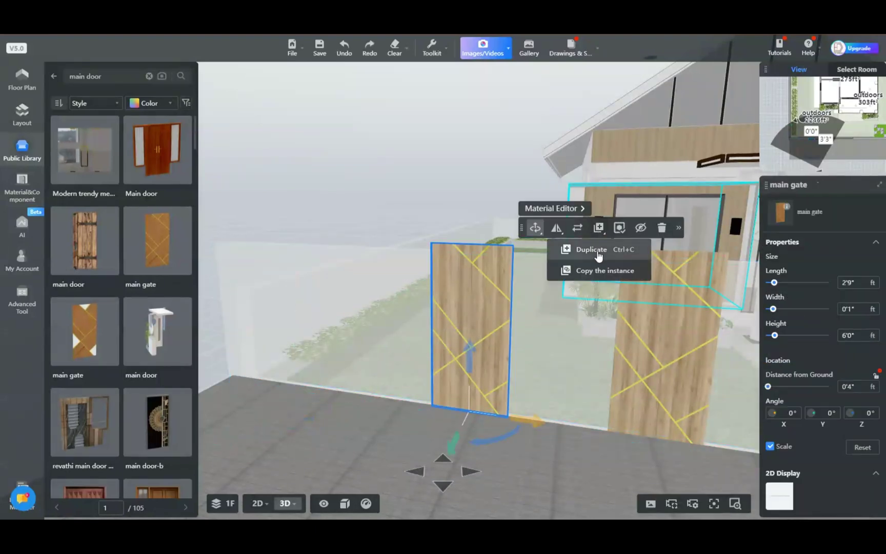
Place another copy of the wooden panel on the front wall near its far corner and check the panel spacing in plan.
{"action": "left_click", "coordinate": [599, 255]}
{"action": "left_click", "coordinate": [313, 326]}
{"action": "left_click", "coordinate": [482, 334]}
{"action": "left_click", "coordinate": [256, 504]}
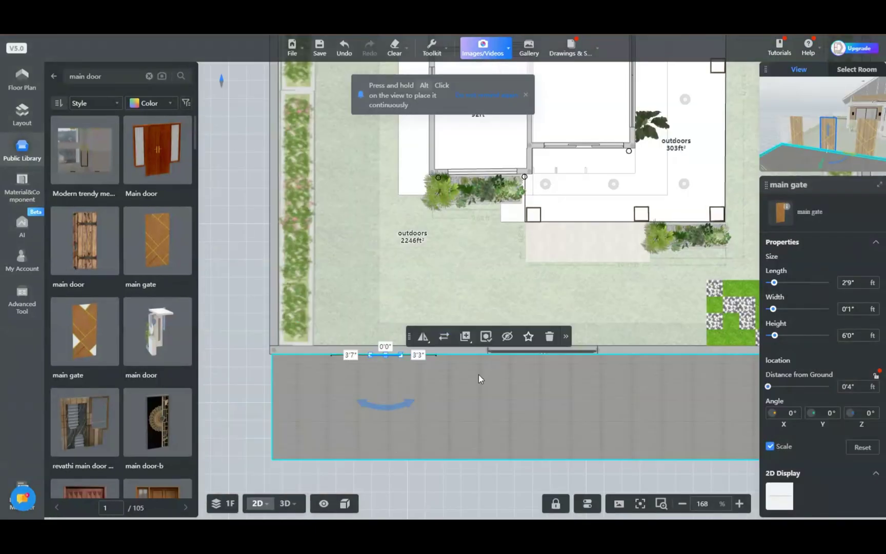
{"action": "left_click", "coordinate": [739, 504]}
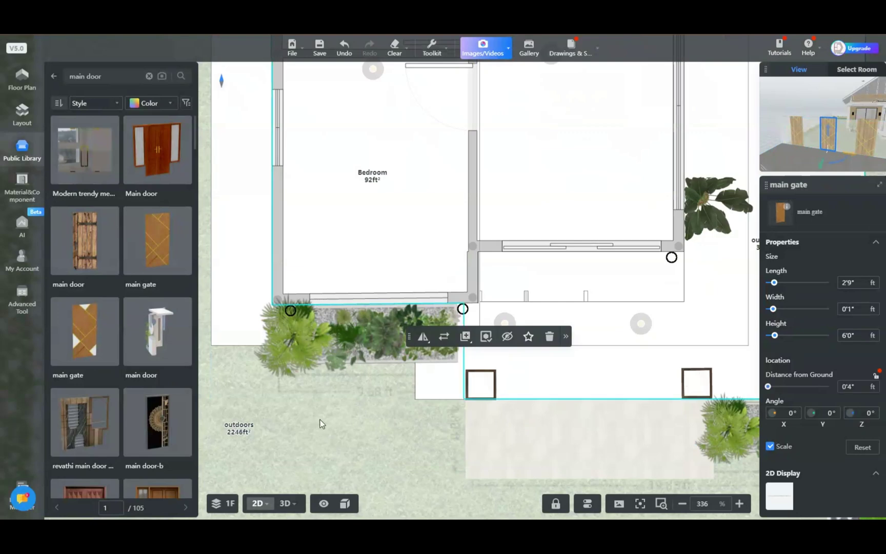
{"action": "left_click_drag", "start_coordinate": [322, 421], "coordinate": [410, 246]}
{"action": "left_click_drag", "start_coordinate": [390, 404], "coordinate": [562, 218]}
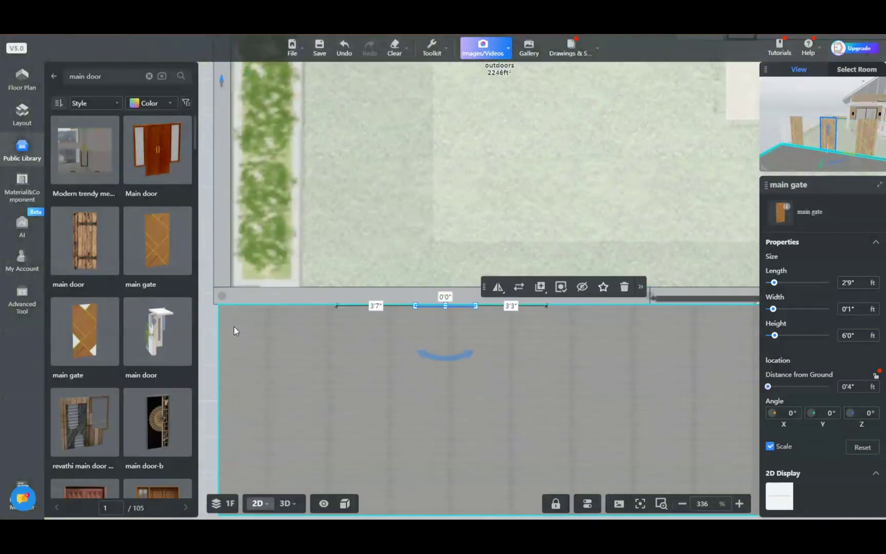
{"action": "left_click", "coordinate": [209, 324]}
{"action": "left_click_drag", "start_coordinate": [626, 365], "coordinate": [507, 377]}
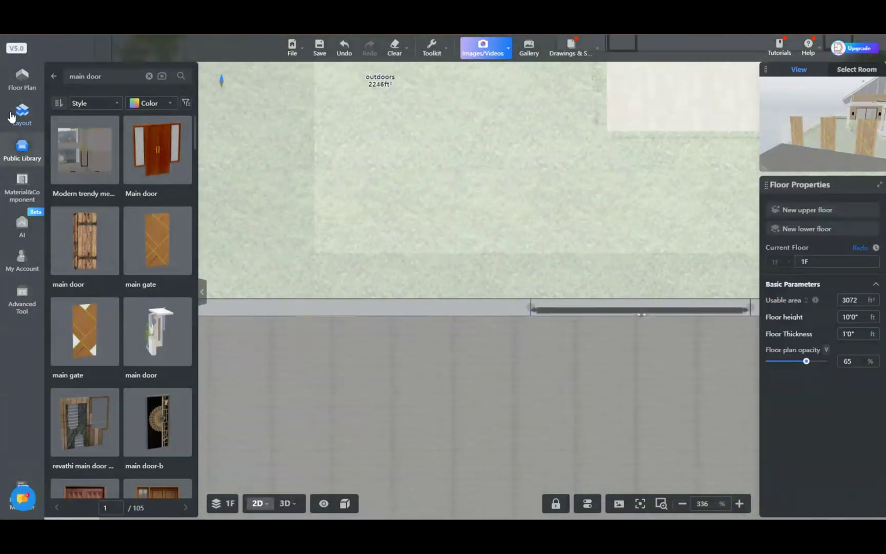
Place the Outdoor plants-8 planter from the plants library and align it lengthwise along the outside of the front wall.
{"action": "left_click", "coordinate": [22, 148]}
{"action": "left_click", "coordinate": [82, 421]}
{"action": "left_click", "coordinate": [166, 228]}
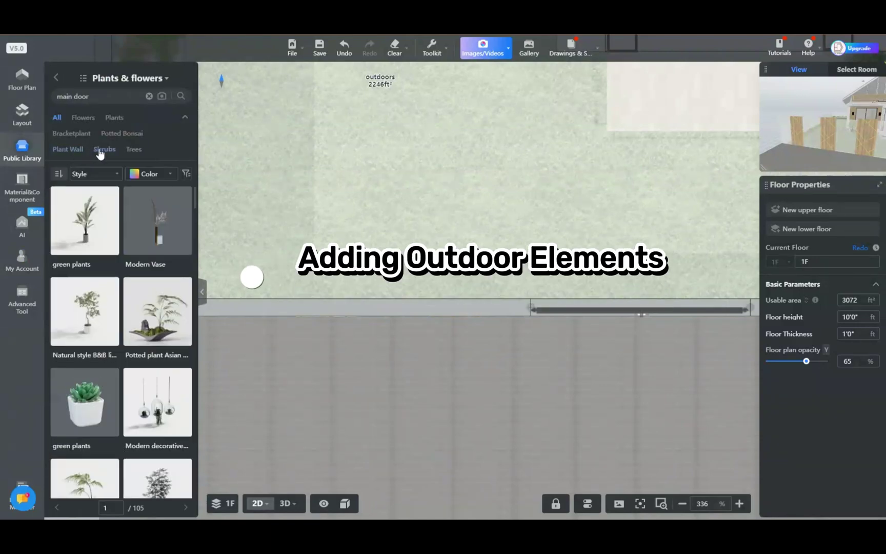
{"action": "left_click", "coordinate": [115, 118]}
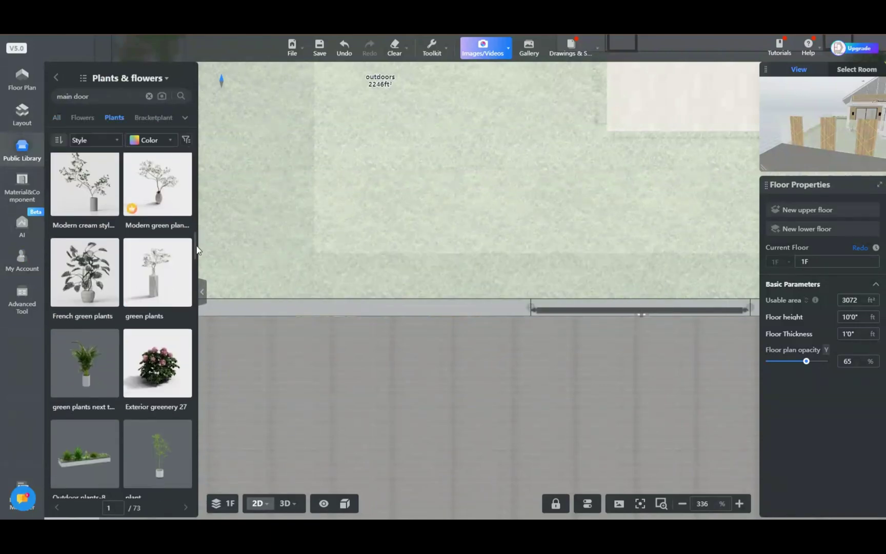
{"action": "scroll", "coordinate": [103, 308], "scroll_direction": "down", "scroll_amount": 5}
{"action": "left_click", "coordinate": [110, 344]}
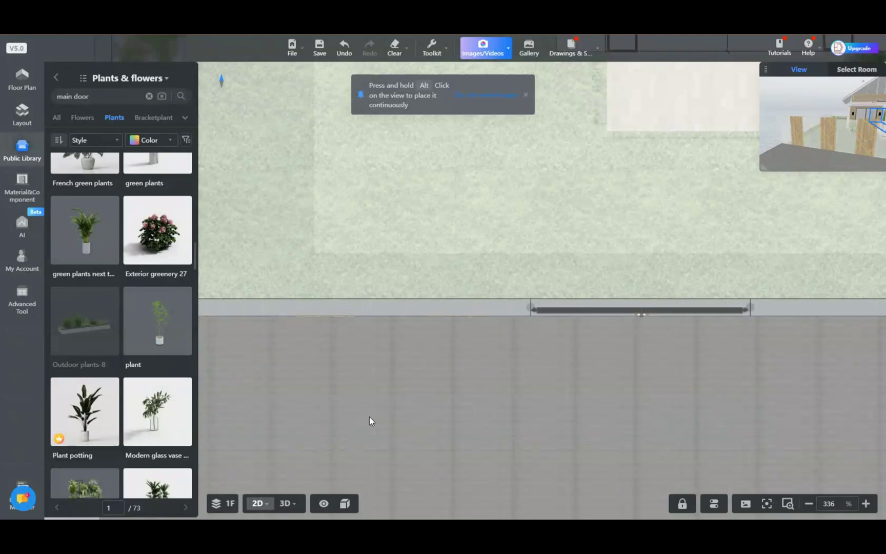
{"action": "left_click", "coordinate": [423, 380]}
{"action": "scroll", "coordinate": [423, 381], "scroll_direction": "down", "scroll_amount": 5}
{"action": "left_click_drag", "start_coordinate": [448, 310], "coordinate": [375, 500]}
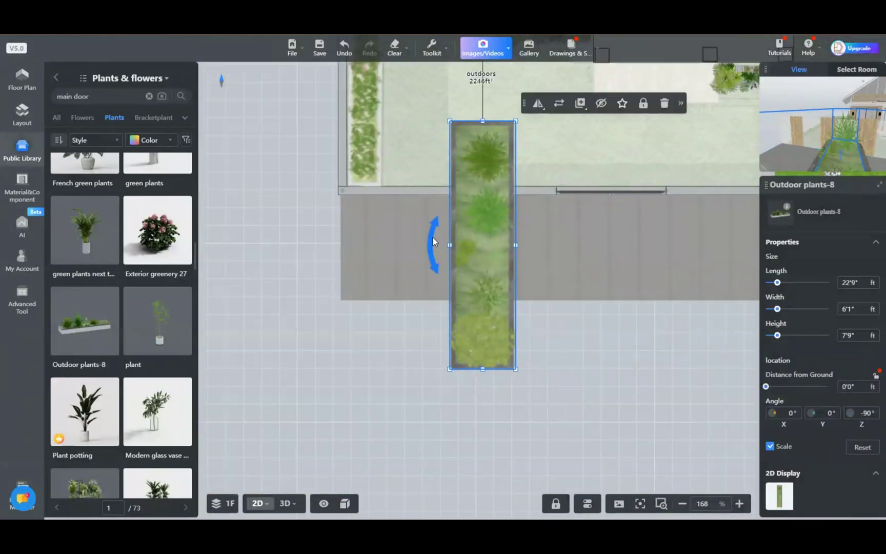
{"action": "left_click_drag", "start_coordinate": [432, 242], "coordinate": [496, 215]}
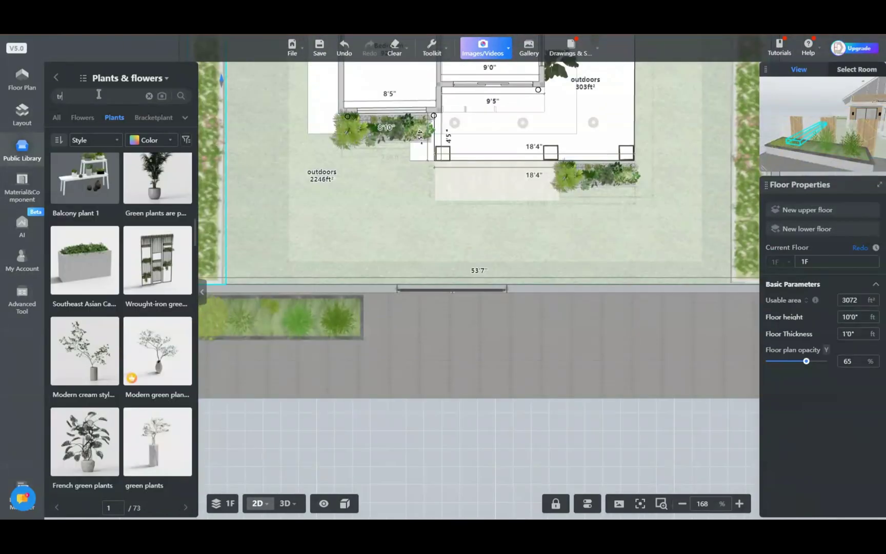
Search the model library for "tree" and place the bare-branched Tree model at the front end of the side hedge.
{"action": "left_click", "coordinate": [99, 94]}
{"action": "key", "text": "Return"}
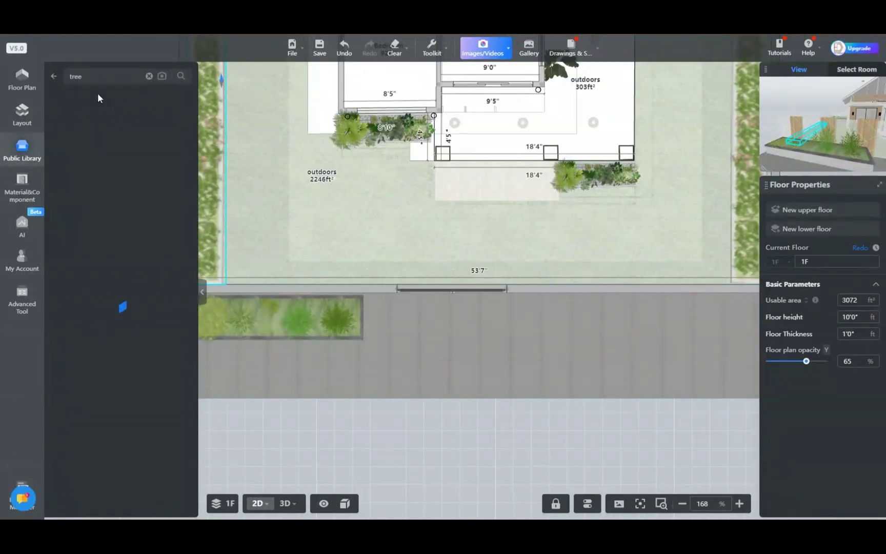
{"action": "left_click", "coordinate": [86, 332]}
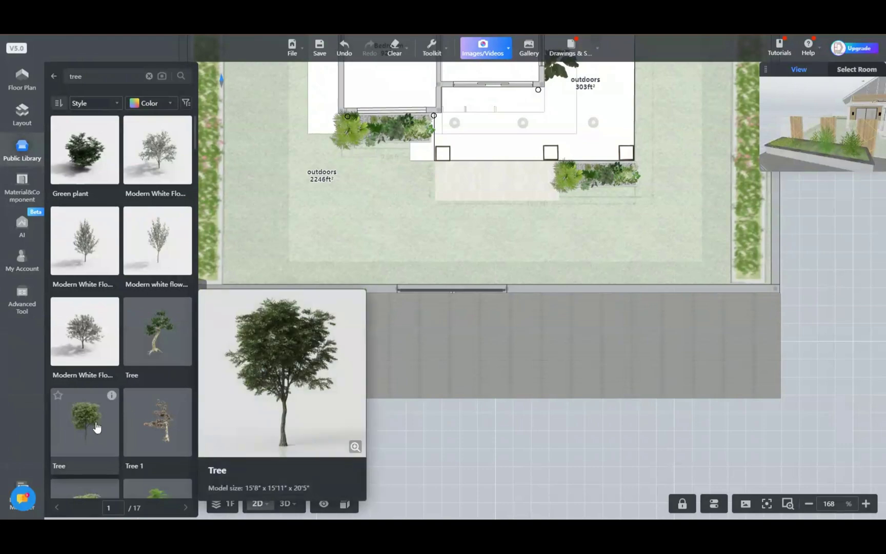
{"action": "left_click", "coordinate": [95, 424]}
{"action": "left_click", "coordinate": [757, 246]}
Duplicate the tree twice, placing one copy midway along the same side hedge and the other at its rear corner.
{"action": "left_click_drag", "start_coordinate": [406, 428], "coordinate": [307, 452]}
{"action": "left_click_drag", "start_coordinate": [715, 158], "coordinate": [572, 330]}
{"action": "mouse_move", "coordinate": [489, 340]}
{"action": "left_click", "coordinate": [486, 359]}
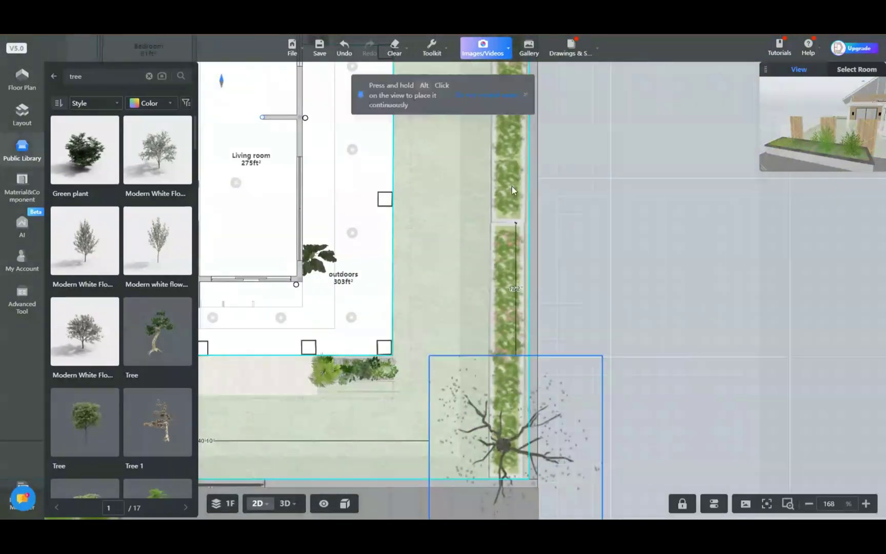
{"action": "left_click", "coordinate": [516, 189]}
{"action": "left_click_drag", "start_coordinate": [675, 110], "coordinate": [626, 416]}
{"action": "mouse_move", "coordinate": [615, 392]}
{"action": "left_click", "coordinate": [615, 419]}
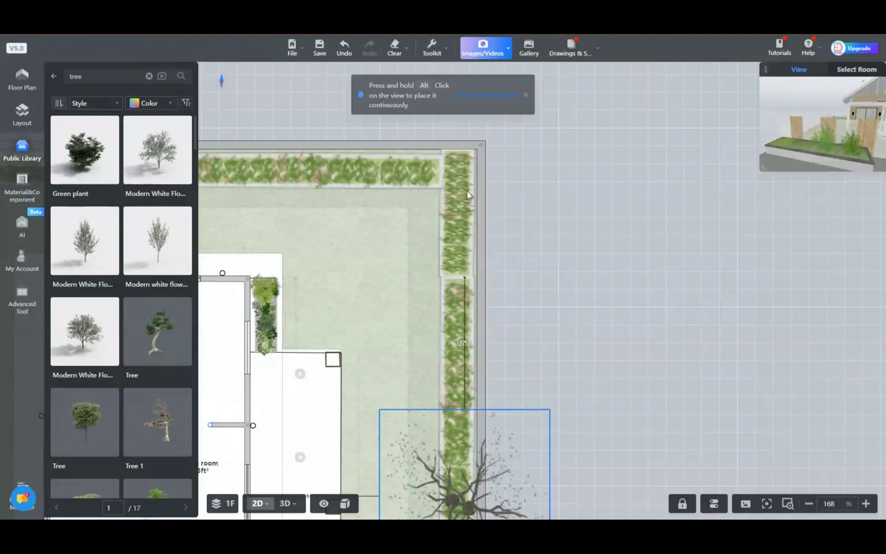
{"action": "left_click", "coordinate": [455, 175]}
Place further copies of the tree at the opposite rear corner and along the other side hedge.
{"action": "left_click_drag", "start_coordinate": [360, 313], "coordinate": [673, 282]}
{"action": "left_click_drag", "start_coordinate": [311, 197], "coordinate": [298, 242]}
{"action": "mouse_move", "coordinate": [561, 84]}
{"action": "left_click", "coordinate": [560, 107]}
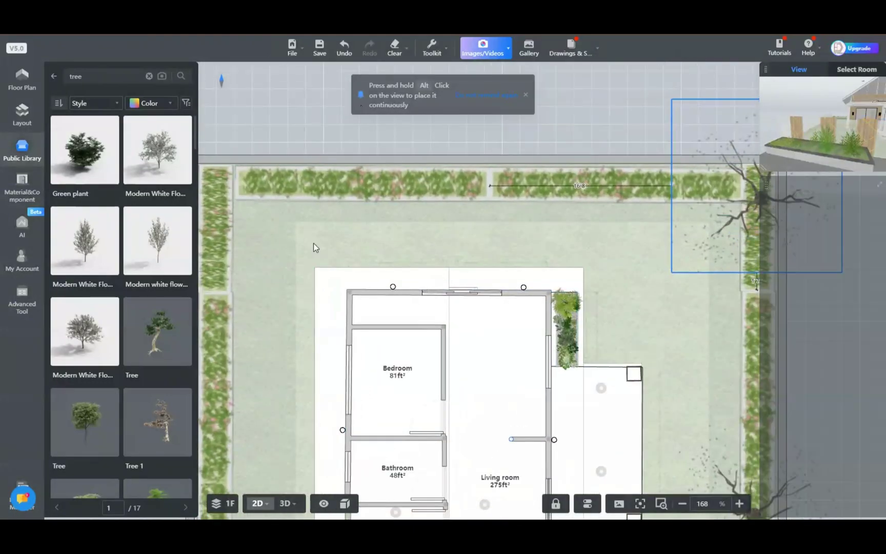
{"action": "left_click", "coordinate": [243, 201]}
{"action": "left_click_drag", "start_coordinate": [271, 355], "coordinate": [312, 98]}
{"action": "left_click_drag", "start_coordinate": [690, 470], "coordinate": [582, 260]}
{"action": "mouse_move", "coordinate": [508, 260]}
{"action": "left_click", "coordinate": [508, 285]}
{"action": "left_click", "coordinate": [731, 348]}
{"action": "left_click", "coordinate": [518, 464]}
Place the Green plant model on the lawn just inside the front wall beside the gate and enlarge it.
{"action": "left_click", "coordinate": [82, 150]}
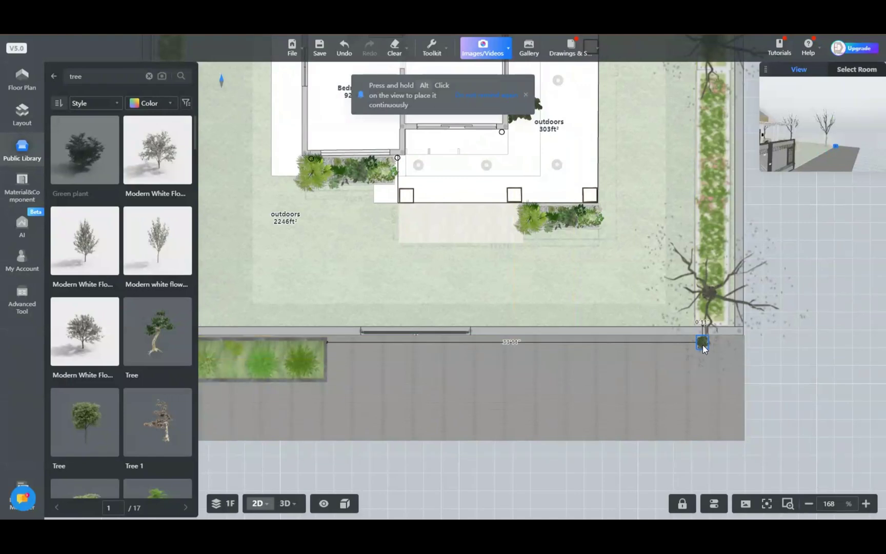
{"action": "left_click", "coordinate": [508, 320]}
{"action": "left_click_drag", "start_coordinate": [515, 313], "coordinate": [531, 297]}
{"action": "mouse_move", "coordinate": [587, 287]}
{"action": "left_click", "coordinate": [586, 305]}
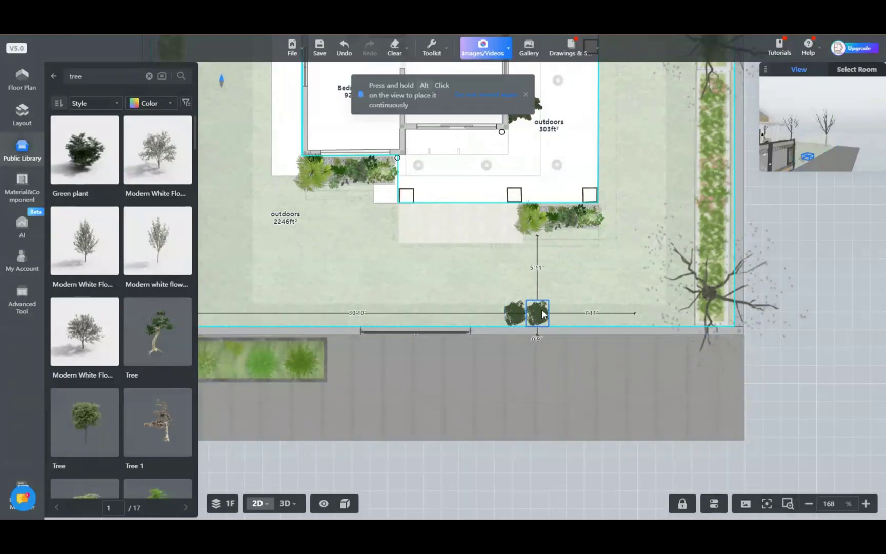
{"action": "left_click", "coordinate": [539, 312]}
{"action": "key", "text": "ctrl+z"}
Enlarge the green plant to about 2'5" by 2'10" by 2'1" and add three copies beside it along the front wall.
{"action": "left_click", "coordinate": [518, 312]}
{"action": "left_click", "coordinate": [592, 304]}
{"action": "left_click", "coordinate": [544, 314]}
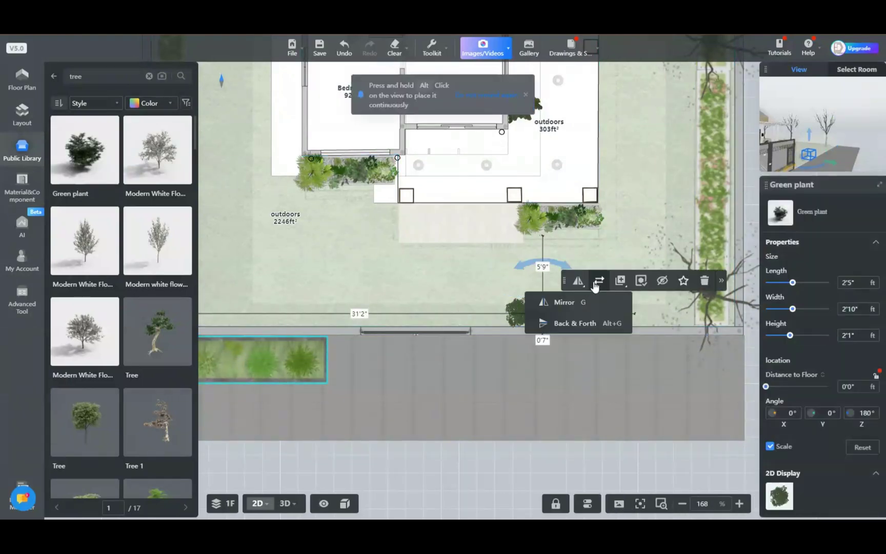
{"action": "left_click", "coordinate": [616, 304]}
{"action": "left_click", "coordinate": [569, 313]}
{"action": "left_click", "coordinate": [641, 304]}
{"action": "left_click", "coordinate": [594, 311]}
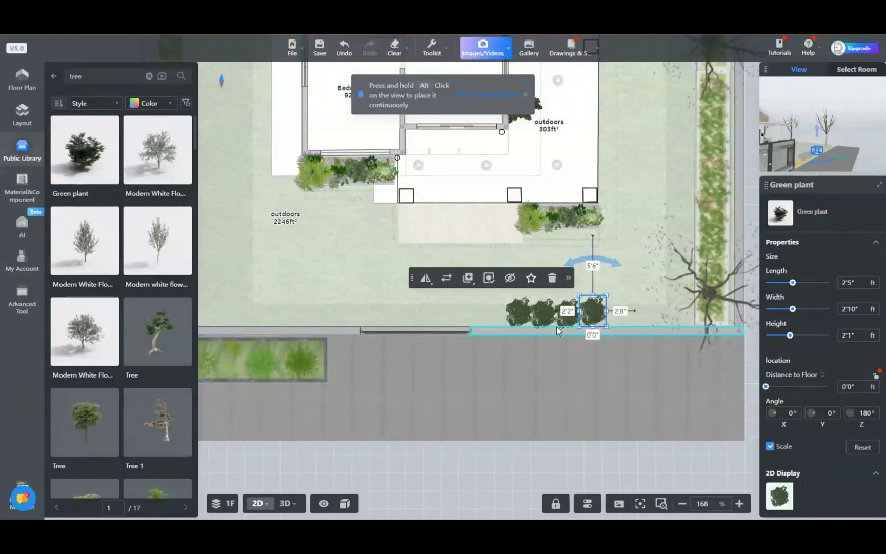
Duplicate the row of four green plants and place the copies next to it along the front wall toward the corner.
{"action": "left_click", "coordinate": [521, 317], "text": "ctrl"}
{"action": "left_click", "coordinate": [543, 313], "text": "ctrl"}
{"action": "left_click", "coordinate": [567, 315], "text": "ctrl"}
{"action": "left_click", "coordinate": [441, 281]}
{"action": "left_click", "coordinate": [434, 280]}
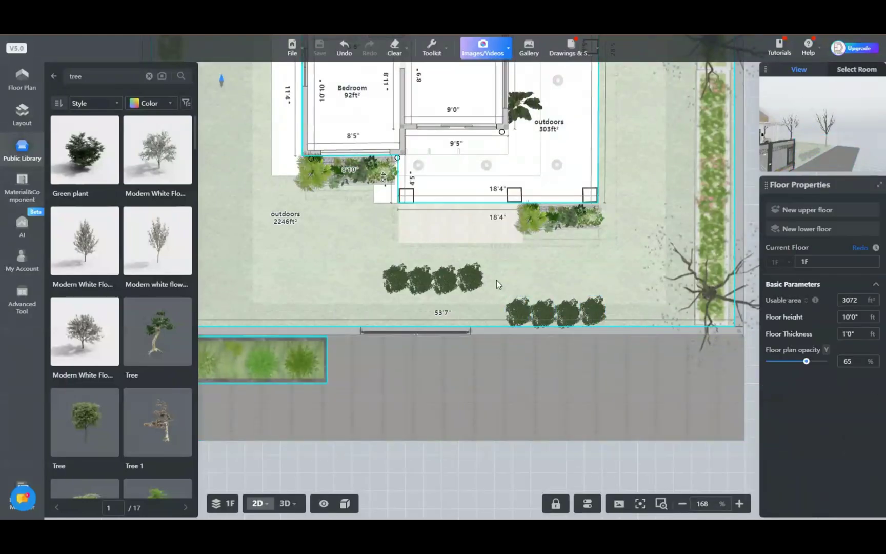
{"action": "left_click_drag", "start_coordinate": [374, 257], "coordinate": [649, 321]}
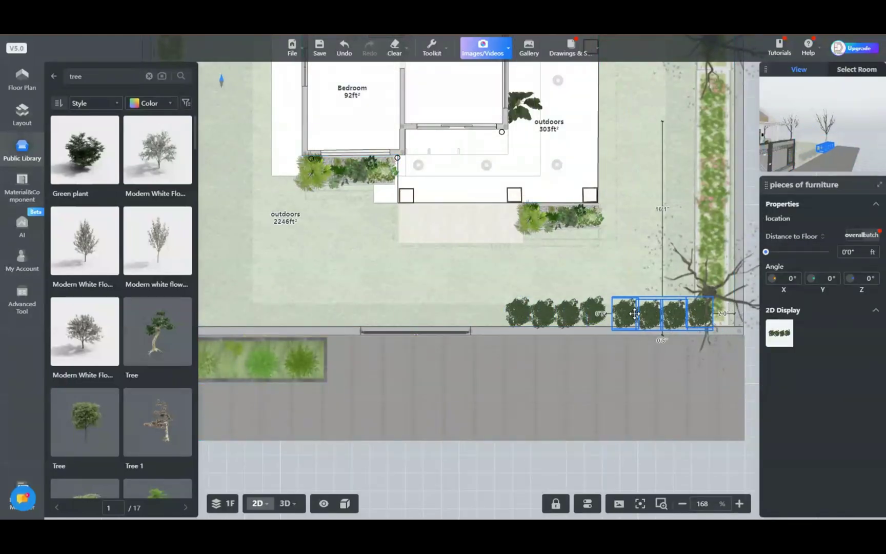
{"action": "left_click_drag", "start_coordinate": [620, 309], "coordinate": [622, 309]}
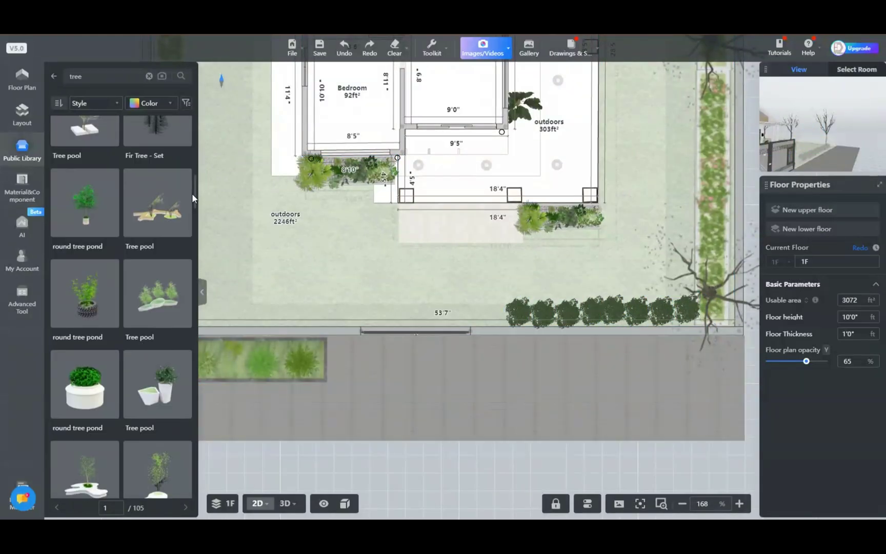
Place a leafy Modern landscape tree outside the front wall's corner and delete the bare tree at the nearby hedge end.
{"action": "left_click_drag", "start_coordinate": [191, 195], "coordinate": [189, 260]}
{"action": "left_click", "coordinate": [103, 292]}
{"action": "left_click", "coordinate": [684, 353]}
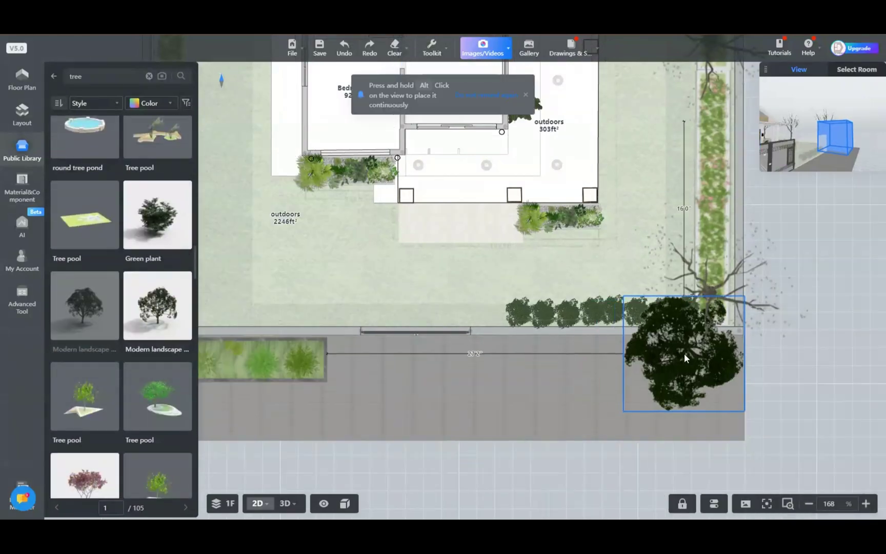
{"action": "left_click", "coordinate": [756, 271]}
{"action": "key", "text": "Delete"}
Duplicate the leafy landscape tree and place the copy beside it along the front wall, toward the gate.
{"action": "left_click", "coordinate": [689, 378]}
{"action": "mouse_move", "coordinate": [633, 280]}
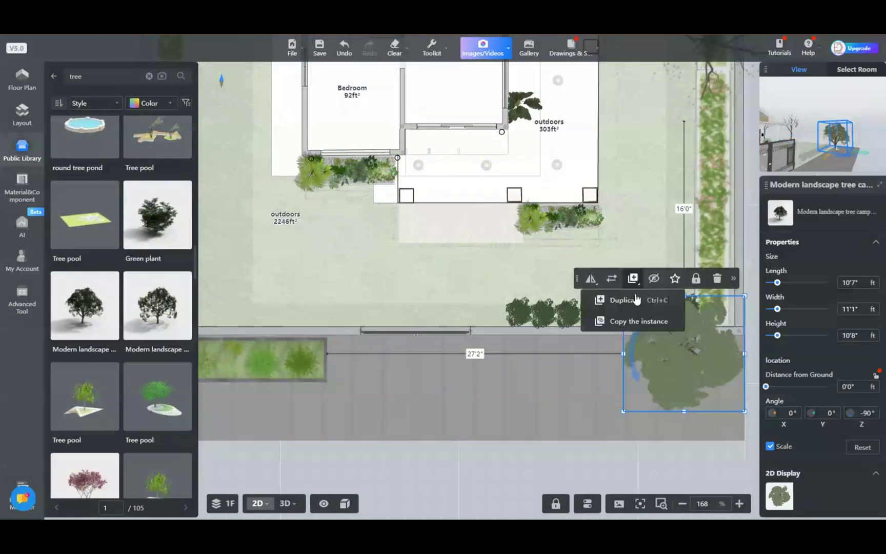
{"action": "left_click", "coordinate": [635, 301]}
{"action": "left_click", "coordinate": [603, 350]}
Place another copy of the landscape tree inside the corner and shift it back along the side hedge.
{"action": "mouse_move", "coordinate": [552, 427]}
{"action": "left_click", "coordinate": [552, 447]}
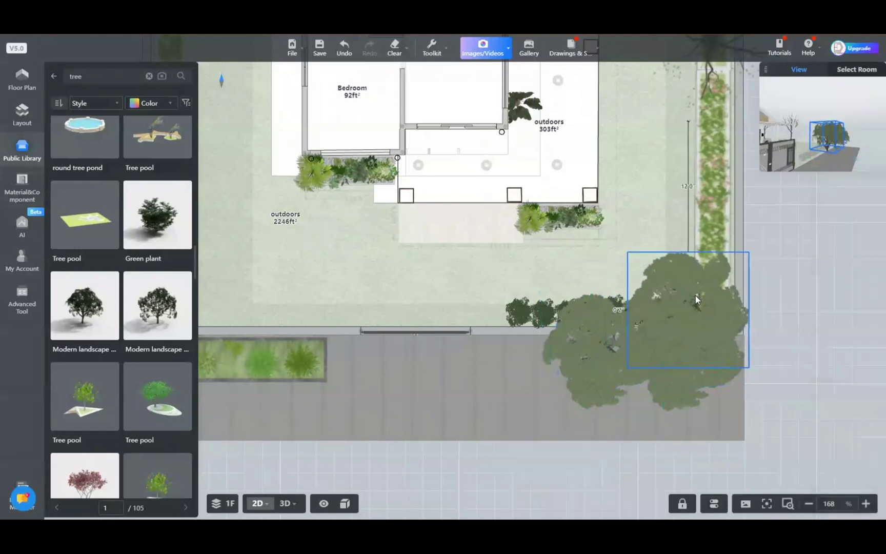
{"action": "left_click", "coordinate": [694, 282]}
{"action": "right_click_drag", "start_coordinate": [497, 391], "coordinate": [321, 463]}
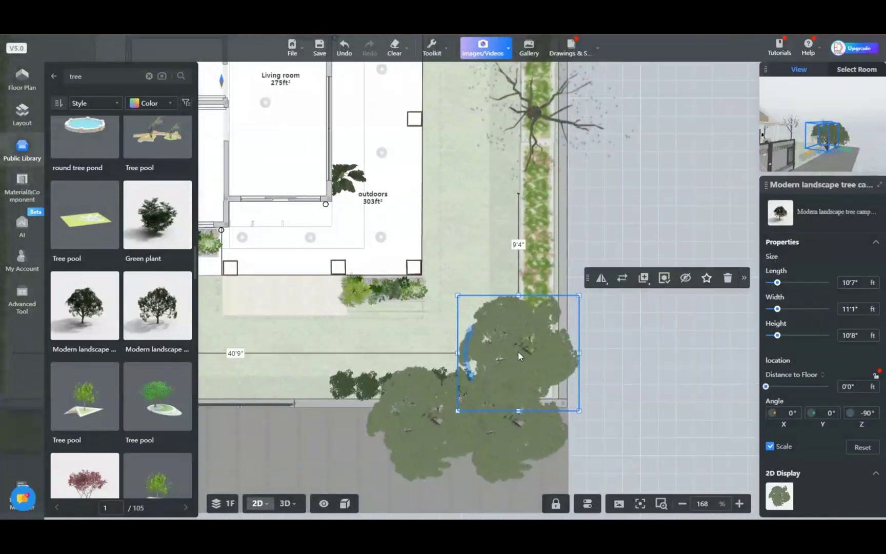
{"action": "left_click_drag", "start_coordinate": [519, 353], "coordinate": [528, 317]}
{"action": "left_click", "coordinate": [649, 449]}
{"action": "right_click_drag", "start_coordinate": [266, 482], "coordinate": [317, 379]}
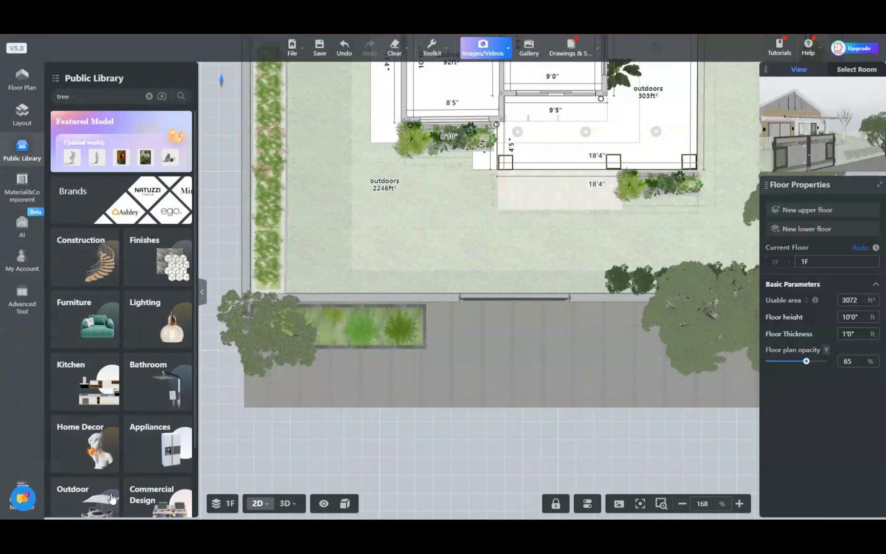
Filter Outdoor Dining Table & Chairs by Modern, place the Southeast Asian leisure table set on the front lawn, and turn it parallel to the wall.
{"action": "left_click", "coordinate": [80, 492]}
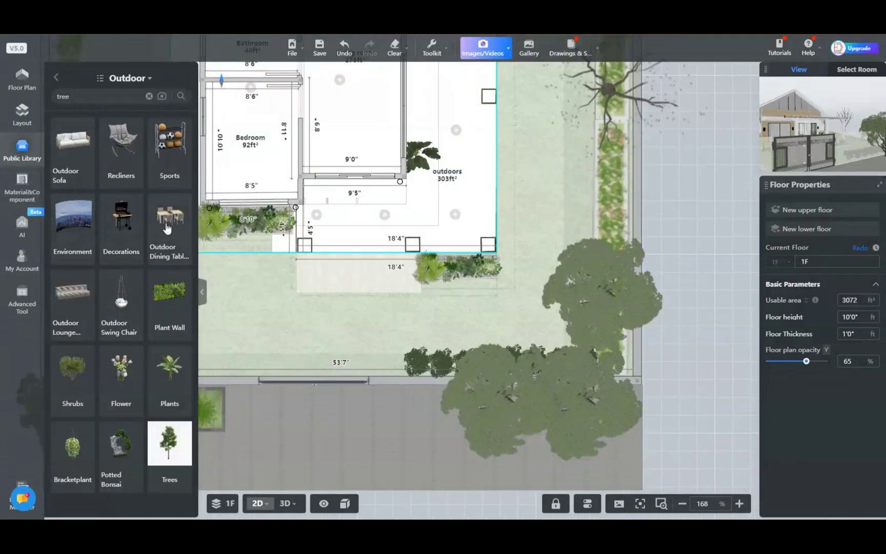
{"action": "left_click", "coordinate": [166, 227]}
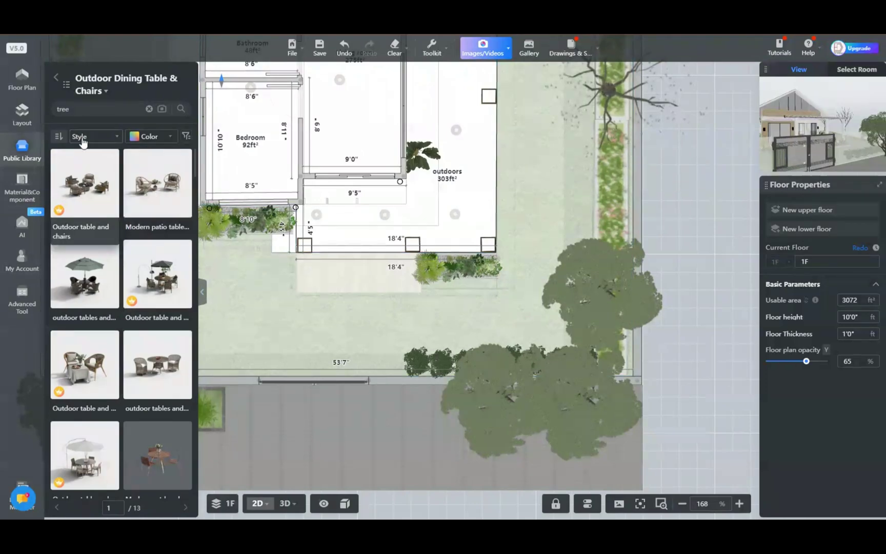
{"action": "left_click", "coordinate": [85, 172]}
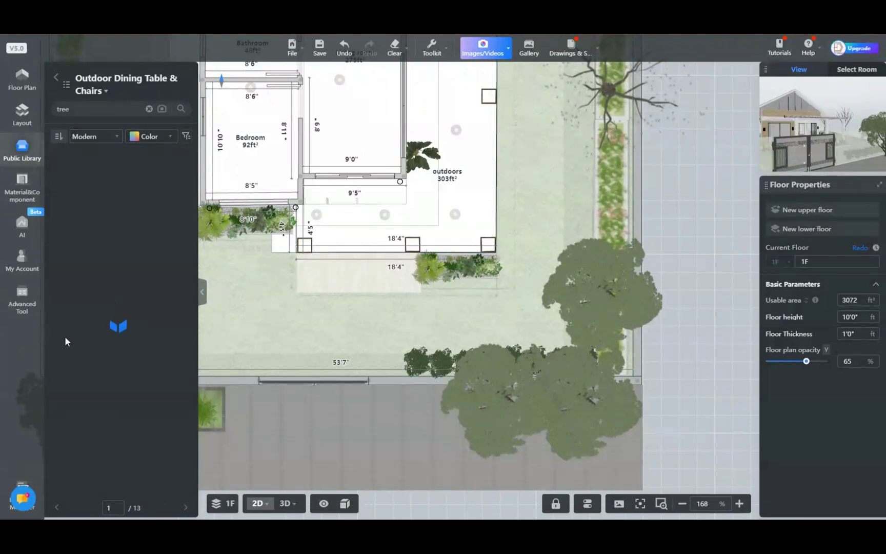
{"action": "mouse_move", "coordinate": [183, 345]}
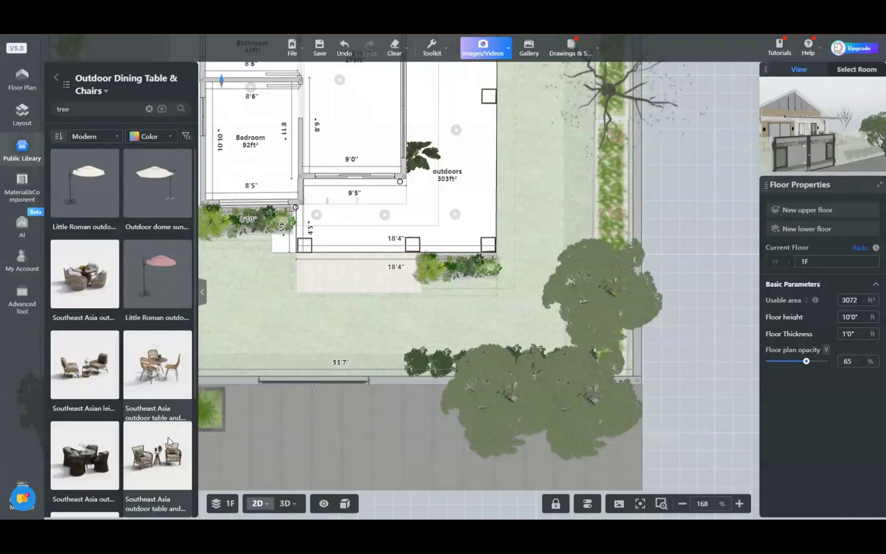
{"action": "scroll", "coordinate": [138, 352], "scroll_direction": "down", "scroll_amount": 3}
{"action": "left_click", "coordinate": [154, 456]}
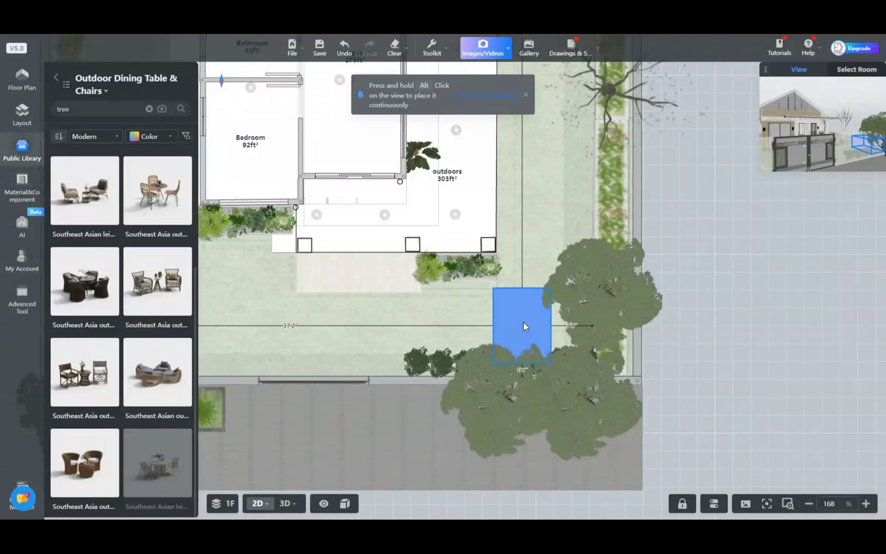
{"action": "left_click", "coordinate": [515, 317]}
{"action": "mouse_move", "coordinate": [518, 370]}
{"action": "left_mouse_down"}
{"action": "mouse_move", "coordinate": [474, 360]}
{"action": "mouse_move", "coordinate": [511, 353]}
{"action": "left_mouse_up"}
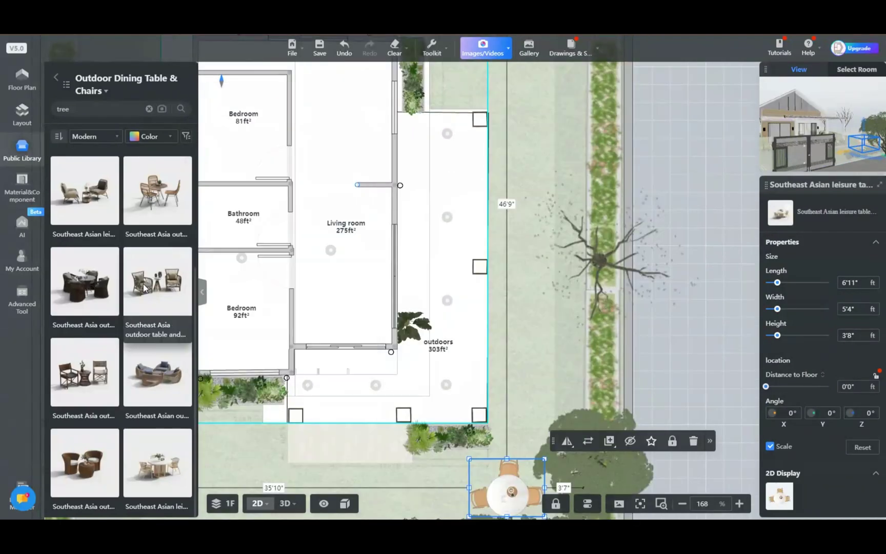
Place a Southeast Asia outdoor table and chairs set on the side terrace against the living room wall, rotated to 98°.
{"action": "left_click", "coordinate": [159, 283]}
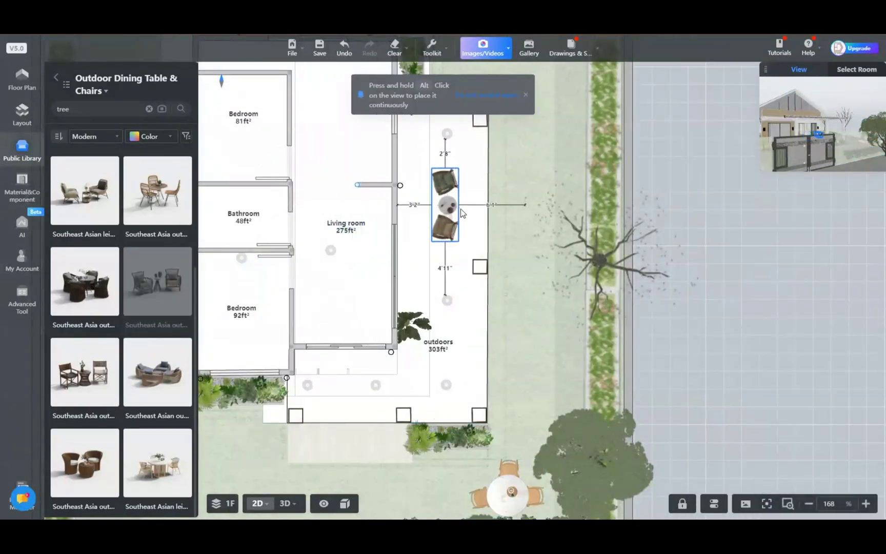
{"action": "left_click", "coordinate": [437, 207]}
{"action": "left_click_drag", "start_coordinate": [386, 202], "coordinate": [514, 240]}
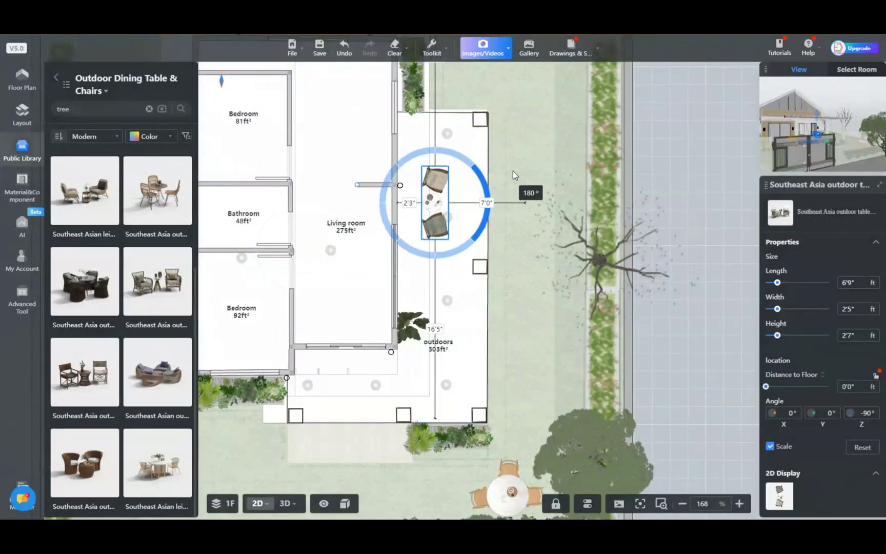
{"action": "left_click_drag", "start_coordinate": [513, 170], "coordinate": [514, 172]}
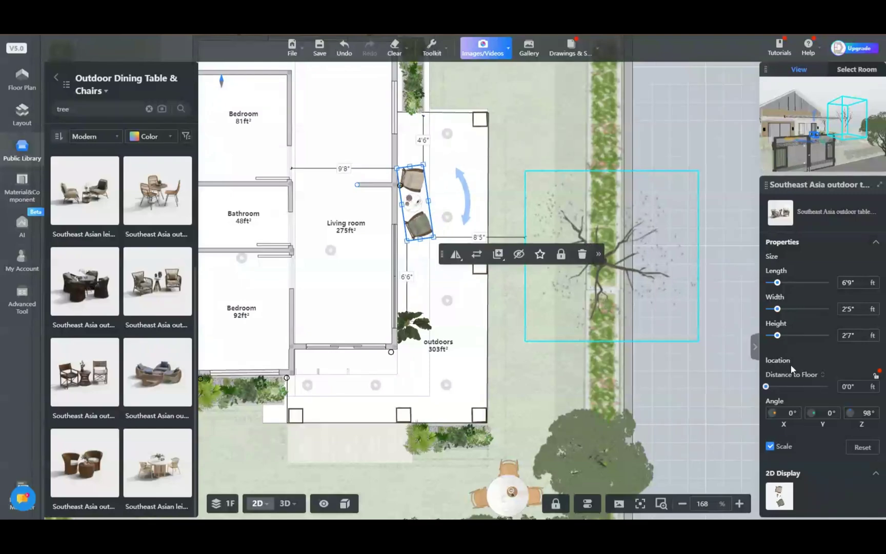
{"action": "left_click", "coordinate": [648, 362]}
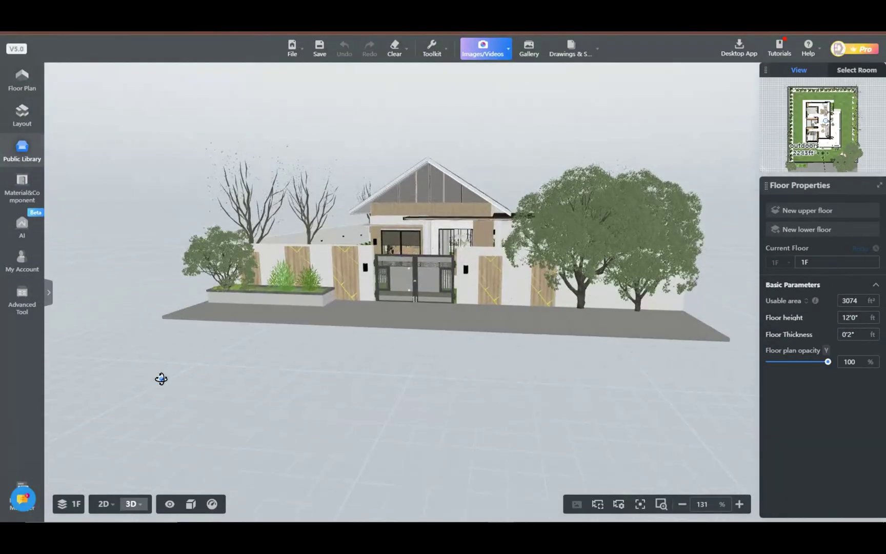
Examine the house, garden, trees and boundary wall in 3D from the front, from above and from the rear.
{"action": "left_click_drag", "start_coordinate": [158, 376], "coordinate": [188, 395]}
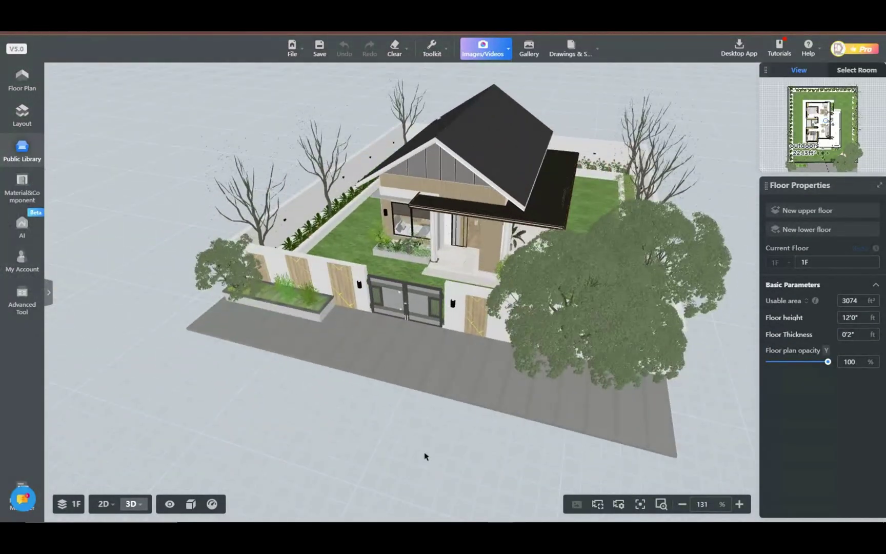
{"action": "left_click_drag", "start_coordinate": [424, 455], "coordinate": [642, 432]}
{"action": "key", "text": "q"}
{"action": "key", "text": "d"}
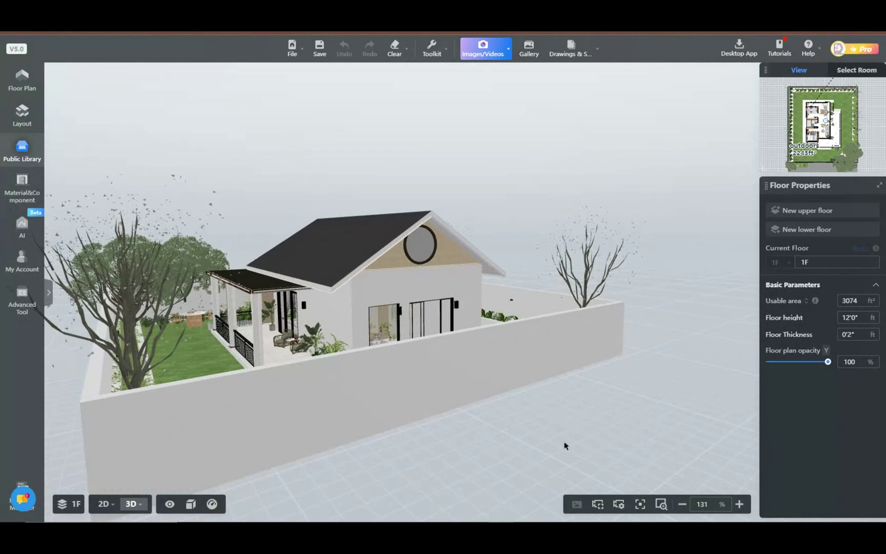
{"action": "scroll", "coordinate": [565, 445], "scroll_direction": "down", "scroll_amount": 4}
{"action": "left_click_drag", "start_coordinate": [180, 434], "coordinate": [265, 455]}
{"action": "key", "text": "w"}
{"action": "key", "text": "a"}
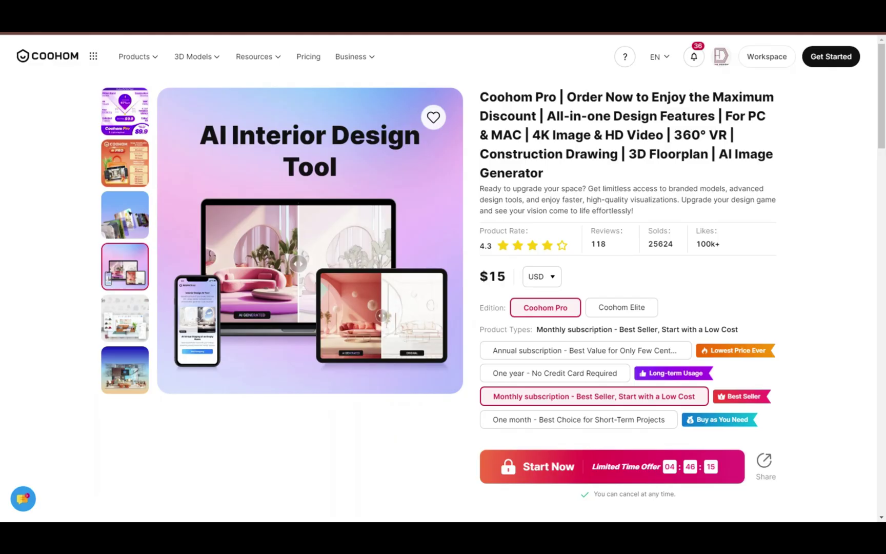
Look through the Coohom Pro product images on AI interior design, construction drawings, 360° walkthroughs and 4K rendering.
{"action": "left_click", "coordinate": [133, 174]}
{"action": "left_click", "coordinate": [131, 210]}
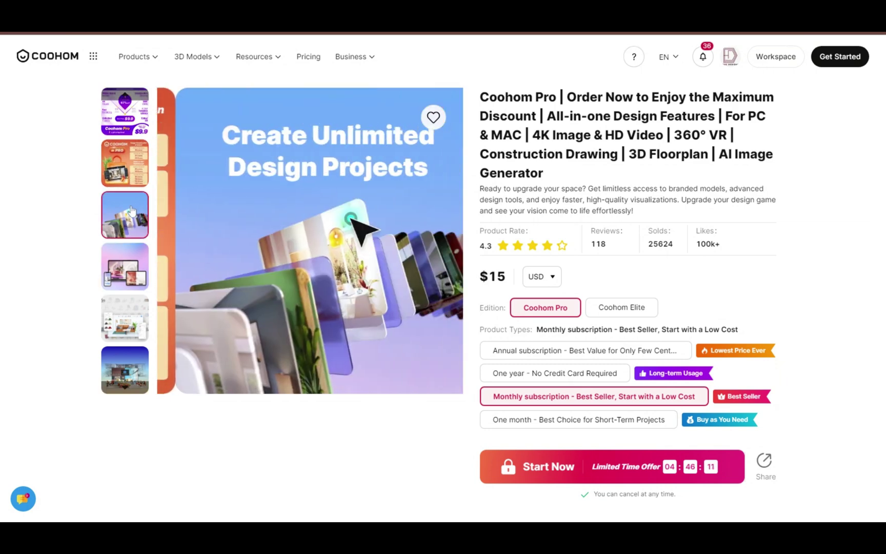
{"action": "left_click", "coordinate": [125, 263]}
{"action": "left_click", "coordinate": [126, 310]}
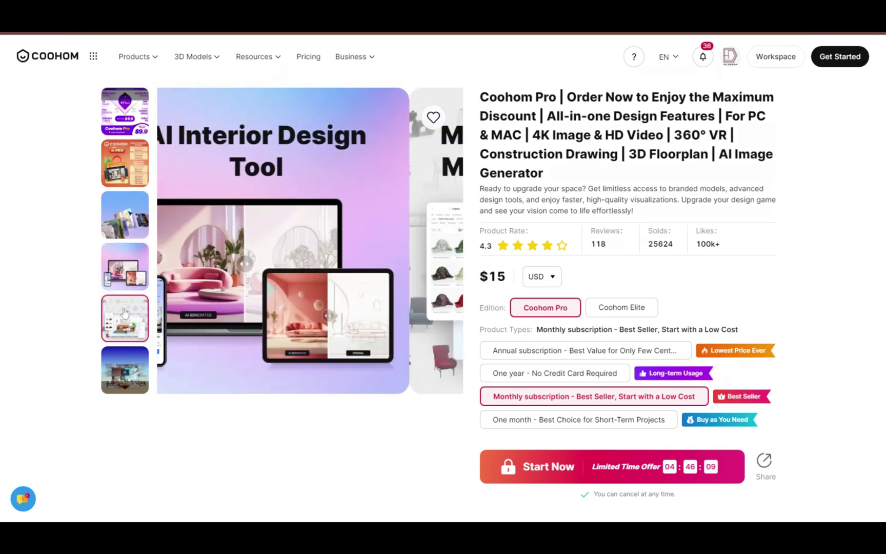
{"action": "left_click", "coordinate": [124, 391]}
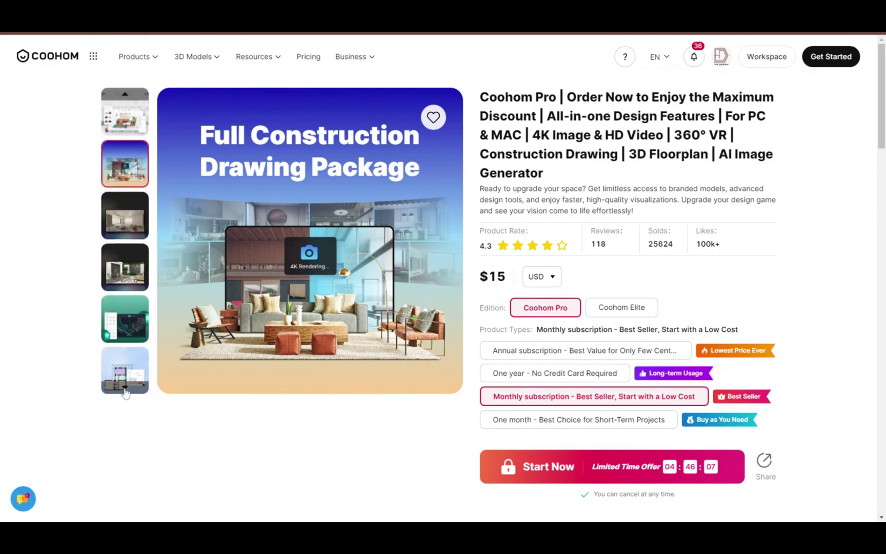
{"action": "left_click", "coordinate": [129, 224]}
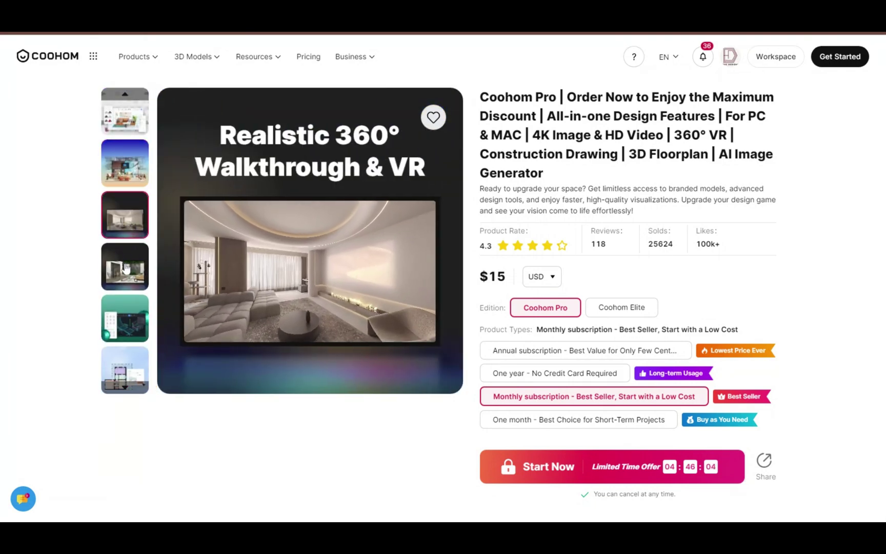
{"action": "left_click", "coordinate": [125, 263]}
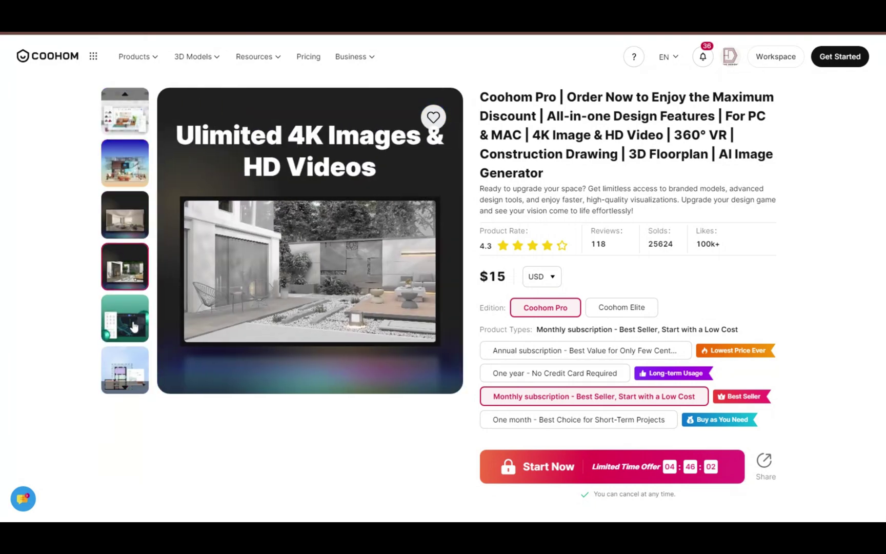
View the last two product images, including Construction Drawing Download, and check the Coohom Elite edition's offer.
{"action": "left_click", "coordinate": [132, 324]}
{"action": "left_click", "coordinate": [123, 360]}
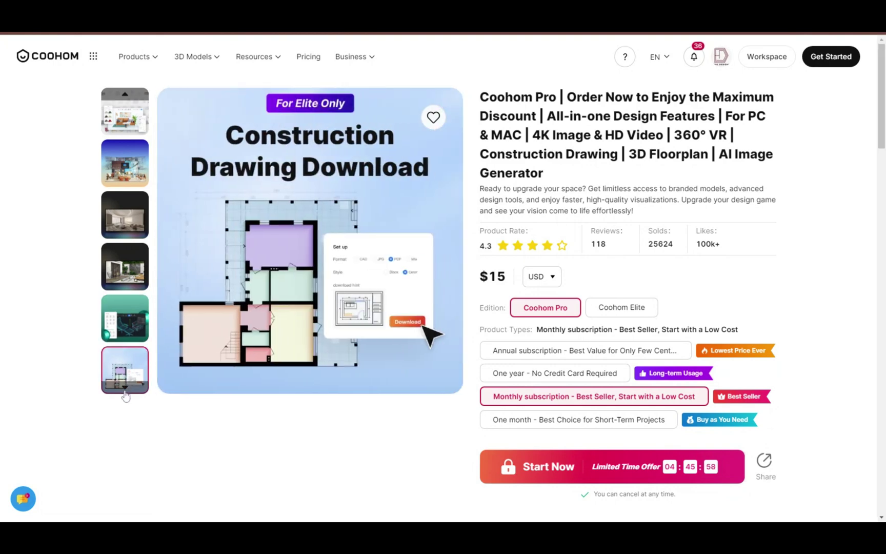
{"action": "left_click", "coordinate": [609, 311]}
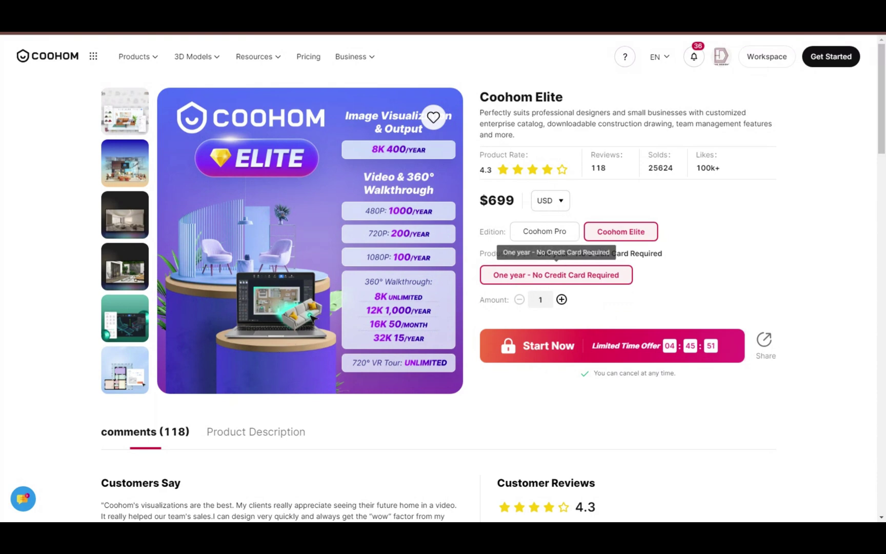
Check the Coohom Pro prices for the annual subscription, one year without credit card, and one month options.
{"action": "left_click", "coordinate": [547, 234]}
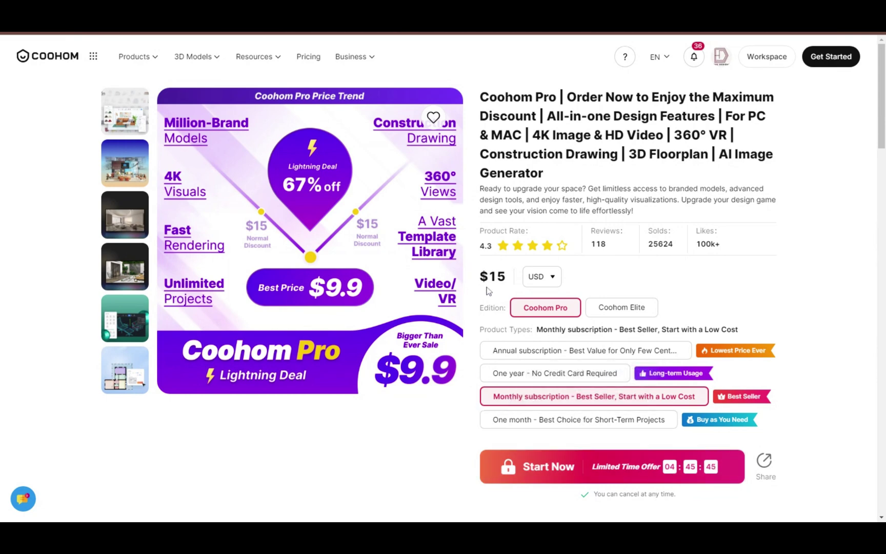
{"action": "left_click", "coordinate": [604, 354]}
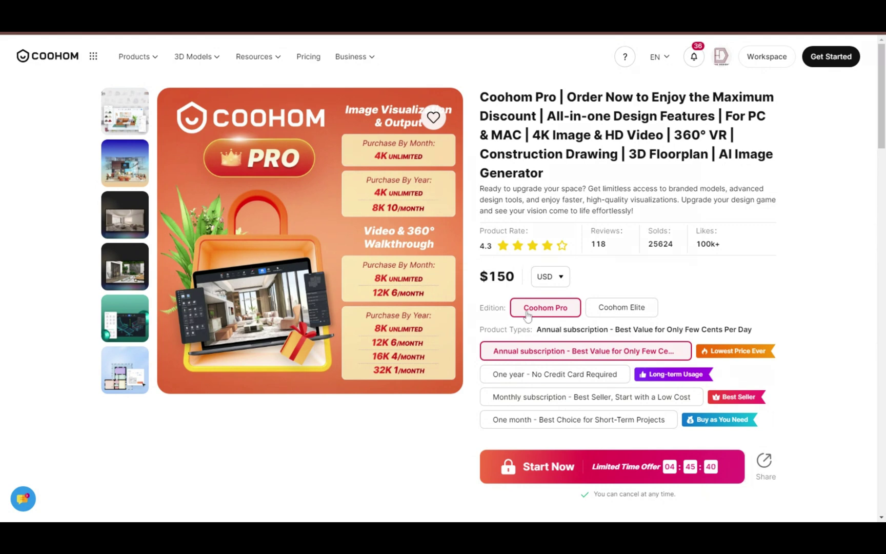
{"action": "left_click", "coordinate": [554, 375]}
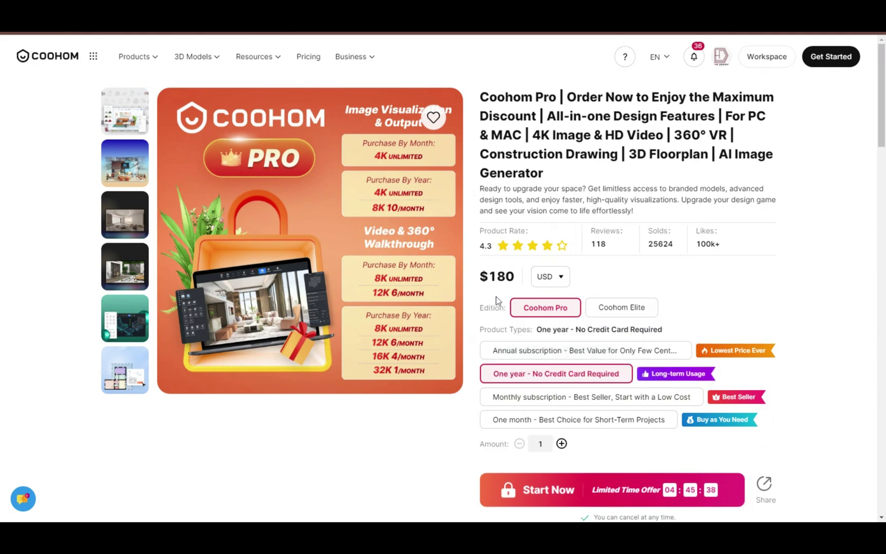
{"action": "left_click", "coordinate": [519, 419]}
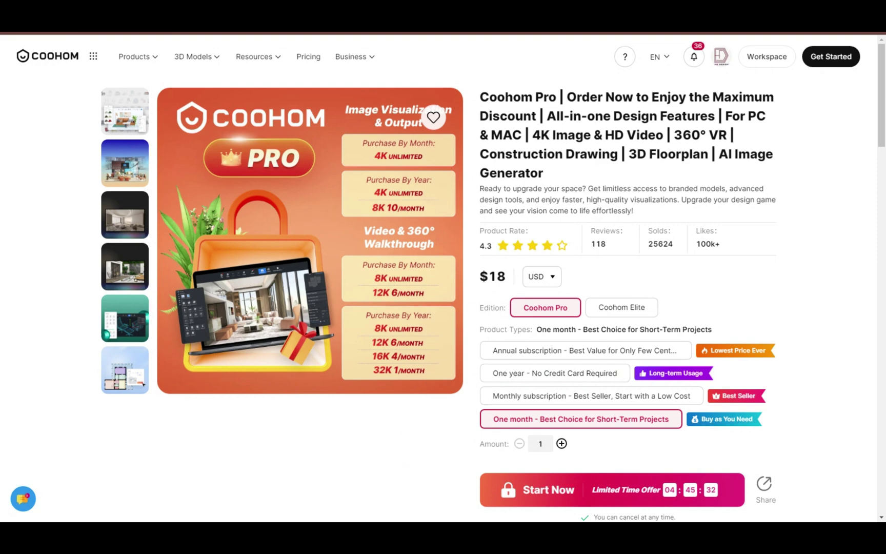
Open coohom.com in a new browser tab, go to its pricing page, and examine the Basic, Pro and Elite feature comparison.
{"action": "key", "text": "ctrl+t"}
{"action": "type", "text": "coohom.com"}
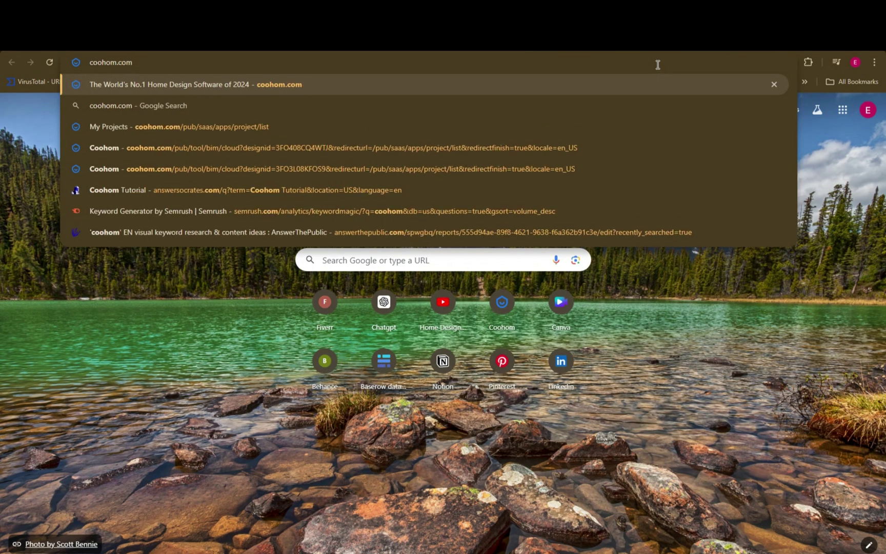
{"action": "key", "text": "Return"}
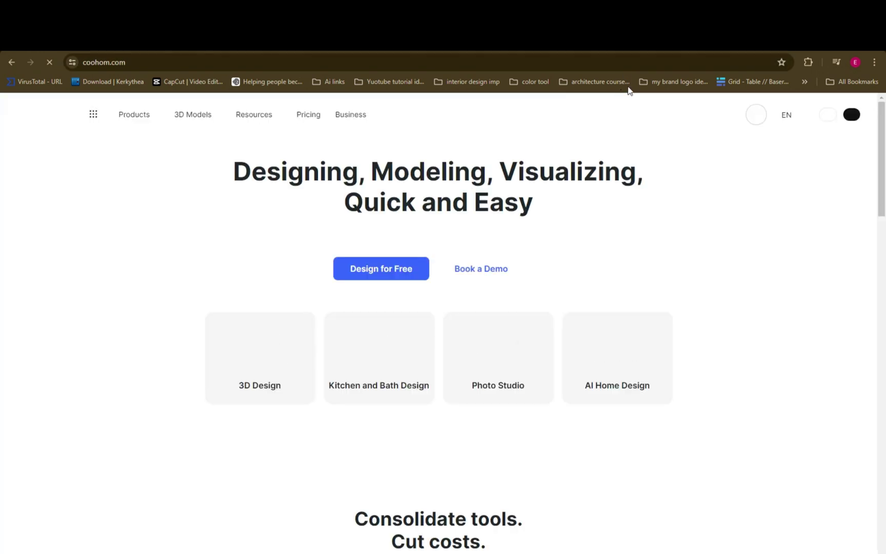
{"action": "left_click", "coordinate": [309, 114]}
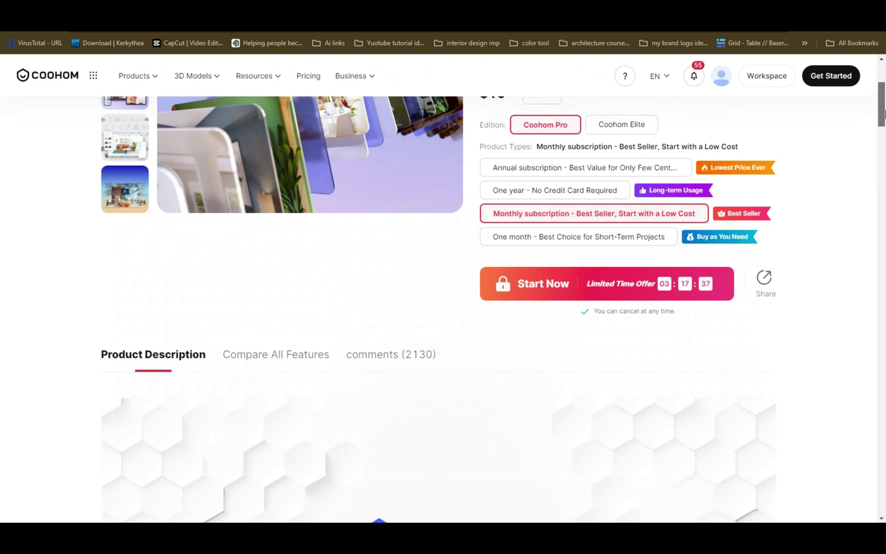
{"action": "scroll", "coordinate": [883, 149], "scroll_direction": "down", "scroll_amount": 5}
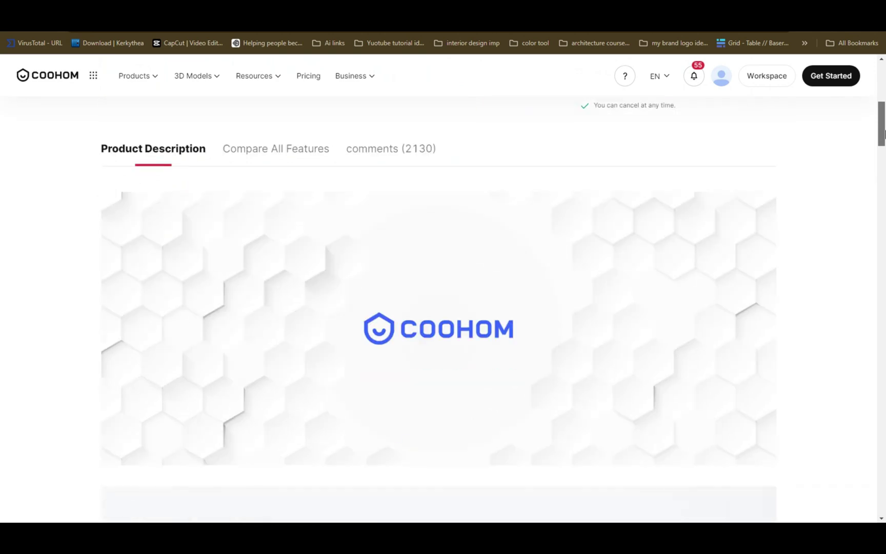
{"action": "scroll", "coordinate": [442, 434], "scroll_direction": "up", "scroll_amount": 6}
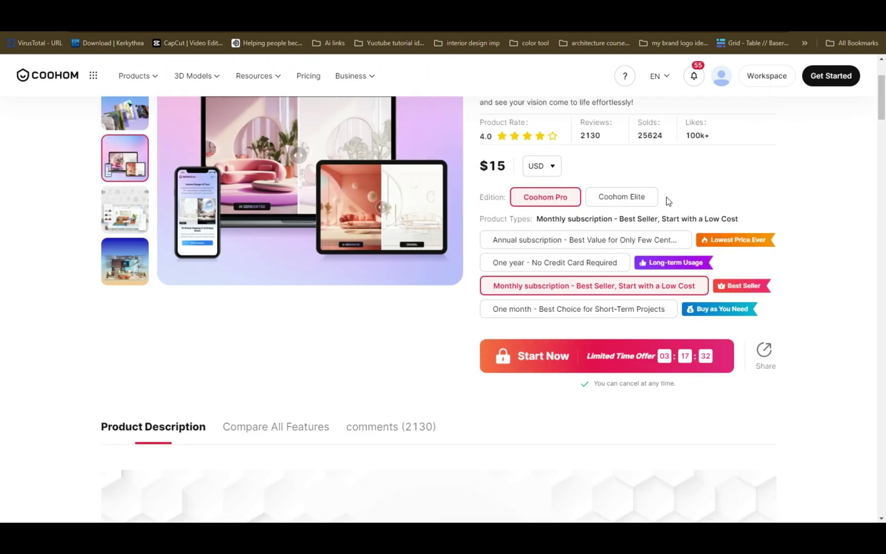
{"action": "scroll", "coordinate": [442, 435], "scroll_direction": "down", "scroll_amount": 10}
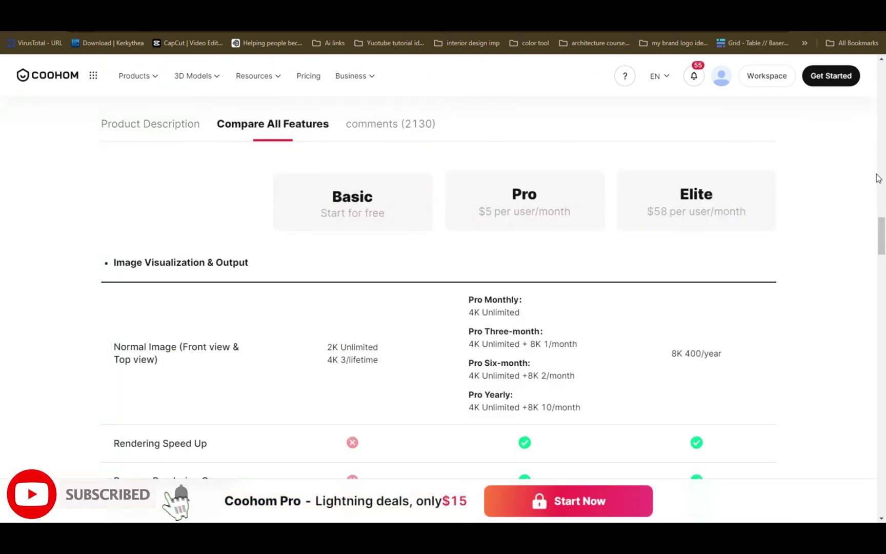